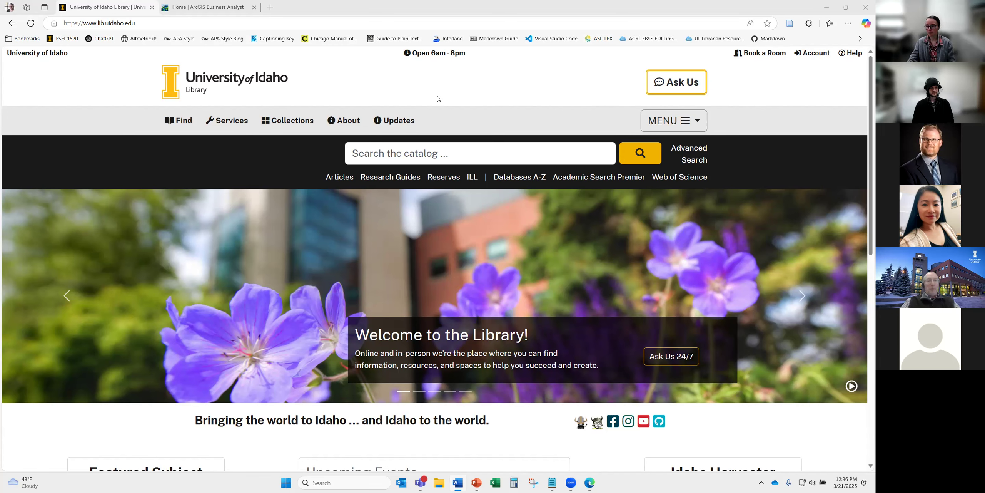
- Go from Find to Geospatial Resources > Software, then scroll to the ArcGIS Online heading
click(188, 123)
scroll(232, 242, down, 3)
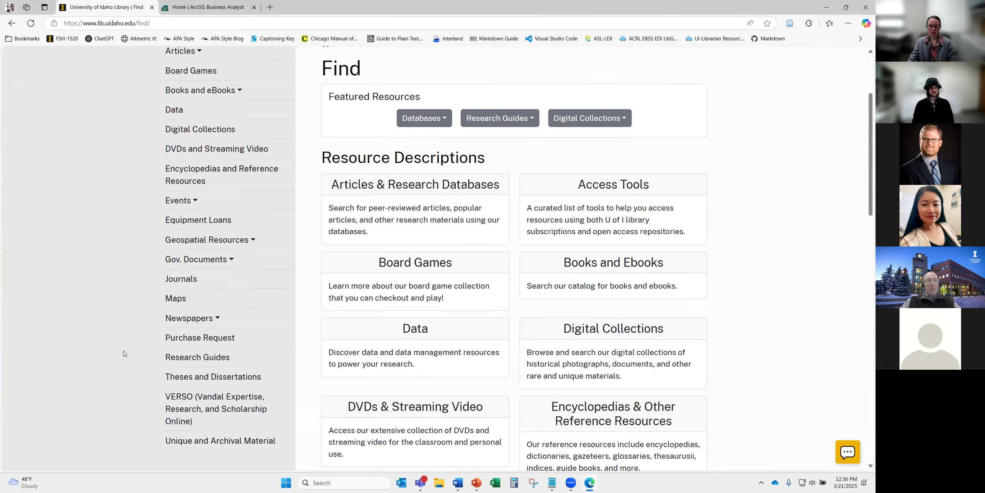
click(233, 240)
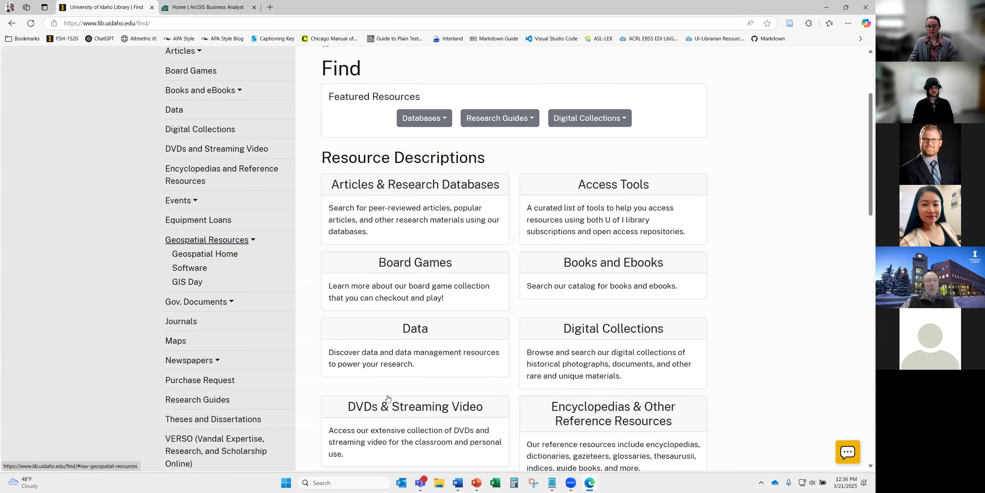
click(198, 270)
scroll(750, 377, down, 2)
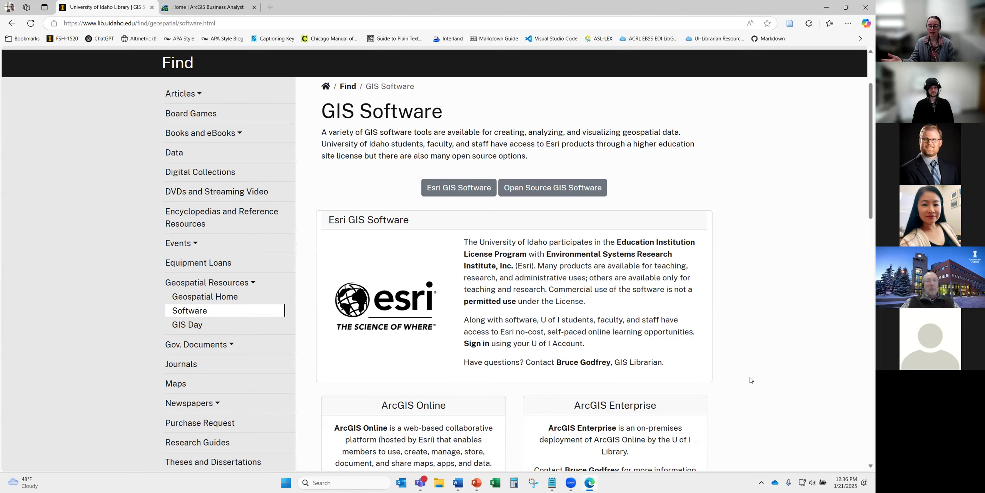
scroll(750, 380, down, 5)
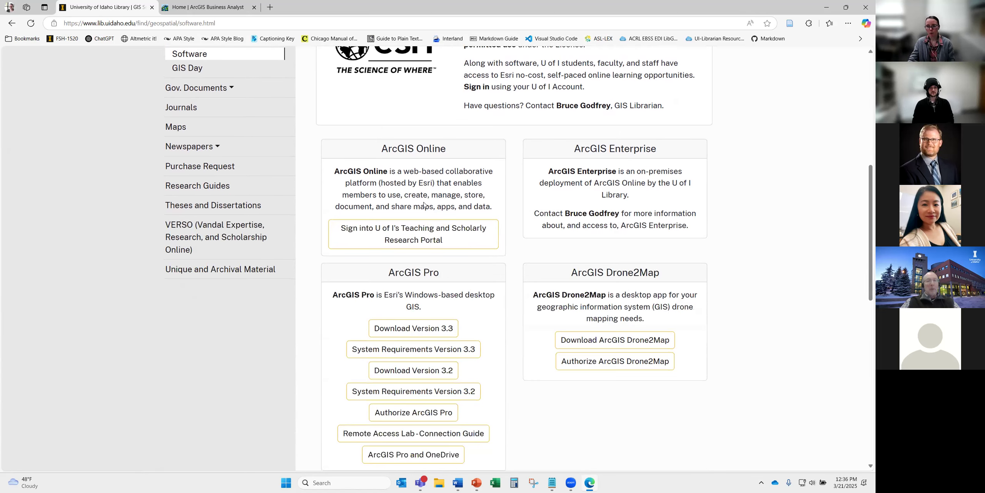
drag(383, 149, 446, 149)
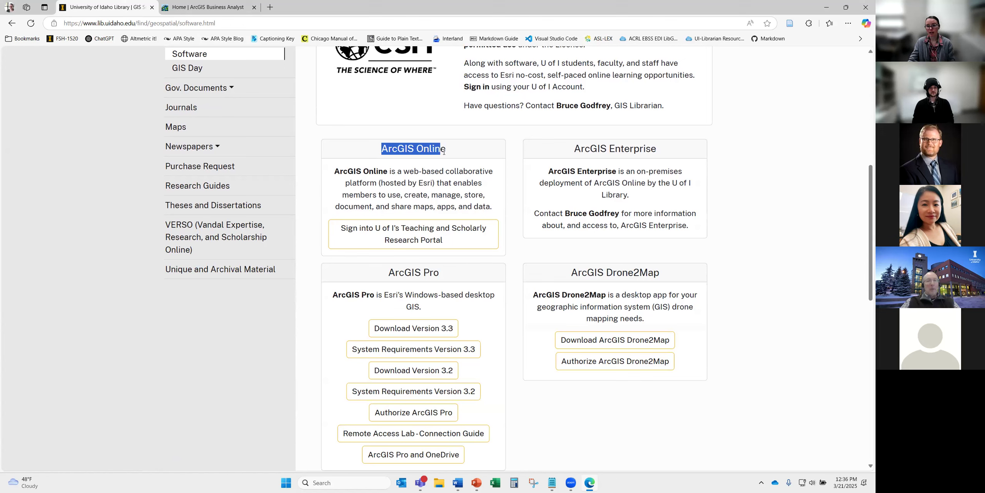
click(451, 153)
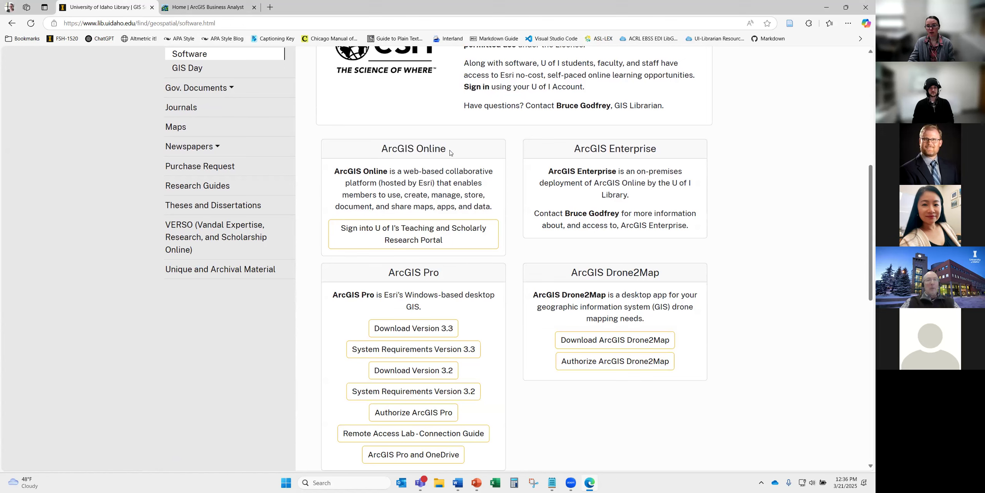
- Sign in through U of I's Teaching and Scholarly Research Portal with Vandal NetID, then check the app launcher
click(404, 239)
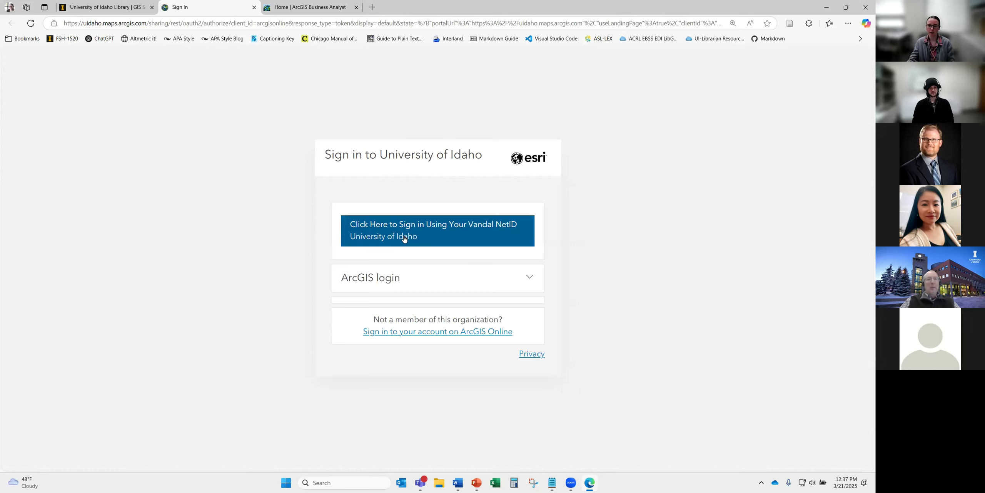
click(433, 235)
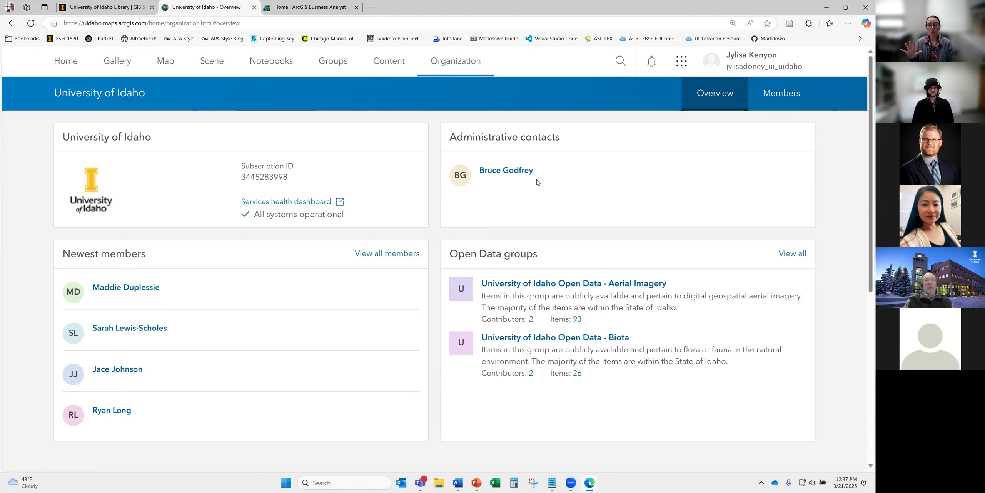
click(683, 68)
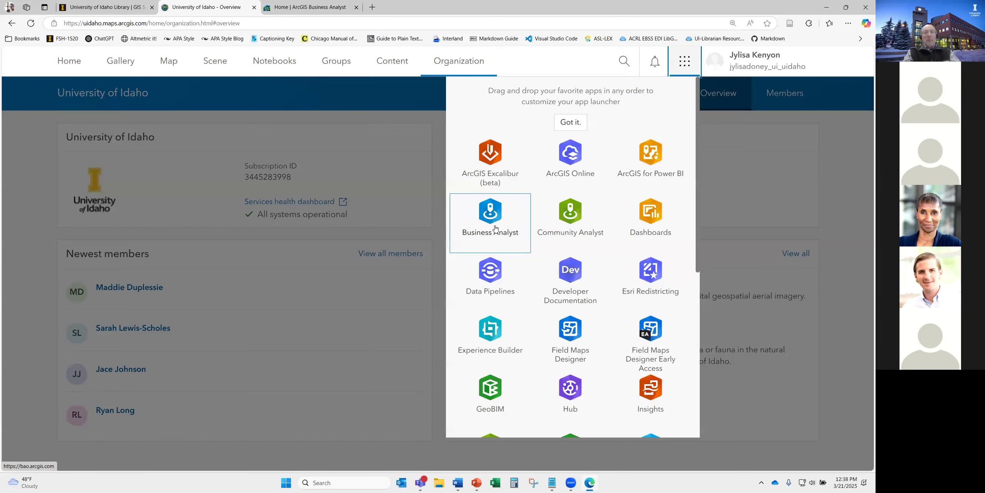
click(298, 123)
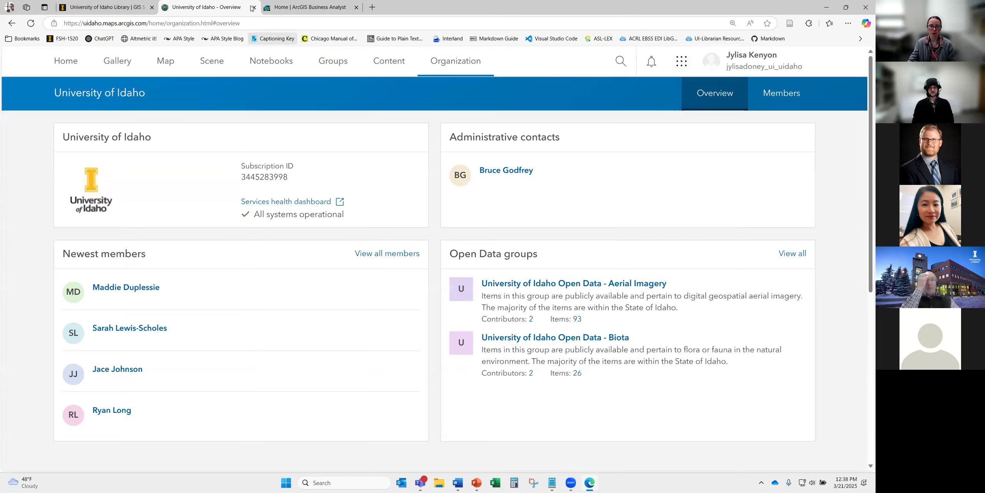
- Close the Overview tab, return to the Business Analyst home page, and zoom the page in
click(253, 8)
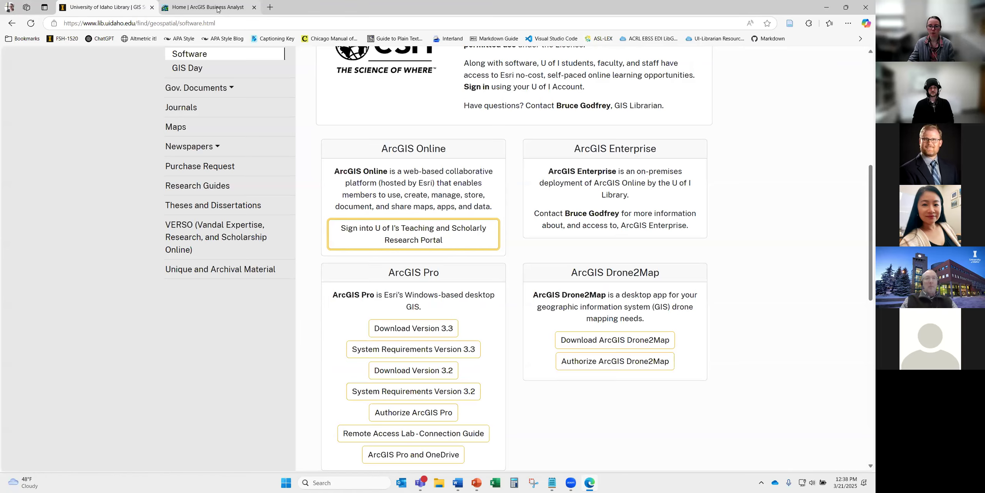
click(231, 8)
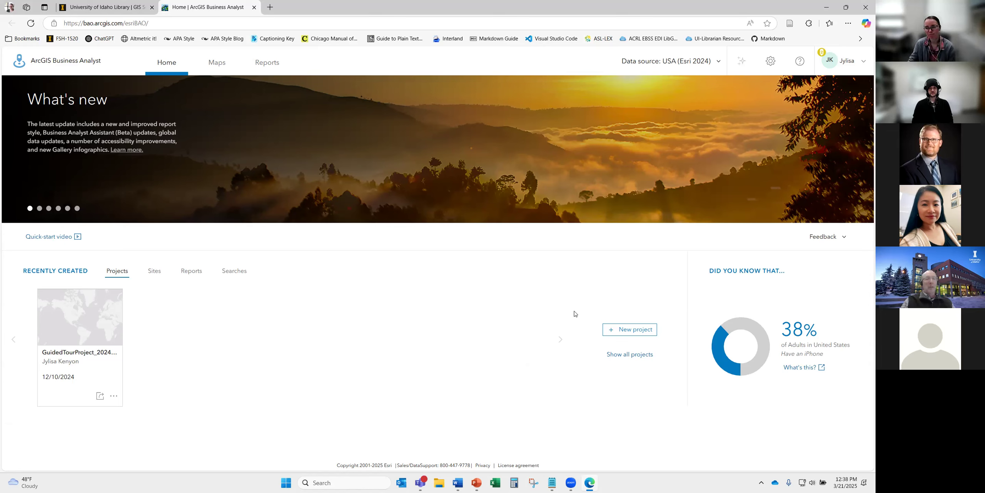
click(799, 65)
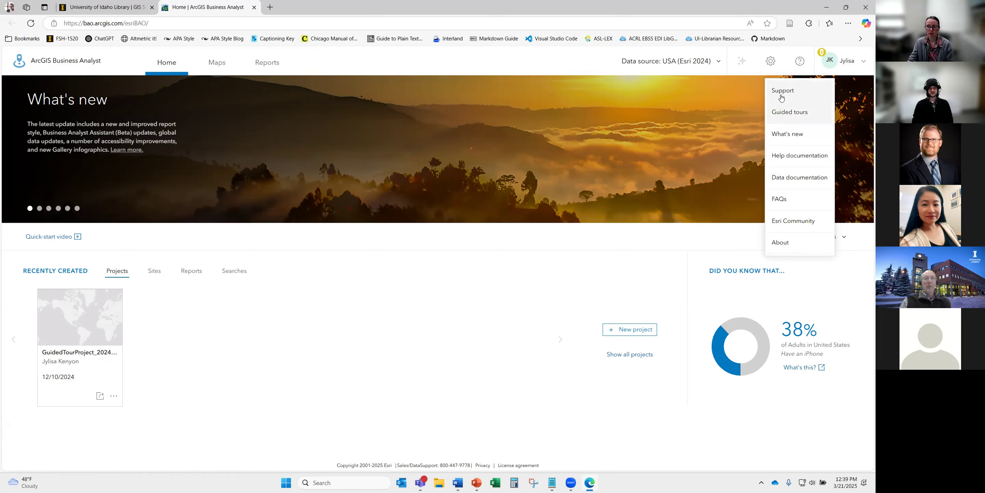
click(658, 247)
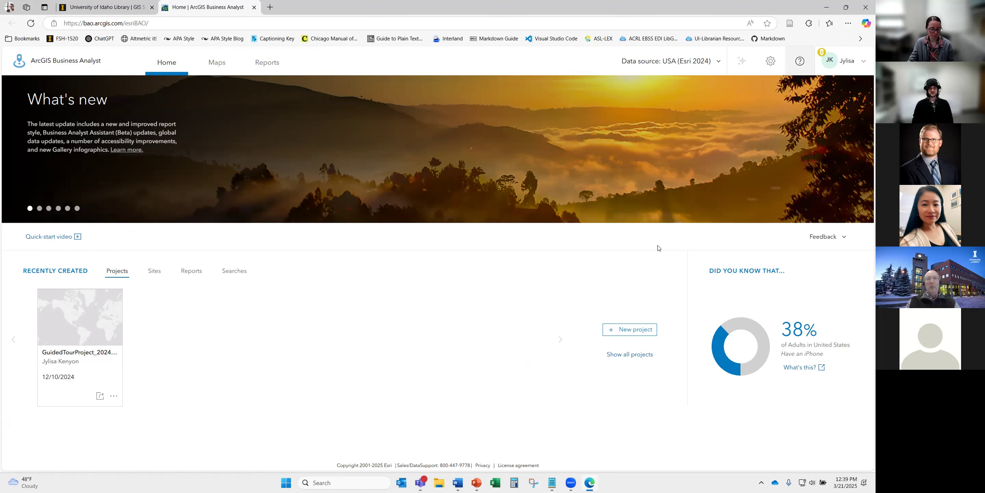
key(ctrl+plus)
key(ctrl+plus)
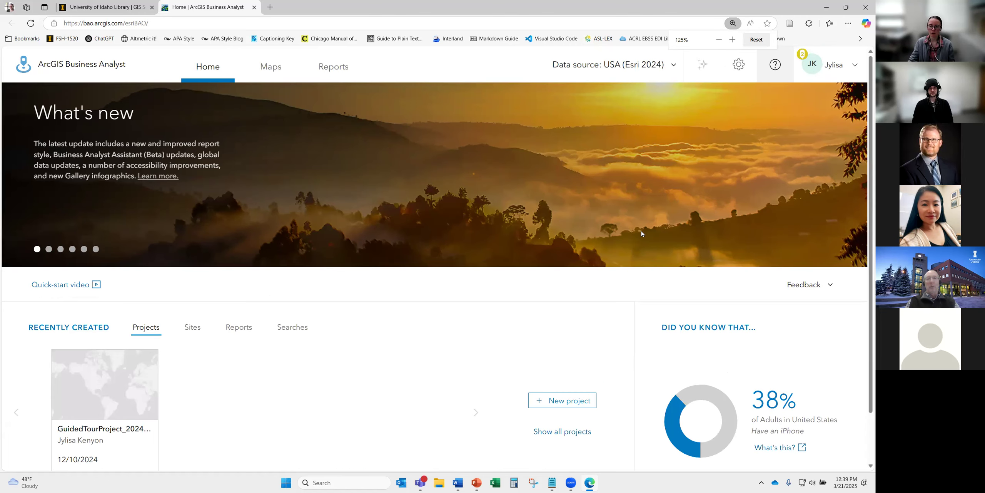
click(570, 404)
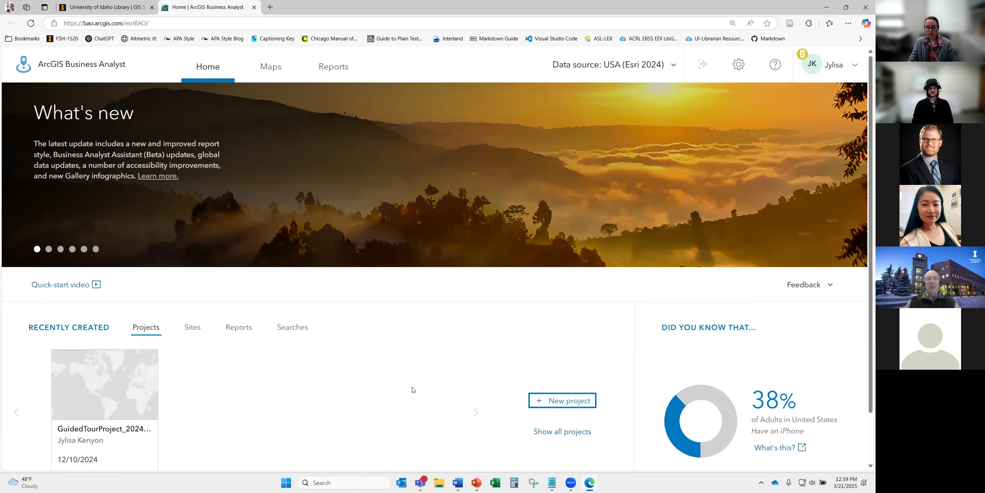
- Create the 'Data Hub Tech Talk' project, leaving the project attributes at their defaults
click(386, 246)
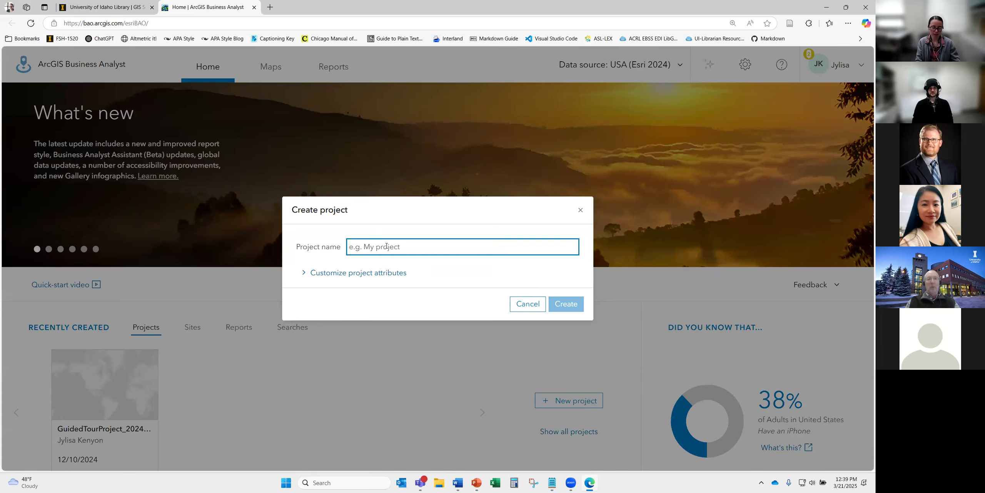
text(Data Hu)
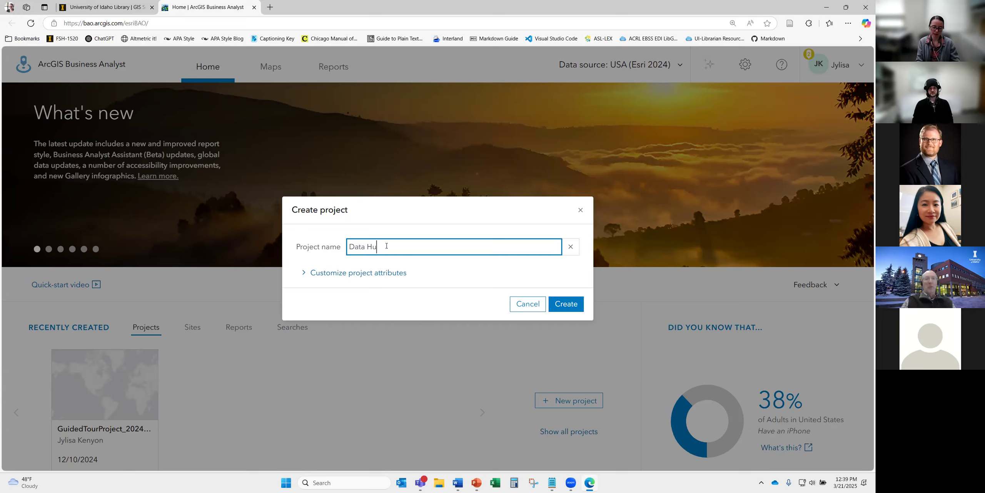
text(b Tech Talk)
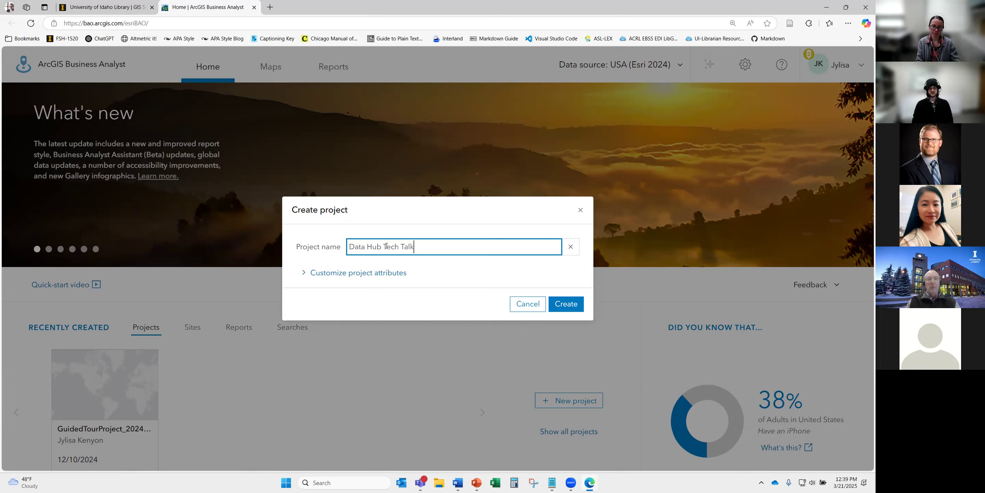
click(342, 275)
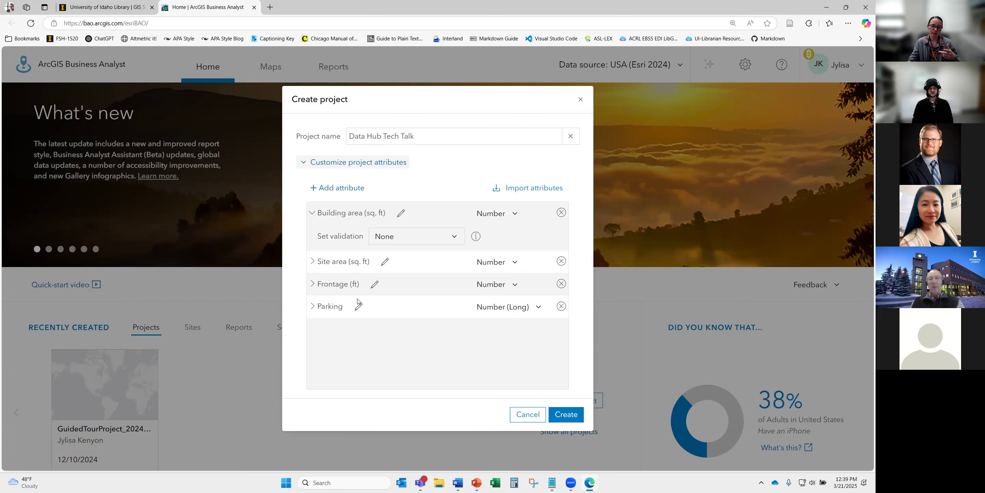
click(355, 162)
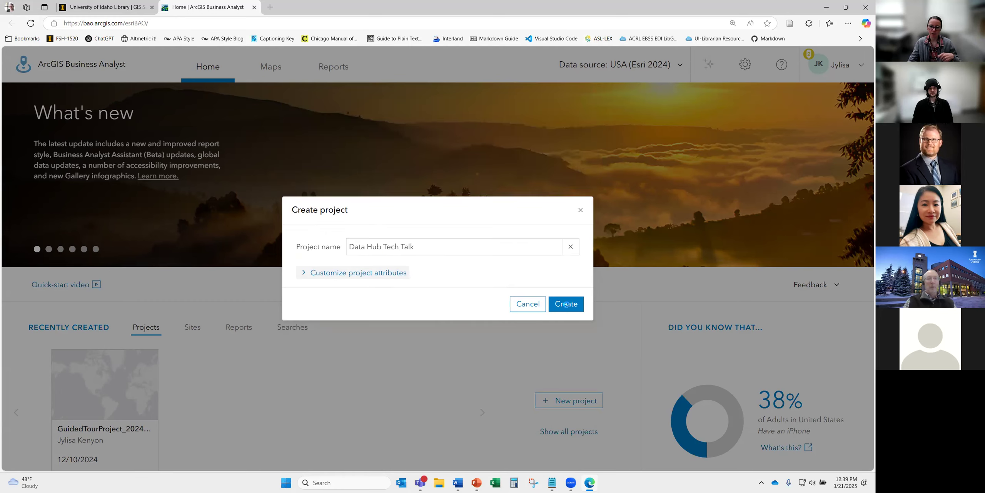
click(567, 302)
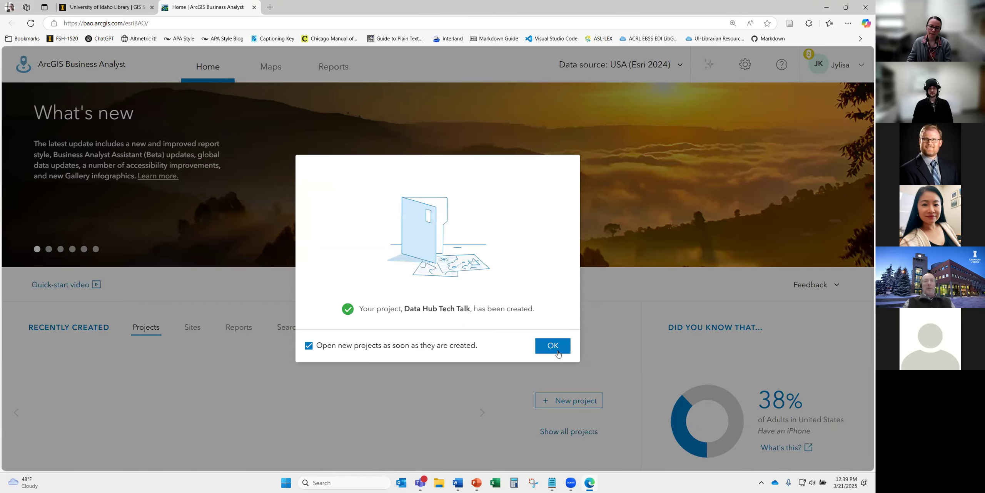
click(558, 352)
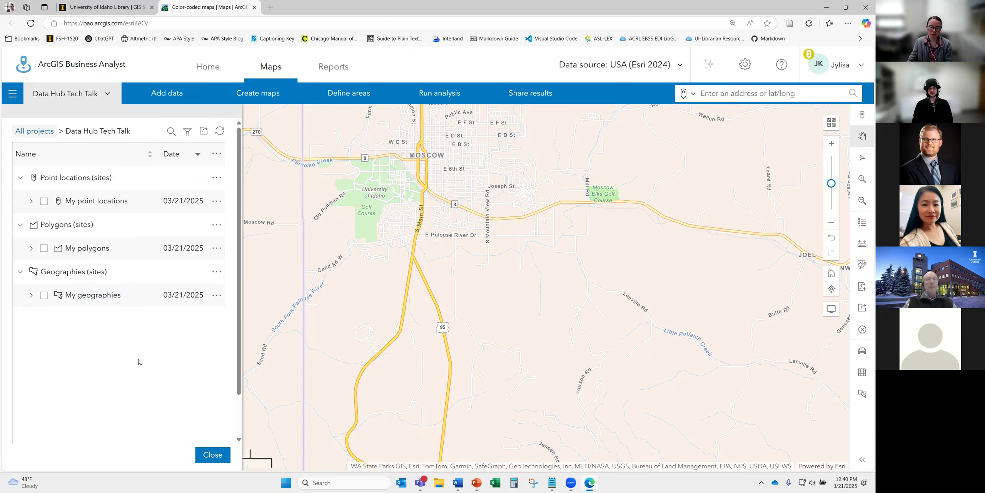
- Close the project sites and Color-coded maps panels and pan the map around Moscow
click(219, 458)
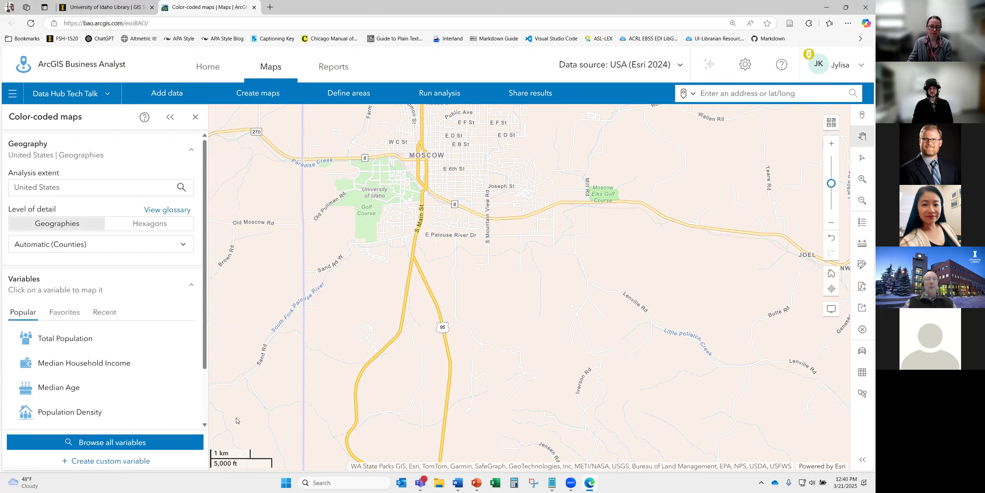
click(196, 117)
drag(457, 312, 464, 323)
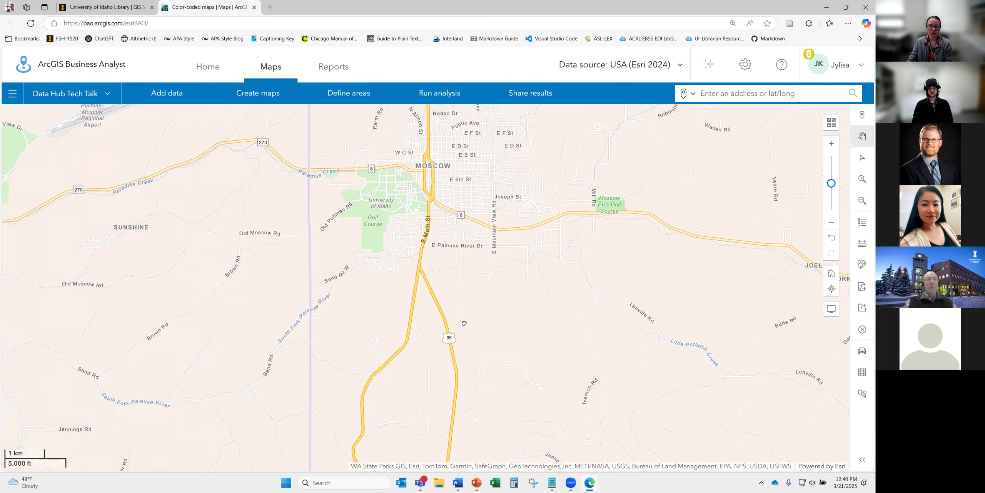
drag(369, 198, 354, 250)
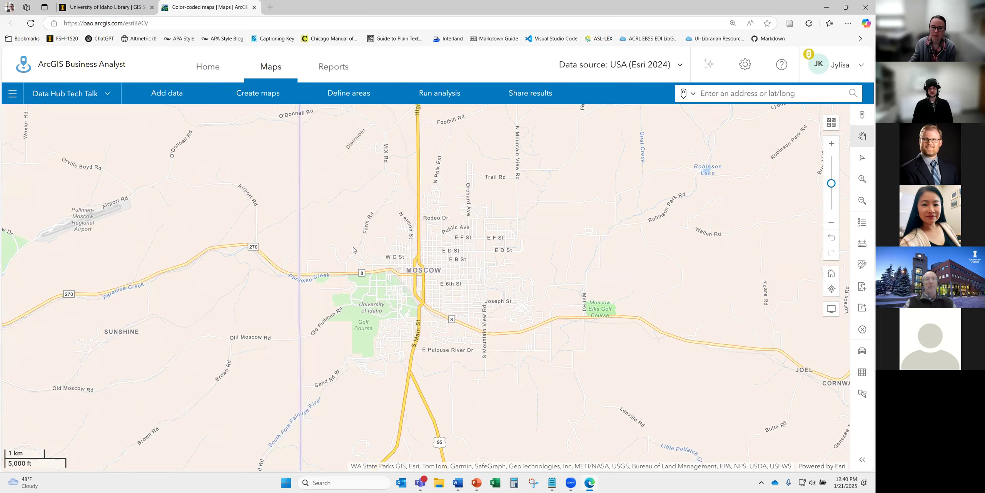
- Zoom the map in on Moscow and bring up the Basemaps gallery
scroll(411, 251, down, 1)
scroll(411, 251, down, 1)
scroll(411, 251, down, 1)
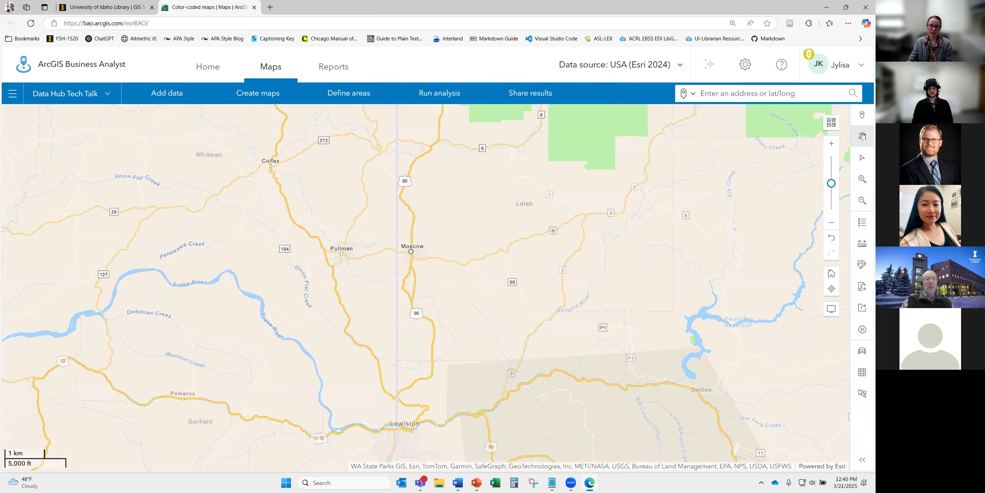
scroll(410, 251, down, 2)
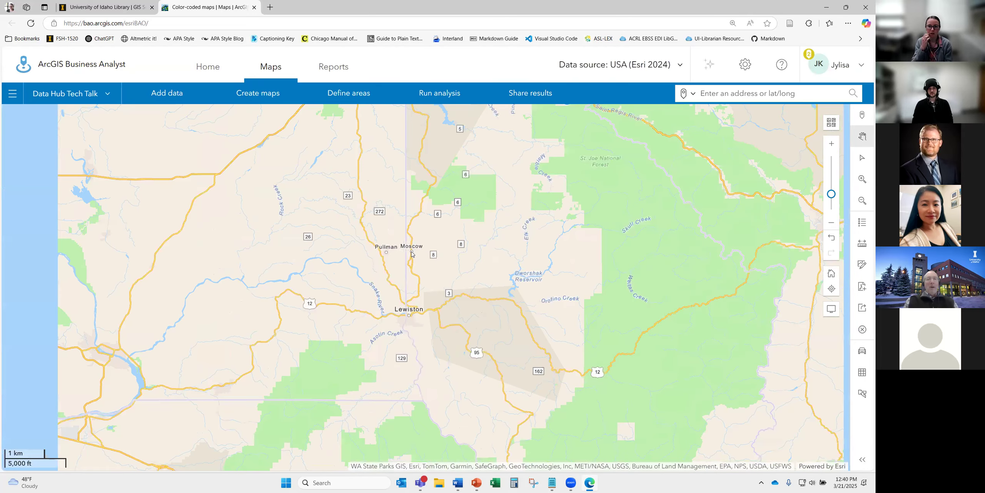
scroll(411, 253, down, 1)
scroll(412, 253, down, 1)
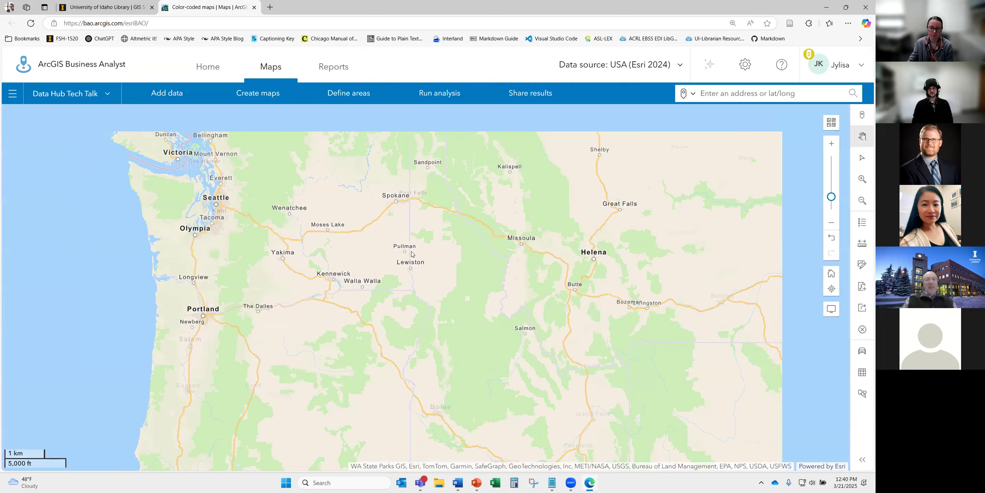
scroll(410, 252, up, 3)
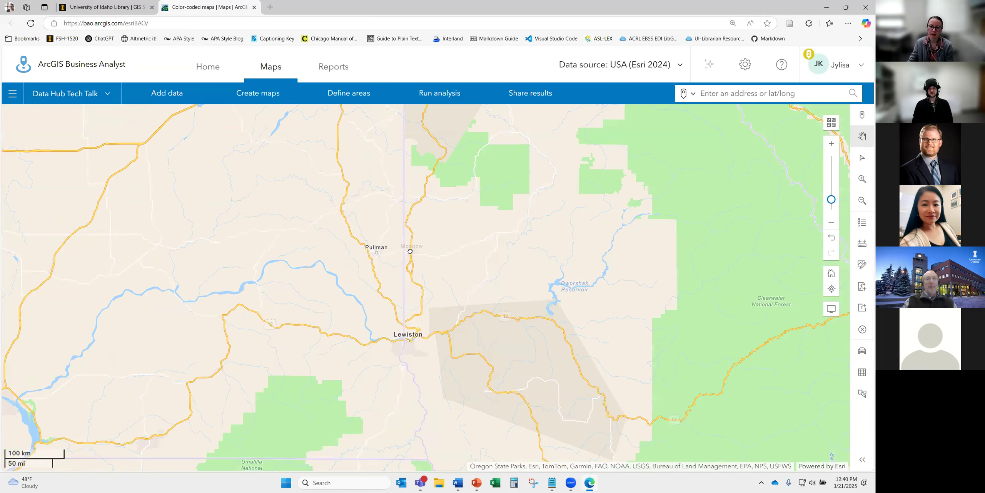
scroll(410, 252, up, 3)
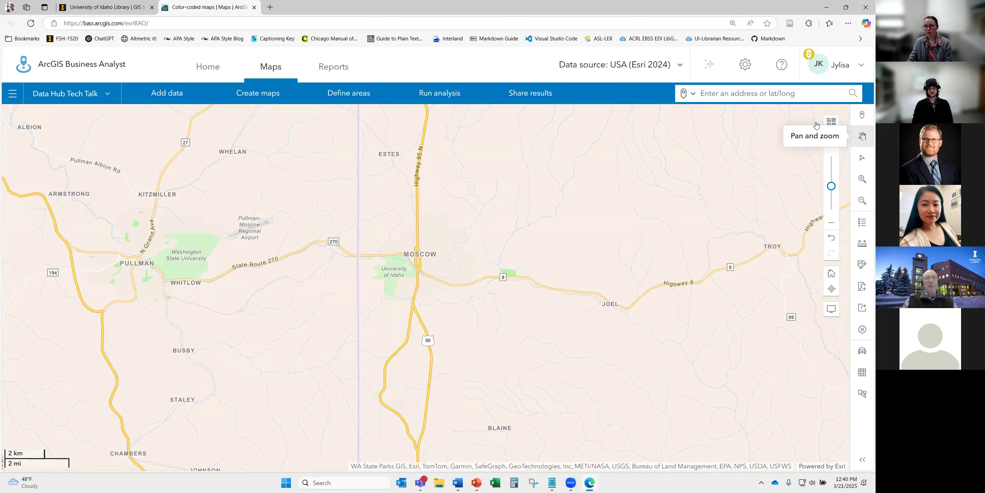
click(832, 122)
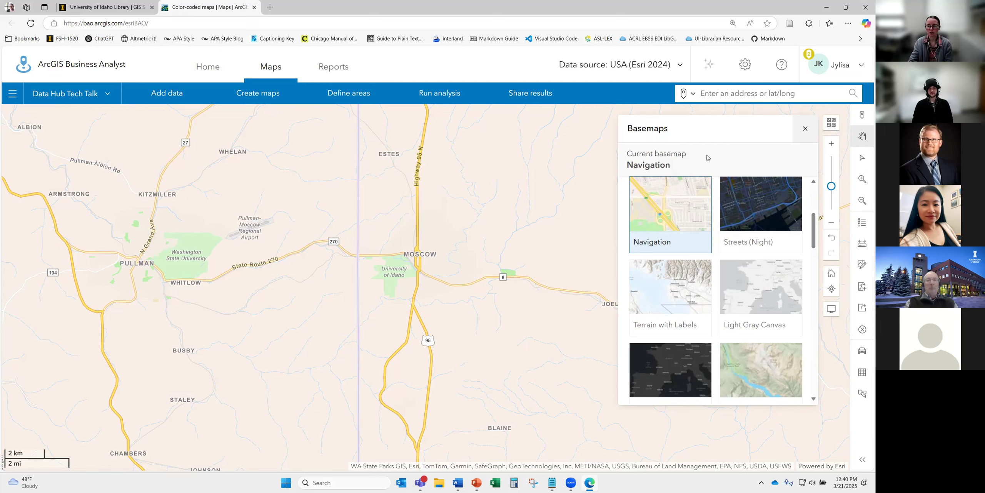
- Close the Basemaps gallery and show the Data source list with USA (Esri 2024) current
scroll(719, 265, down, 5)
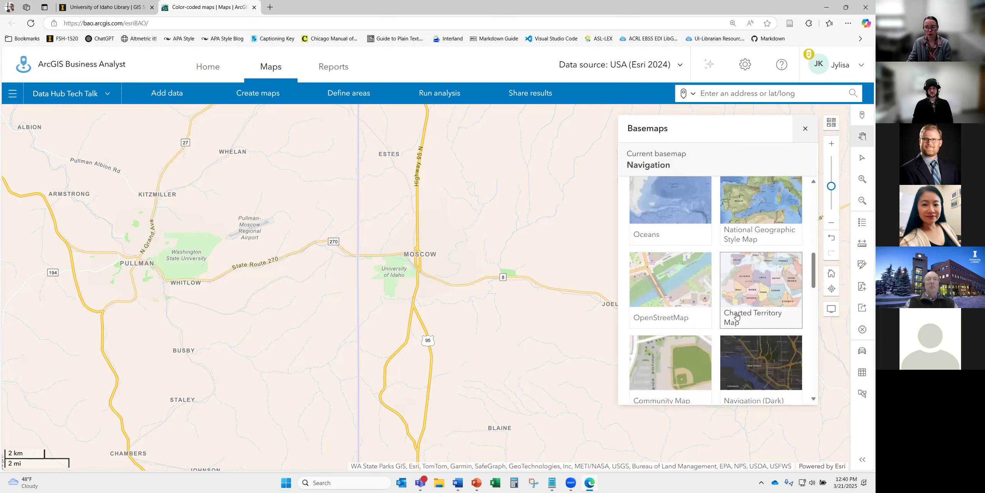
scroll(737, 320, up, 6)
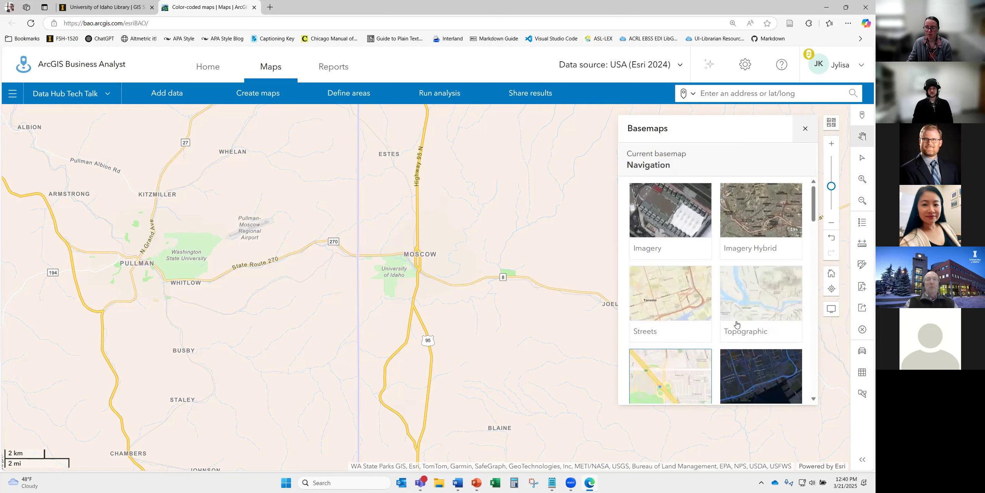
scroll(736, 324, down, 2)
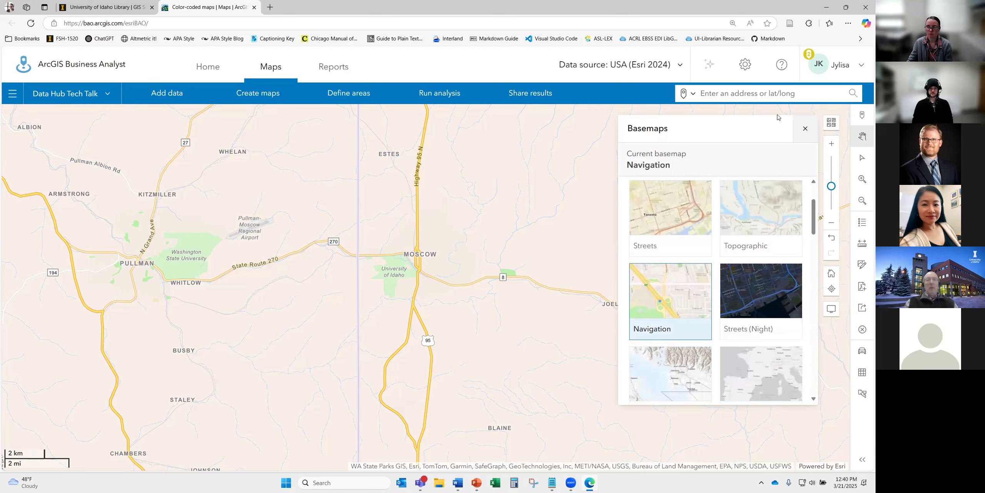
click(805, 130)
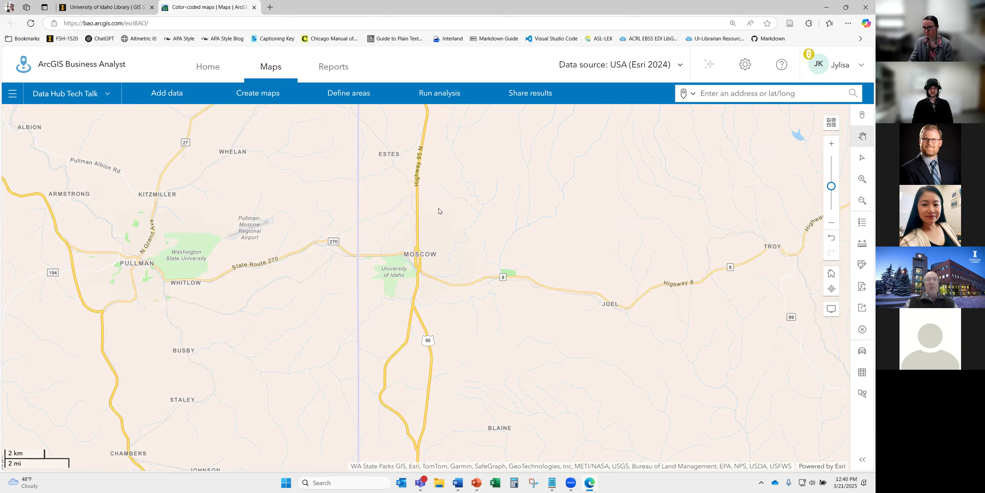
click(626, 69)
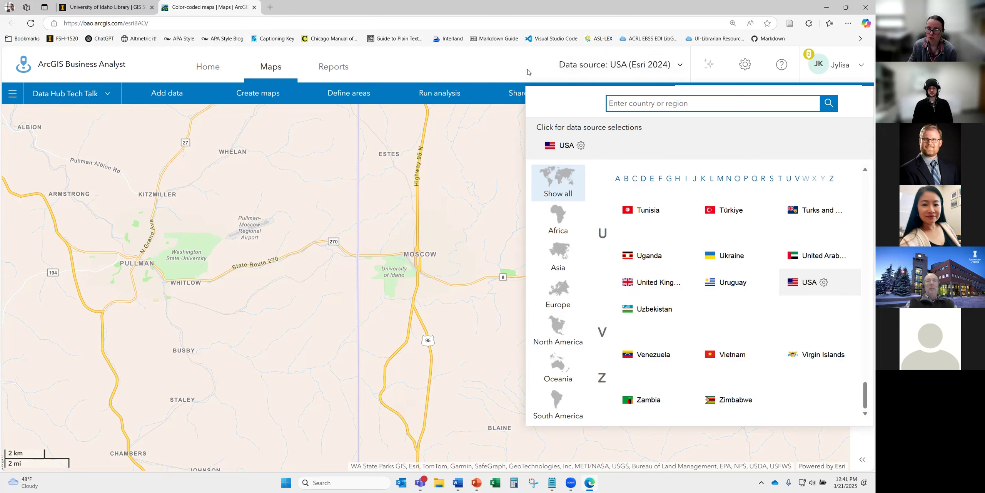
- Dismiss the Data source list and show the Define areas options
click(507, 75)
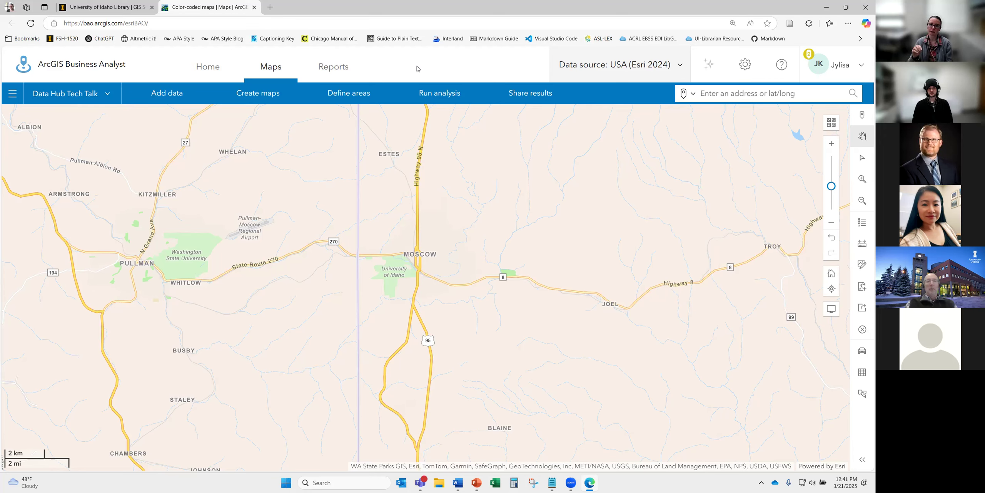
click(366, 93)
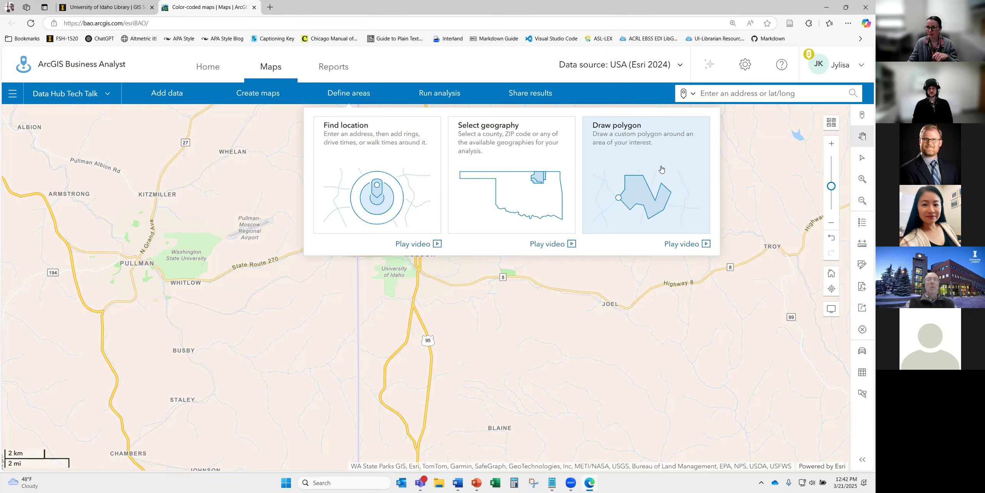
- Use Find location to place a site at 'university of idaho library'
click(377, 183)
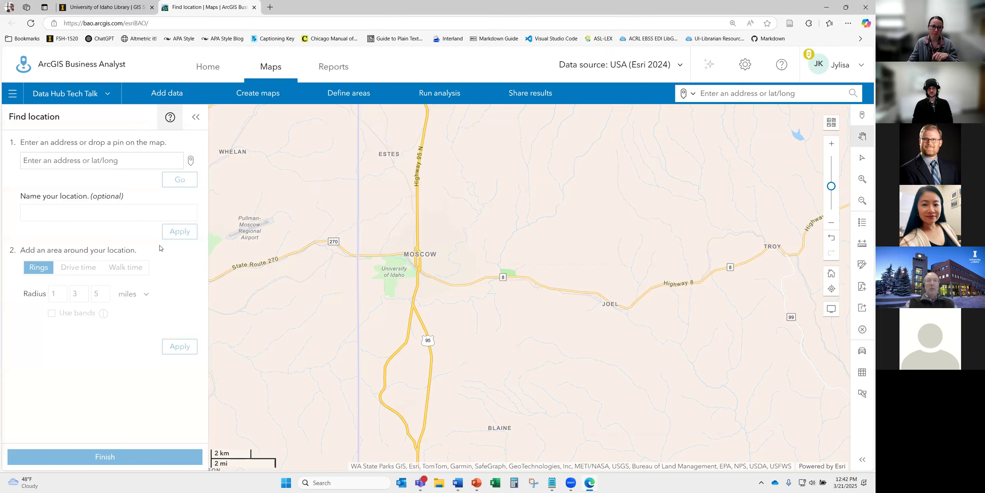
click(111, 161)
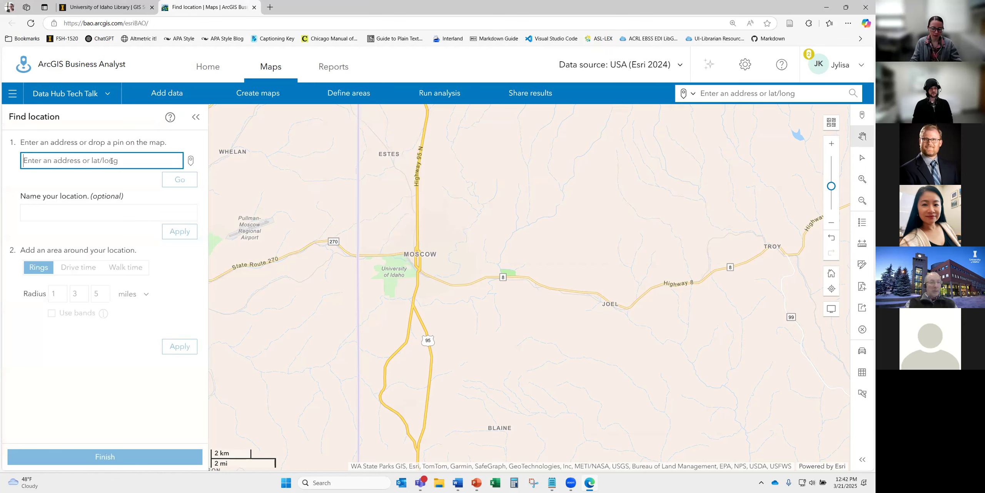
text(university of idaho library)
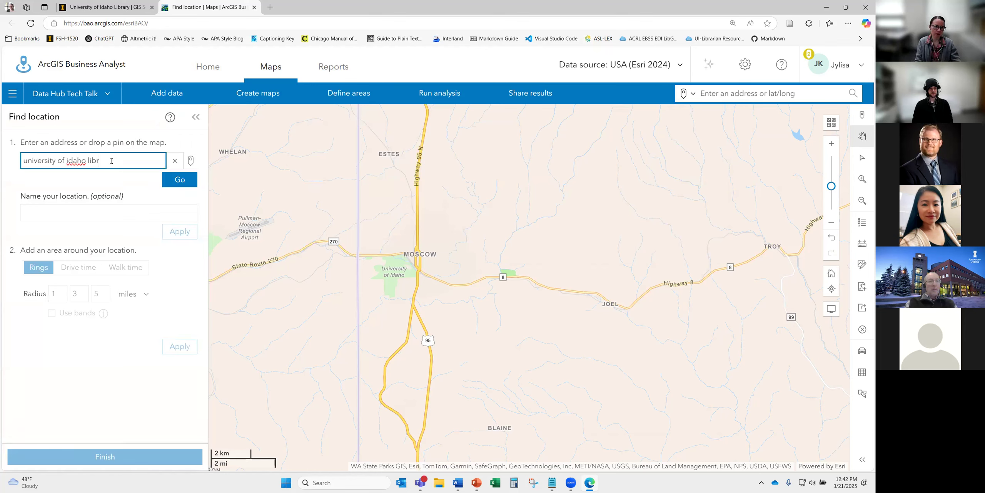
click(111, 182)
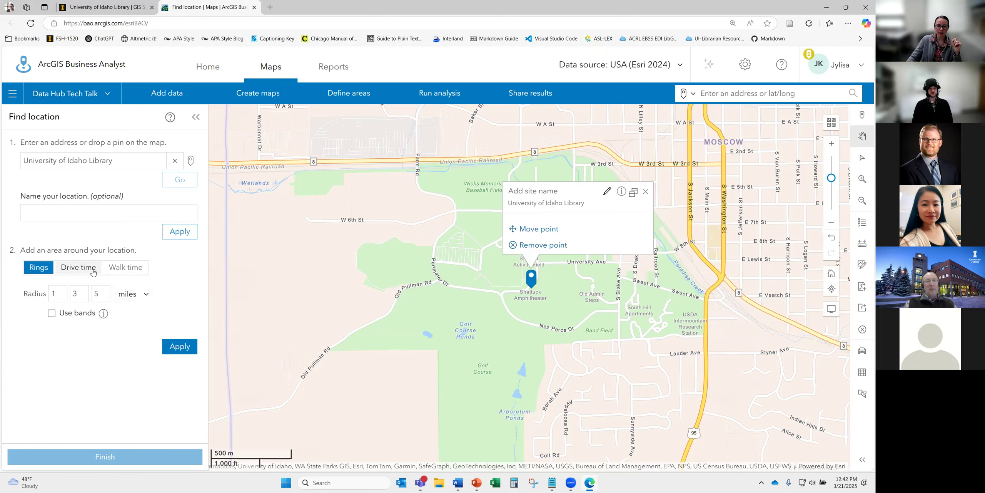
- Keep Rings as the area type and apply radii of 3, 6 and 9 miles
click(78, 267)
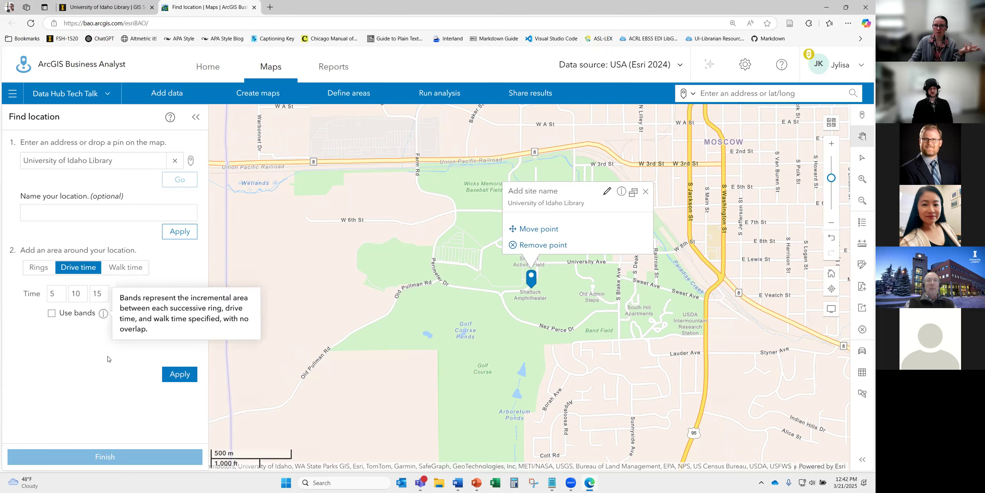
click(38, 267)
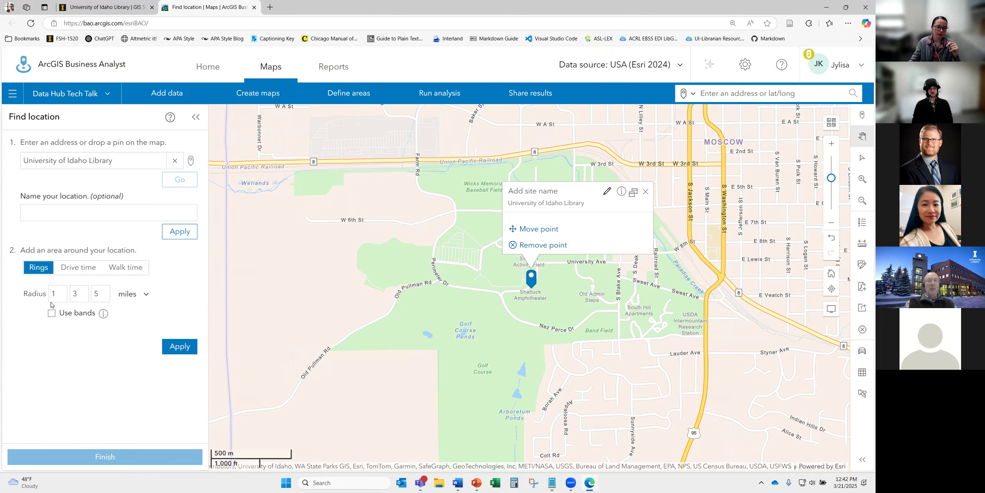
drag(57, 291, 52, 295)
text(3)
key(Tab)
text(6)
key(Tab)
key(BackSpace)
text(9)
click(170, 355)
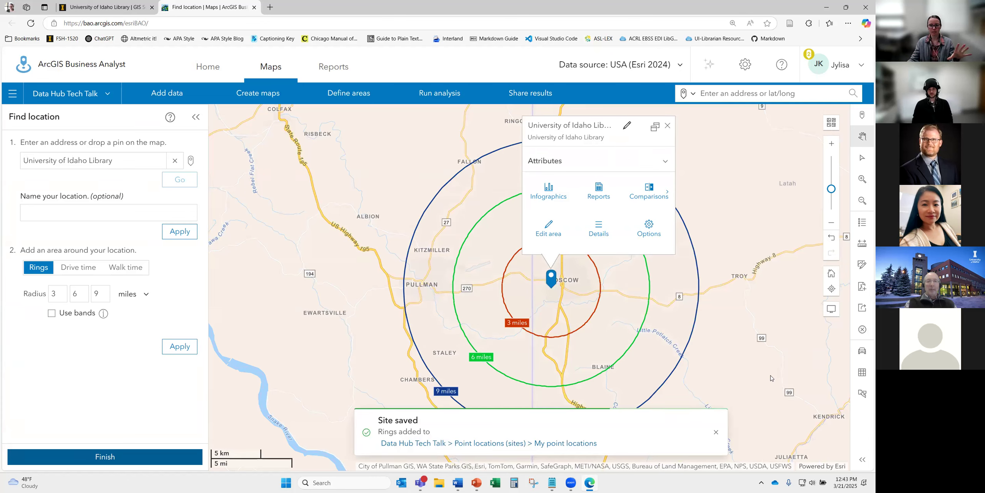
- Collapse the side panel and browse the site's Standard, My and Gallery infographic groups
click(196, 118)
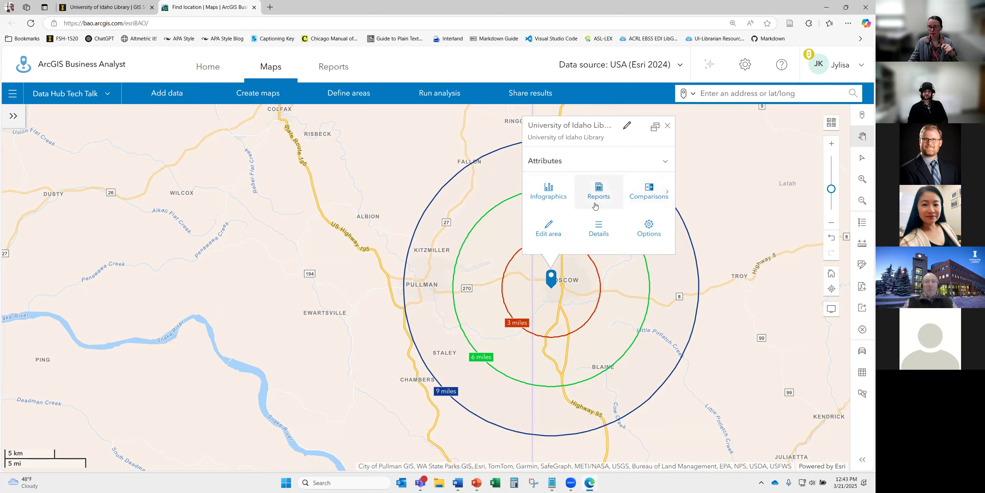
click(553, 191)
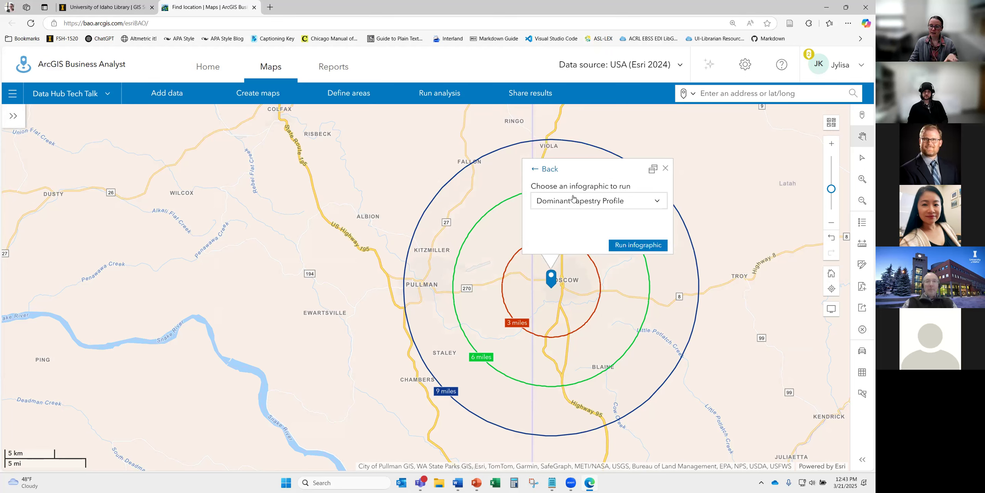
click(573, 200)
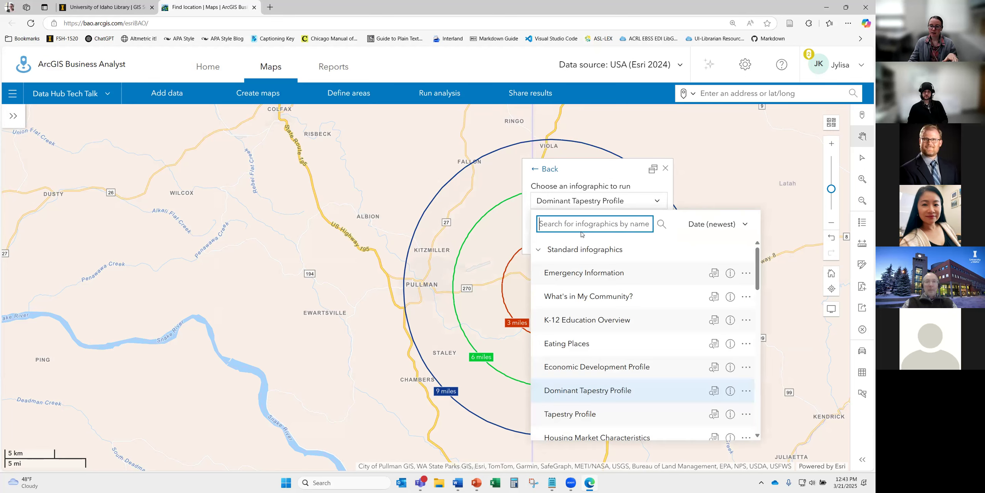
click(550, 250)
click(552, 250)
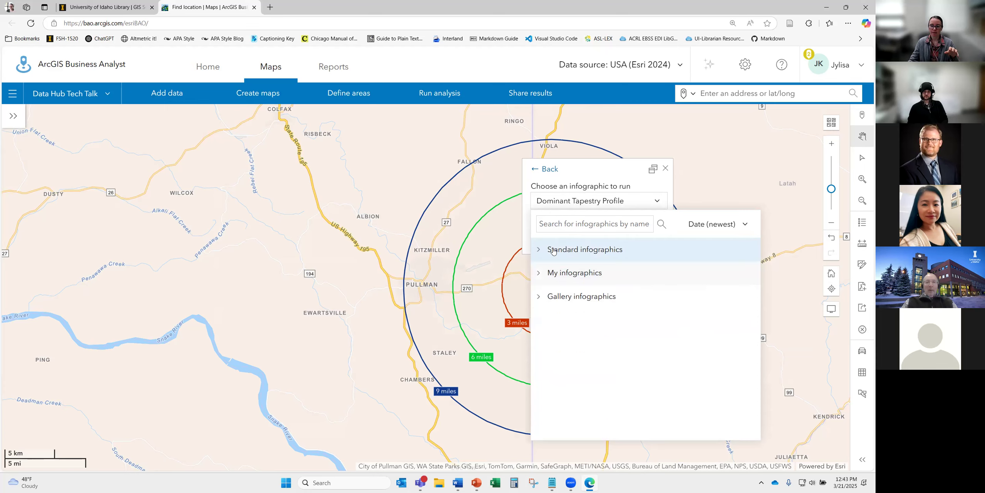
click(566, 304)
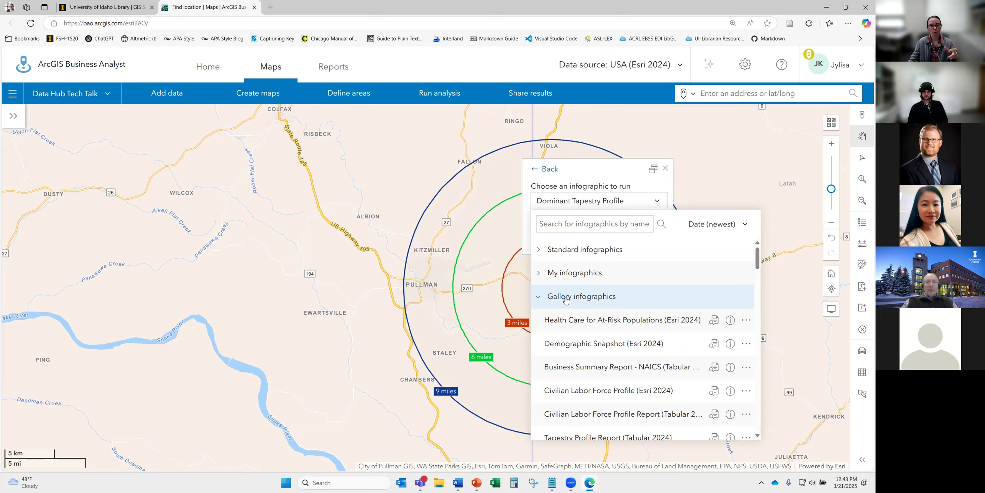
click(566, 300)
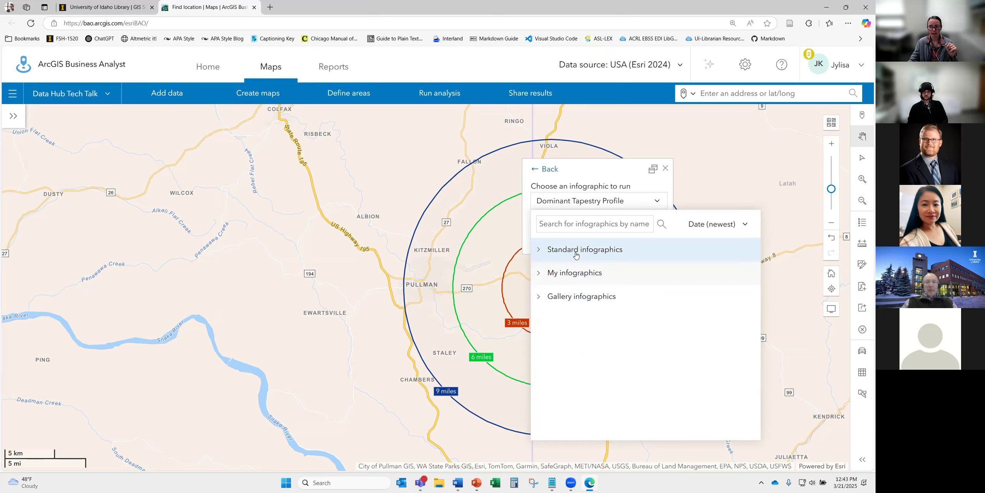
click(576, 252)
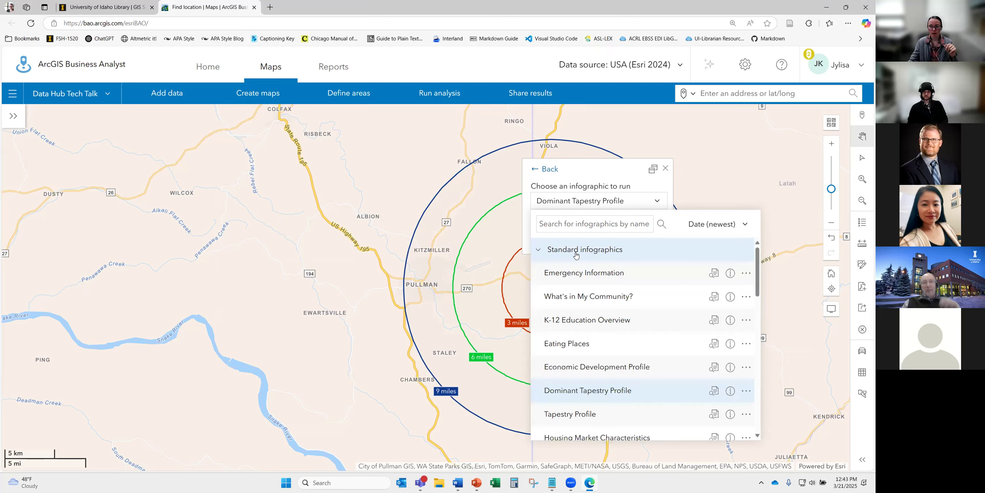
- Pick the Community Summary standard infographic and run it for the library rings
click(730, 274)
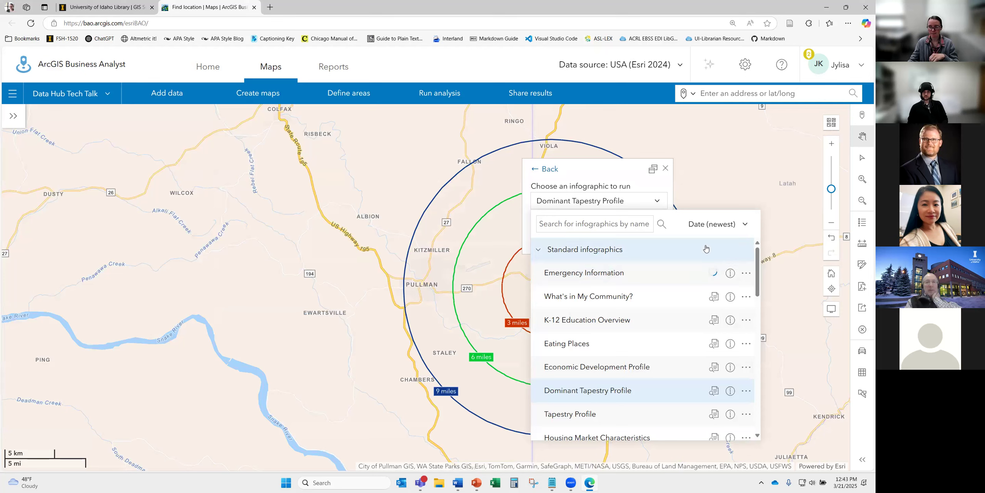
mouse_move(713, 274)
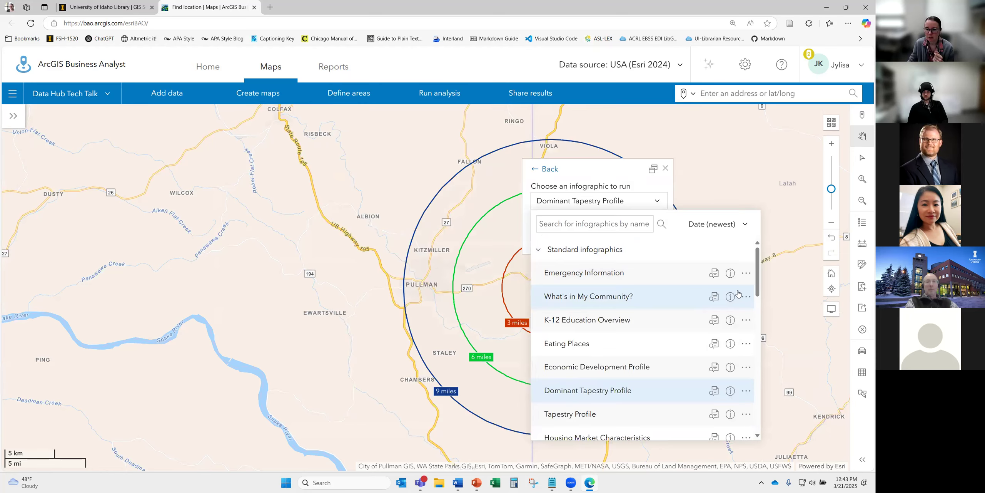
scroll(620, 329, down, 1)
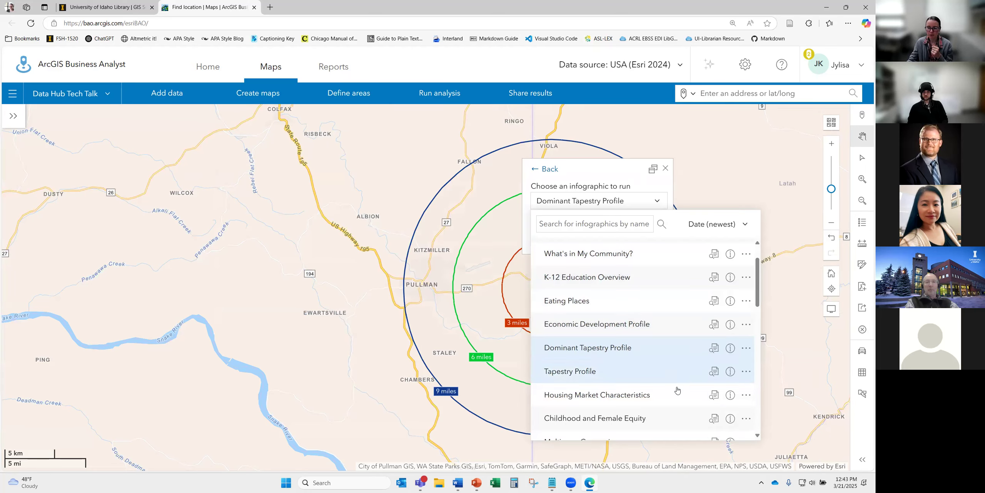
scroll(616, 379, down, 1)
scroll(662, 375, down, 1)
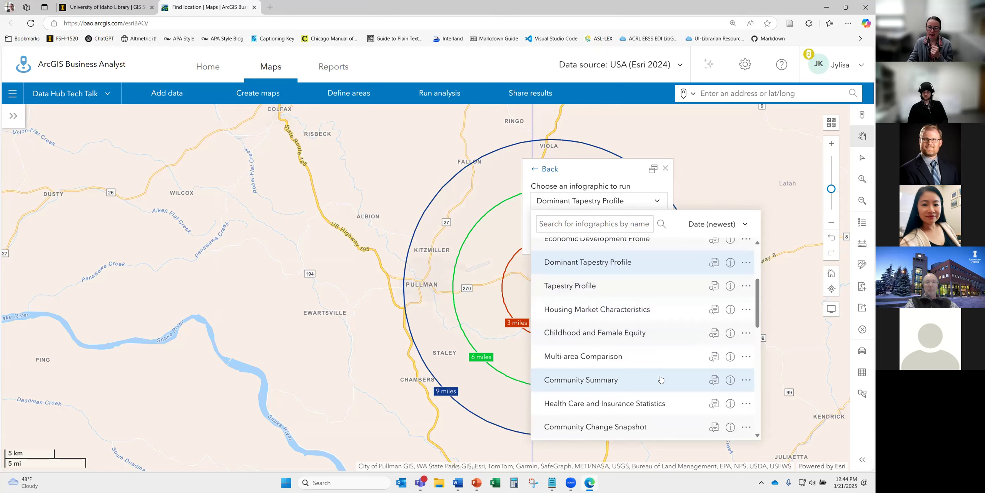
scroll(649, 369, down, 1)
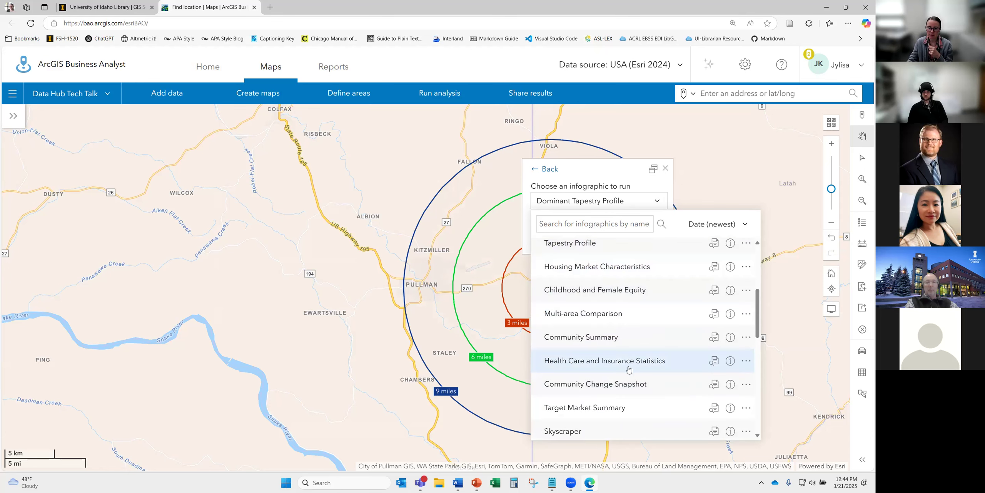
mouse_move(710, 338)
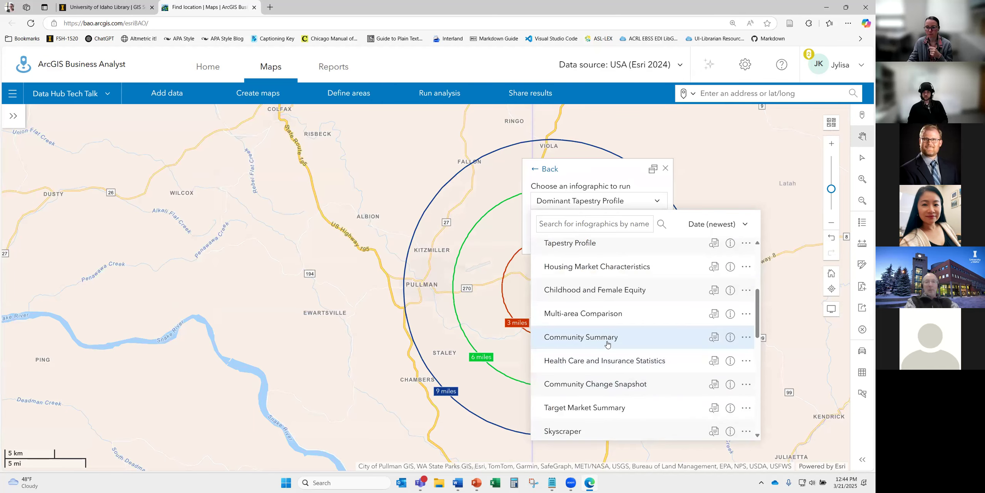
click(607, 342)
click(623, 245)
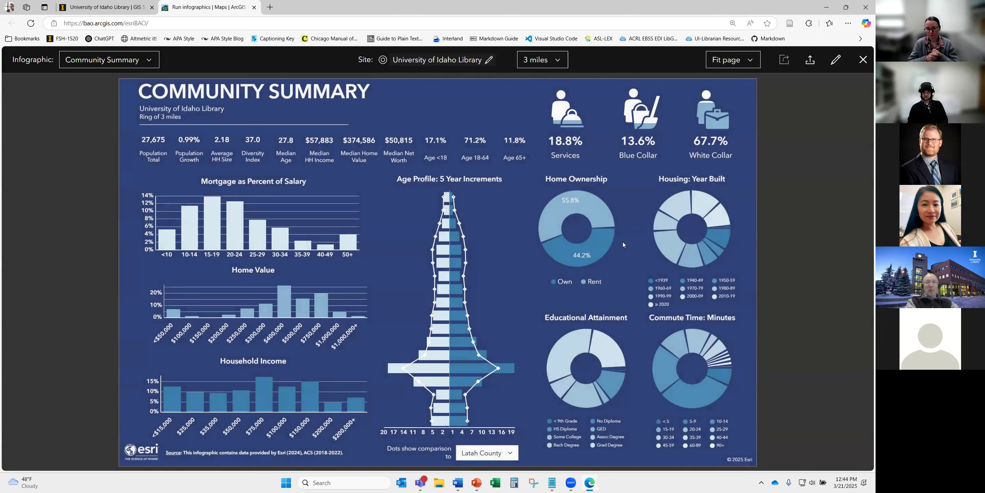
- Check the available ring distances, then explore the 3-mile infographic's Services tile in detail
click(557, 61)
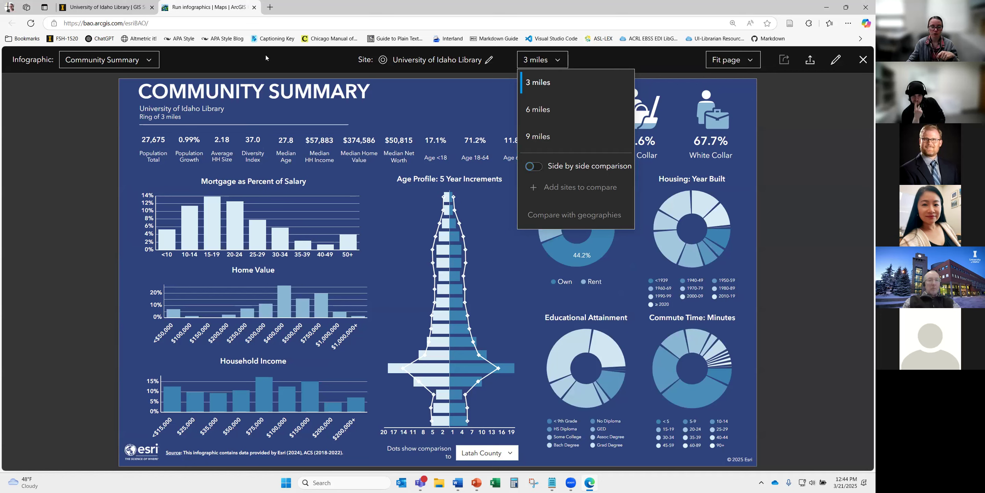
click(811, 214)
mouse_move(560, 132)
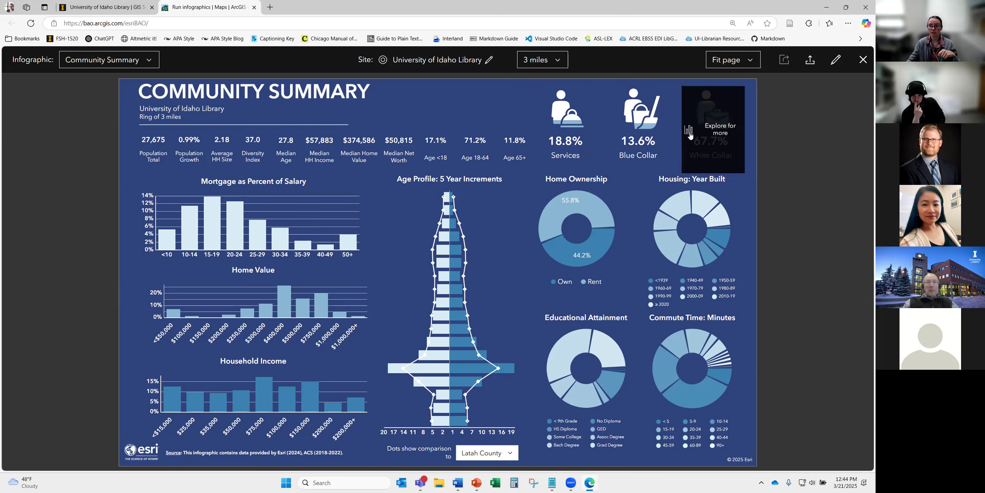
click(569, 138)
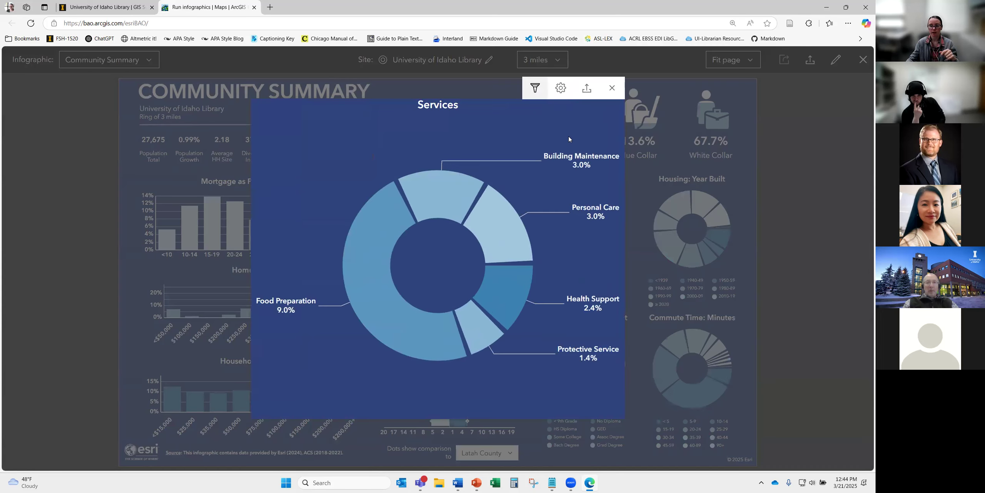
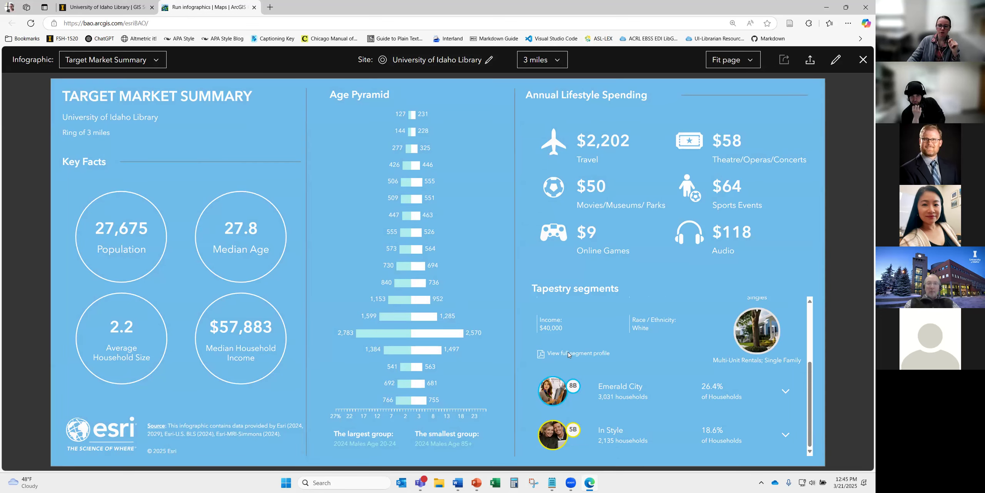
- Open the full College Towns segment profile PDF from the Tapestry segments panel
click(569, 353)
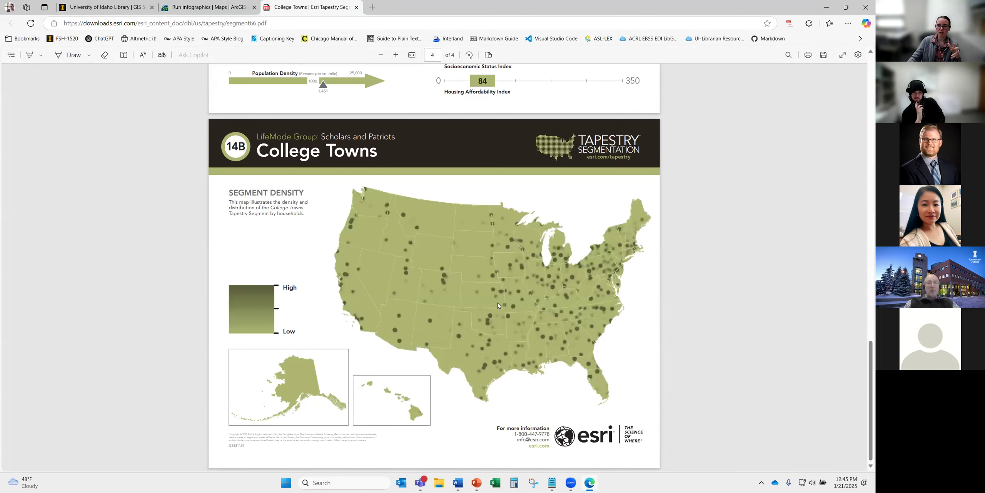
- Scroll the College Towns PDF back to page 1 and return to the infographic tab
scroll(498, 303, up, 20)
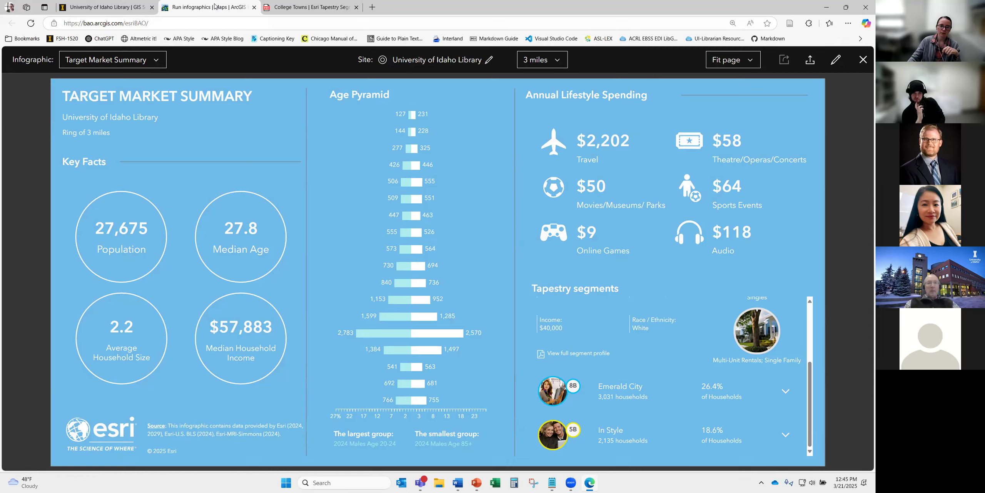
click(216, 8)
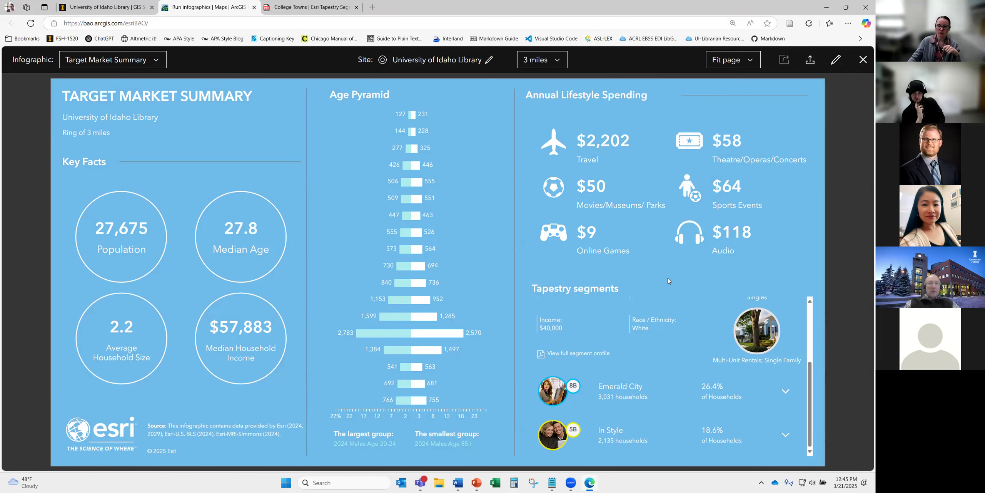
- Check the infographic's export formats, keep PDF, cancel without exporting, and open it for editing
click(810, 62)
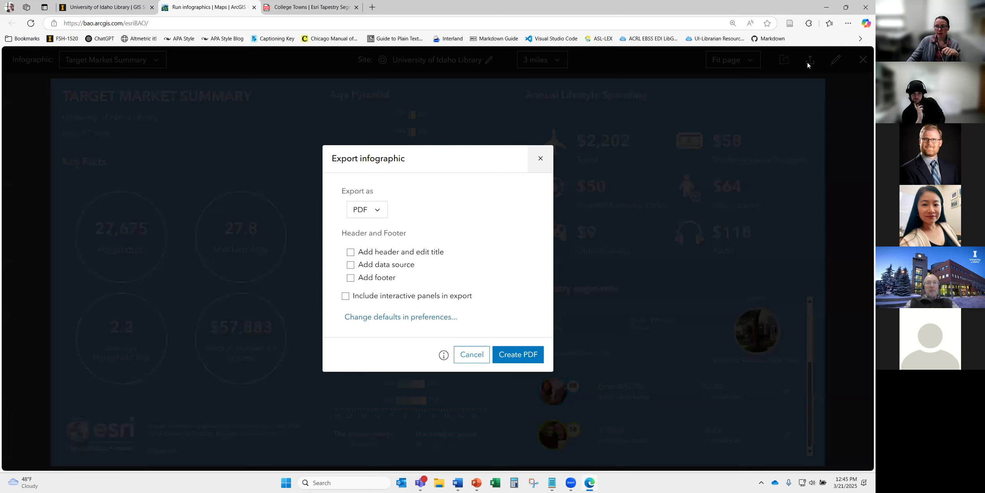
click(368, 211)
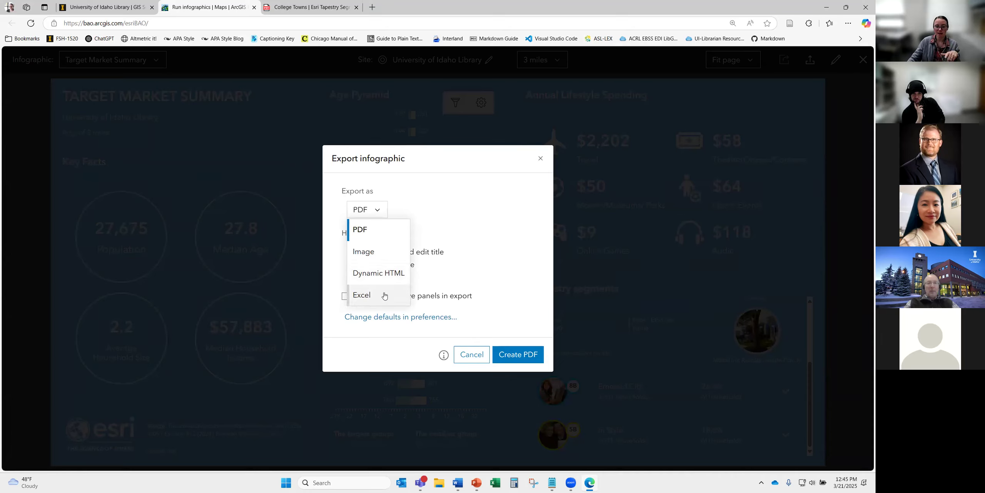
click(531, 228)
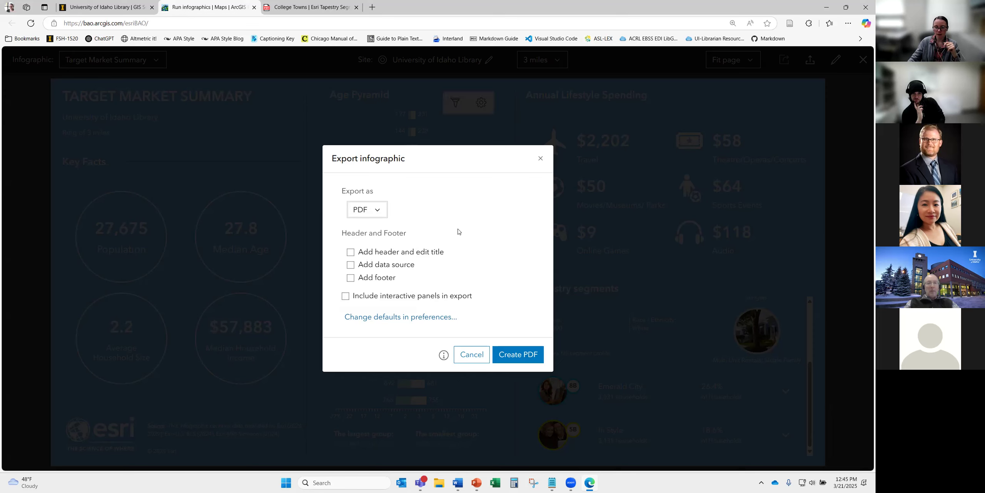
click(541, 160)
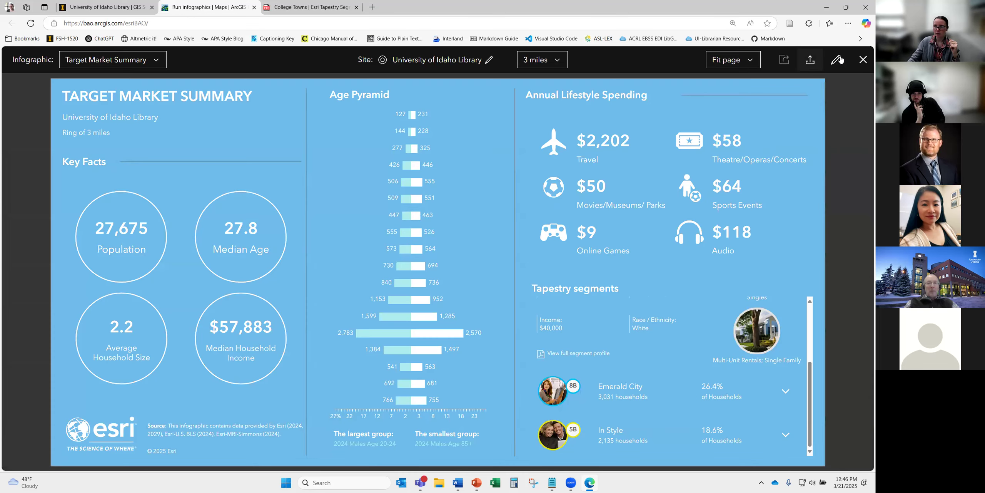
click(837, 60)
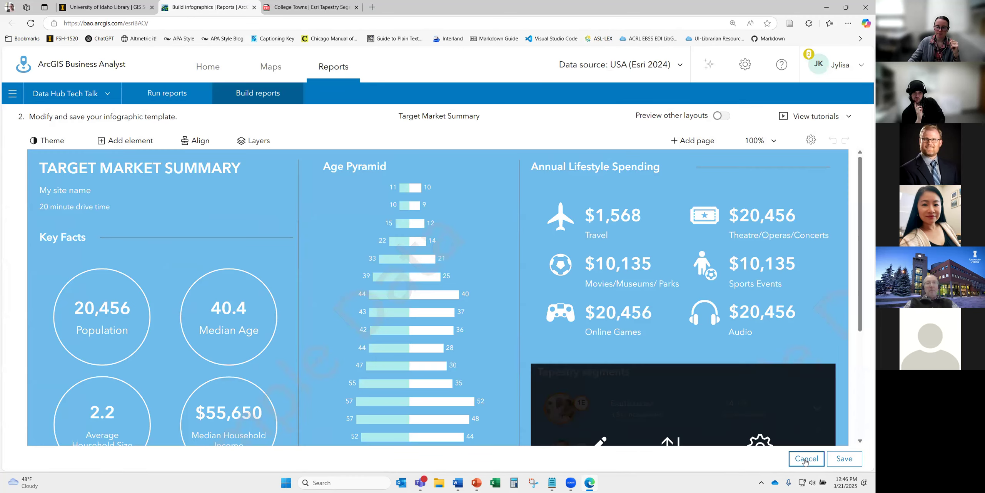
- Cancel the template editor without saving and return to the library site's map
click(805, 459)
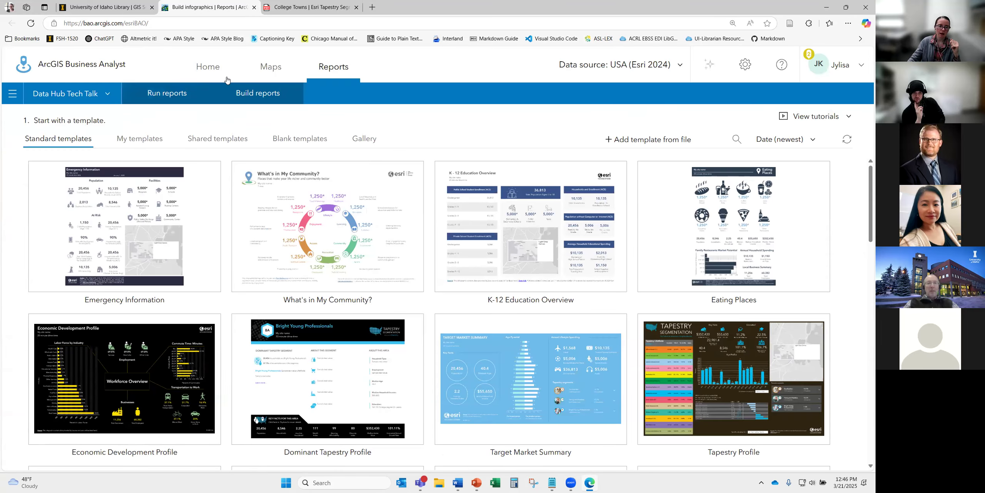
click(271, 70)
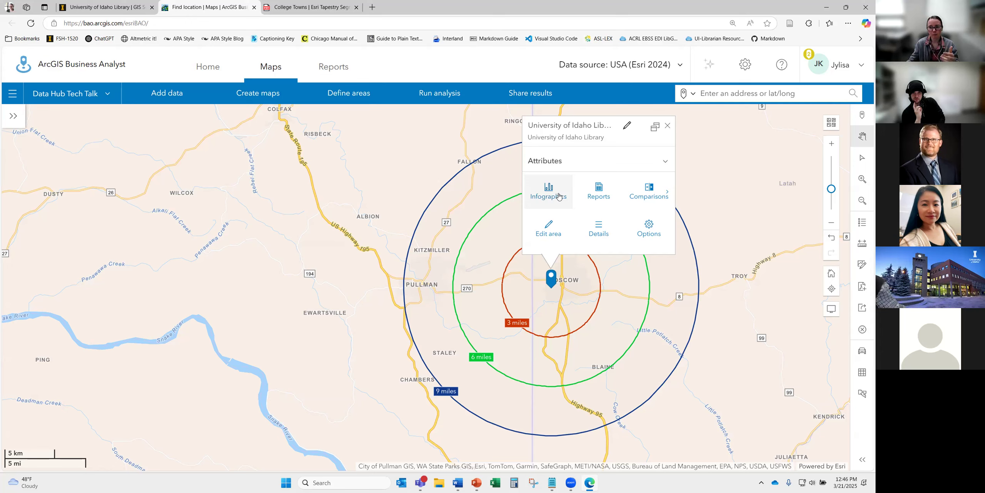
- Select Health and Beauty Market Potential from the site's standard reports list
click(600, 198)
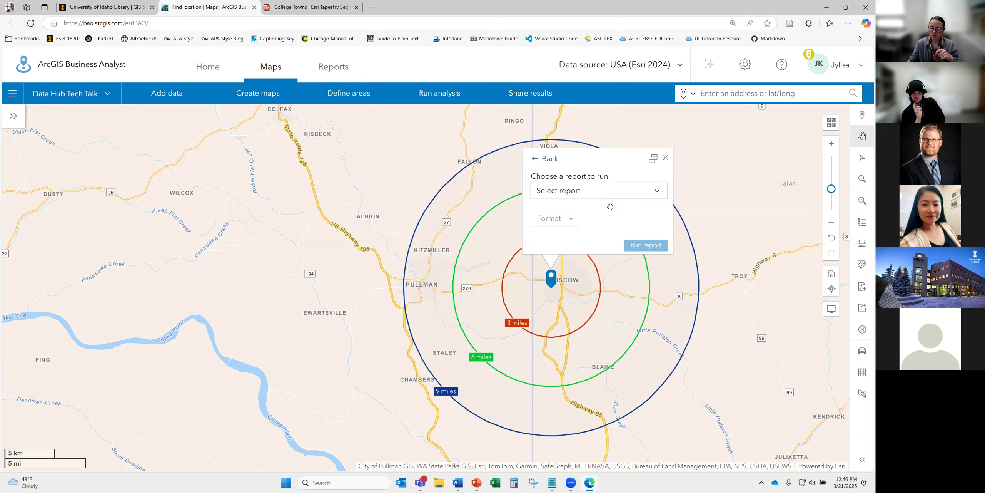
click(631, 195)
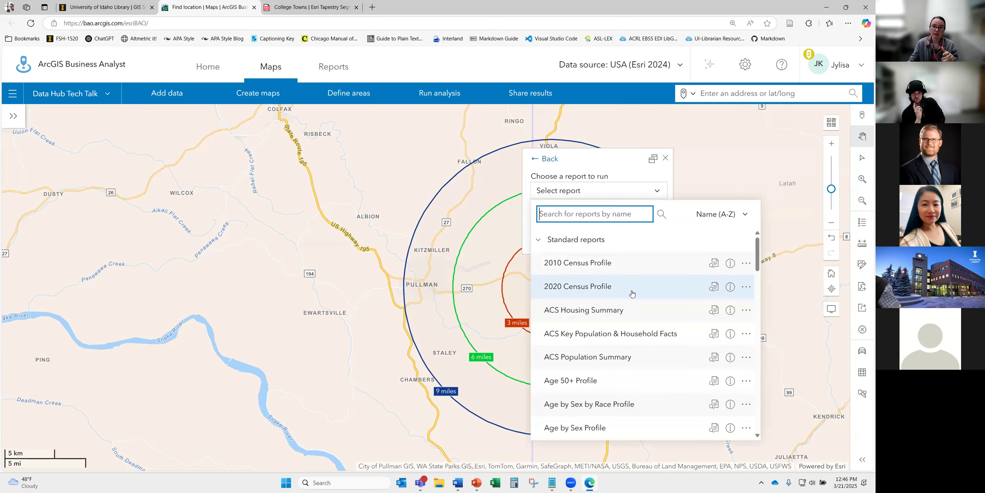
click(564, 243)
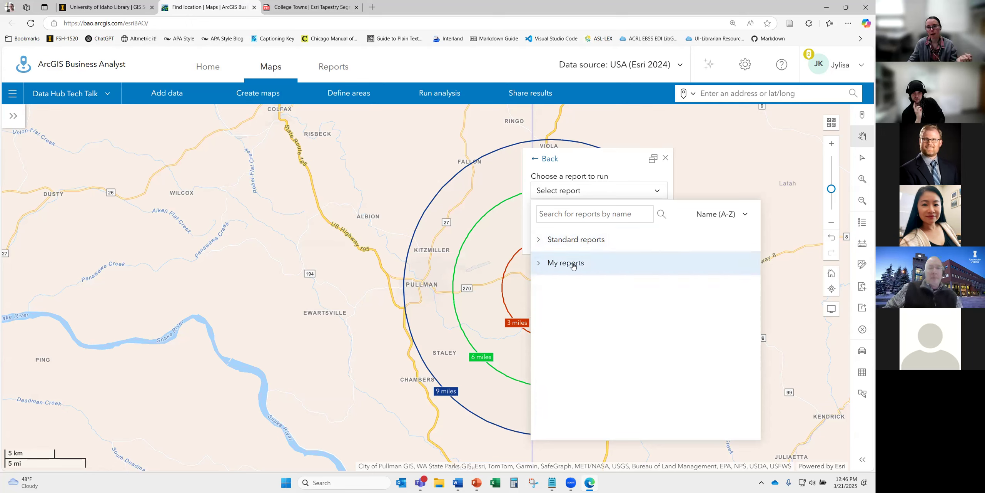
click(573, 242)
scroll(647, 331, down, 7)
scroll(649, 333, down, 5)
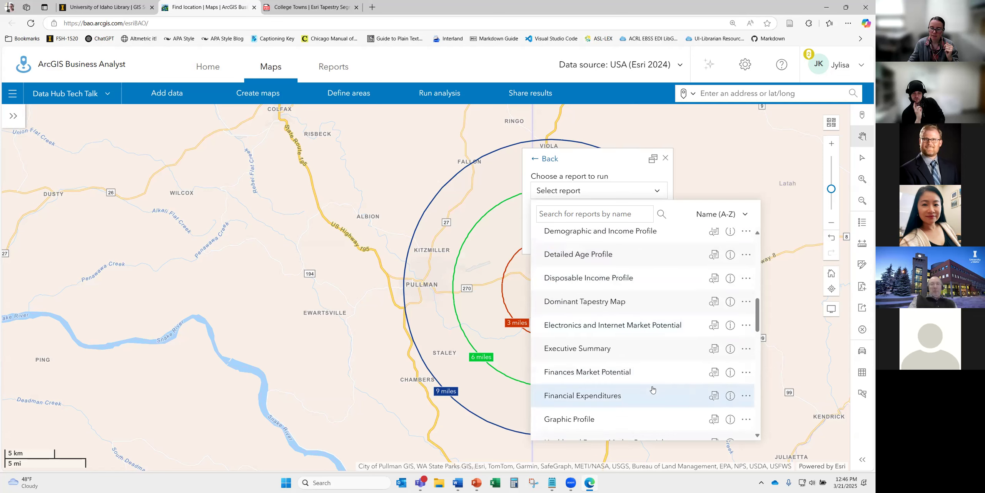
scroll(653, 389, down, 3)
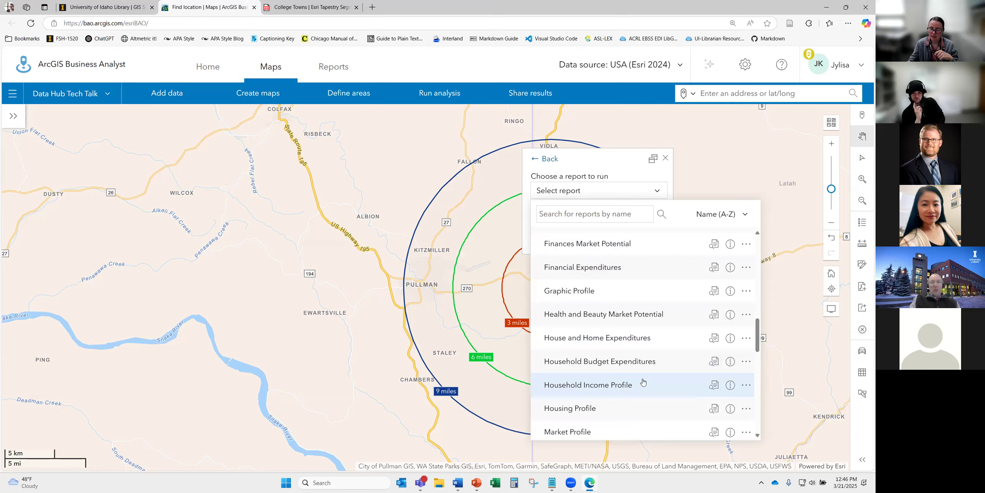
click(638, 316)
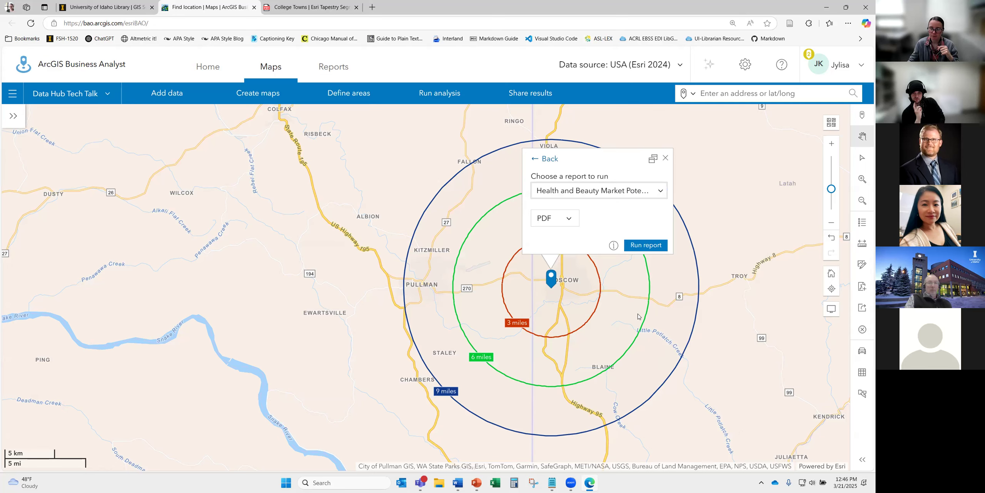
- Run the report in Excel format and open the downloaded workbook
click(572, 225)
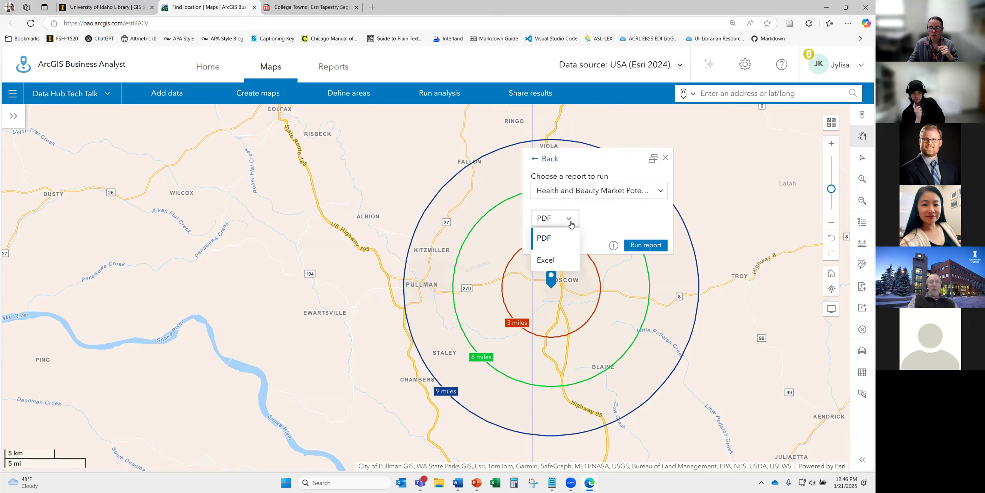
click(556, 261)
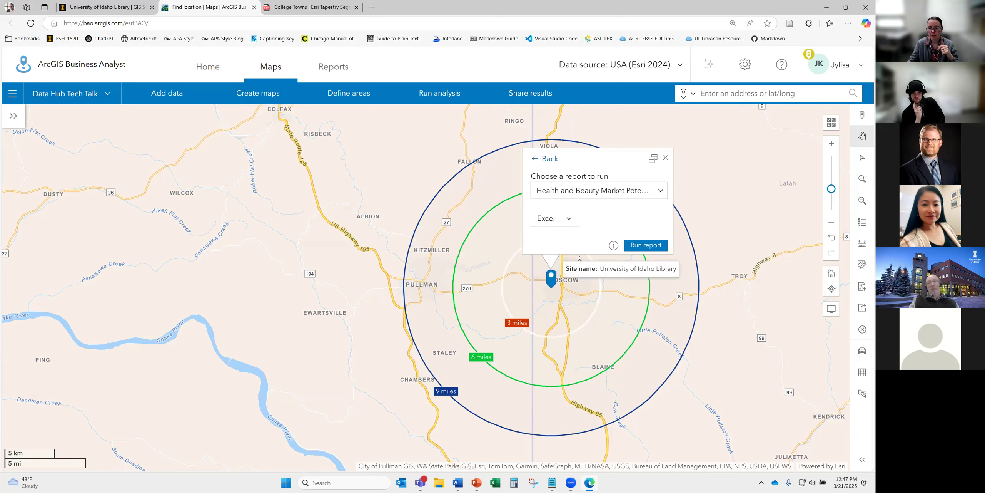
click(643, 245)
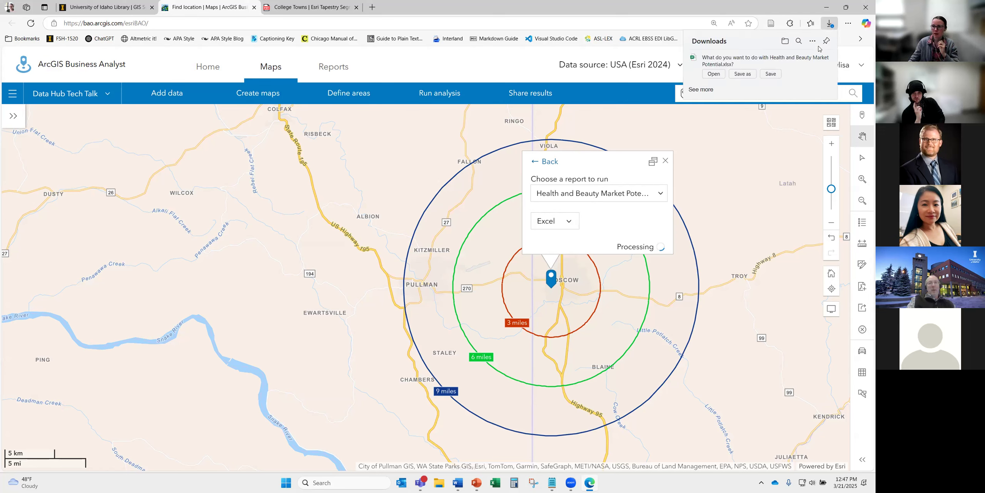
click(713, 73)
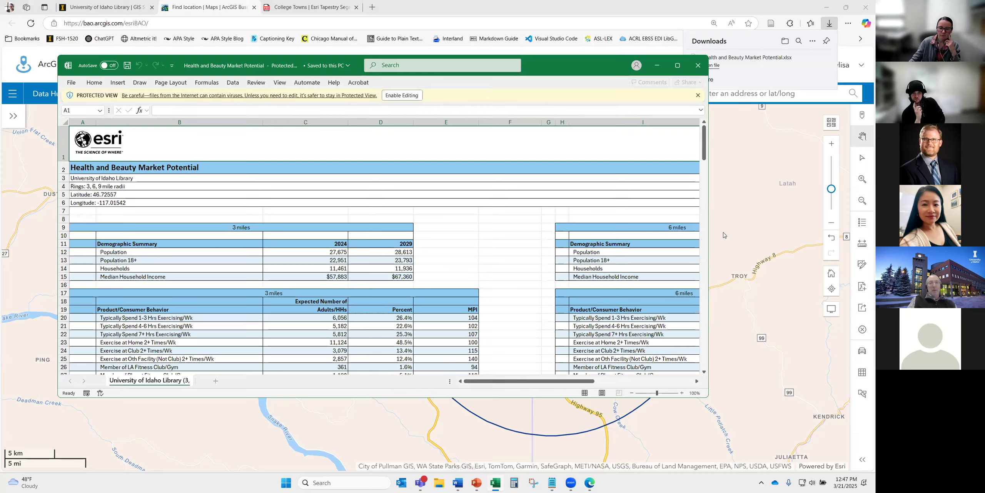
- Maximize the workbook and review the 3, 6 and 9 miles ring blocks
click(678, 65)
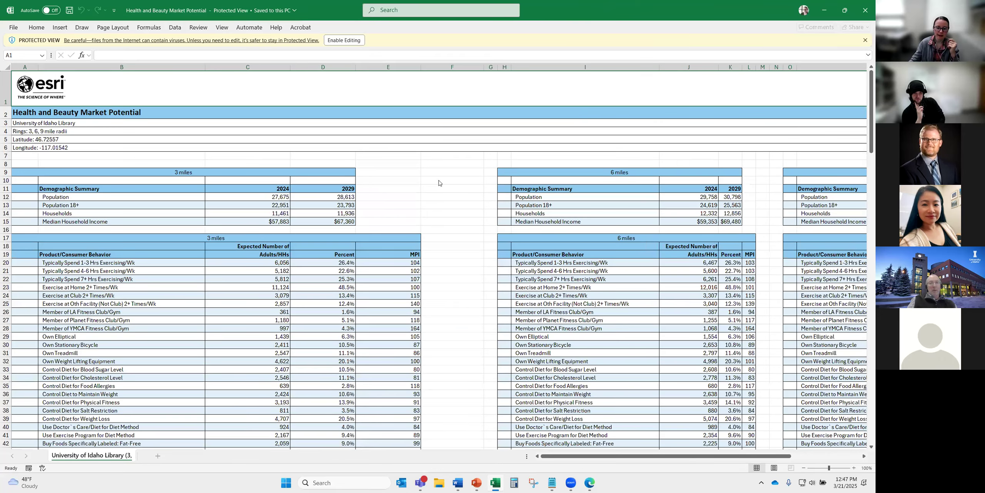
mouse_move(556, 458)
mouse_down()
mouse_move(580, 455)
mouse_move(556, 458)
mouse_up()
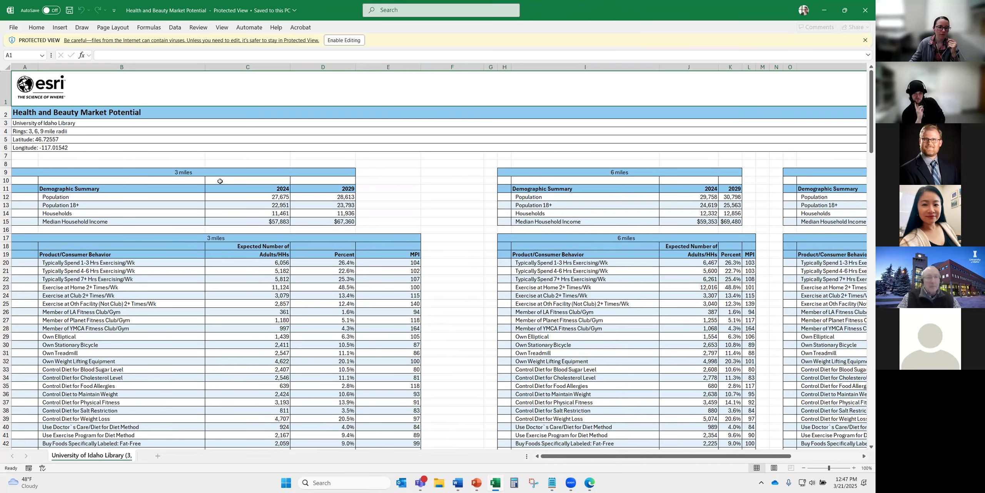
click(199, 174)
click(612, 172)
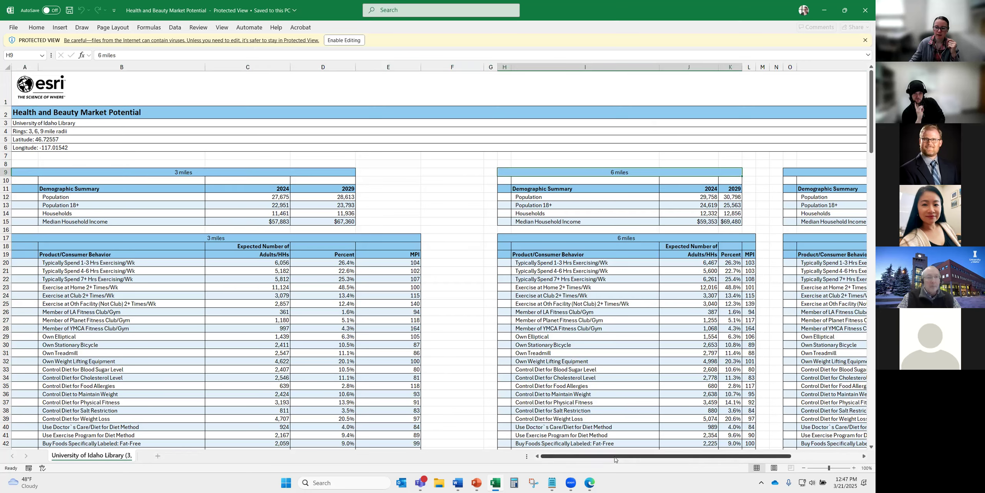
scroll(646, 237, right, 4)
click(664, 171)
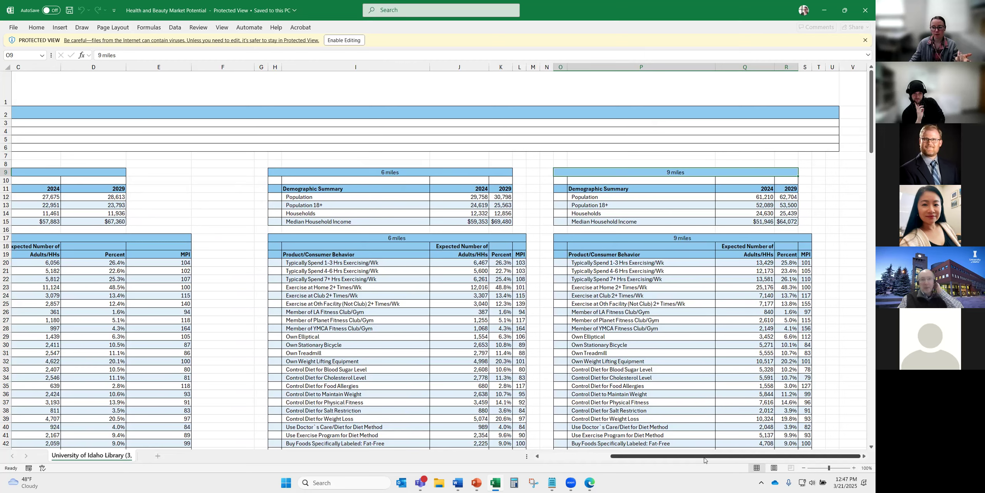
drag(705, 460, 577, 445)
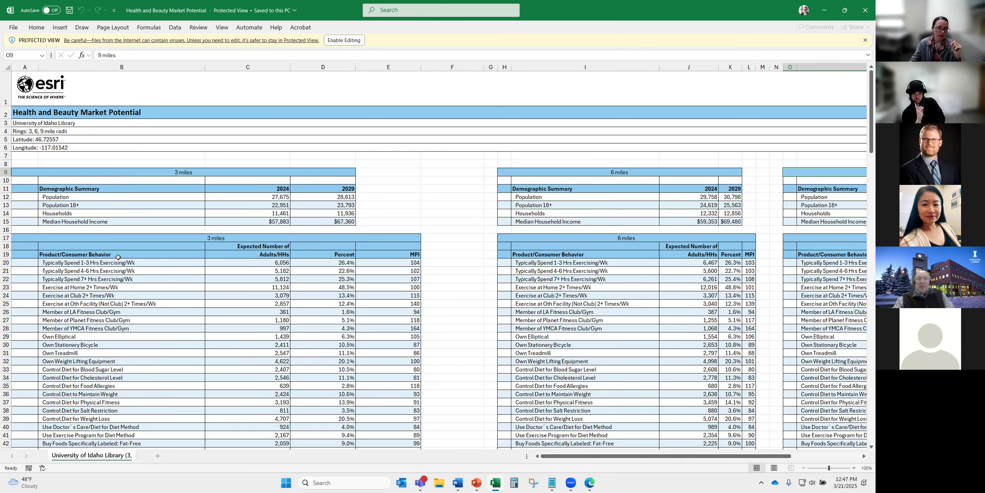
scroll(118, 257, down, 2)
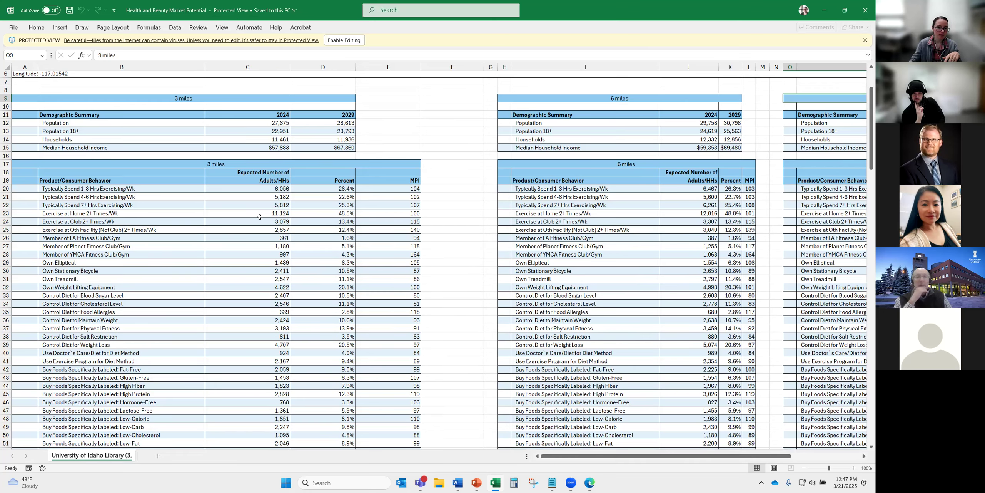
- Examine the MPI column, e.g. 104 for exercising 1-3 hrs/wk and 86 for treadmills, then close Excel
click(414, 181)
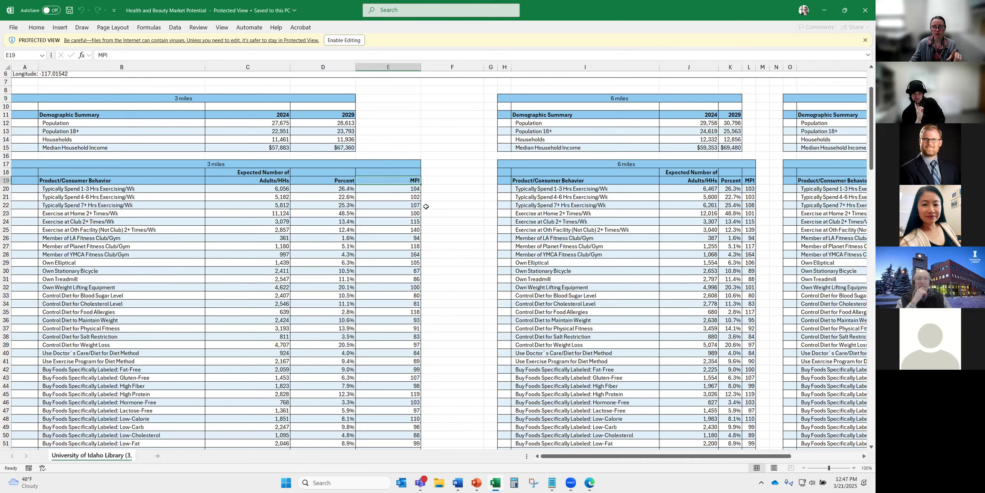
click(411, 189)
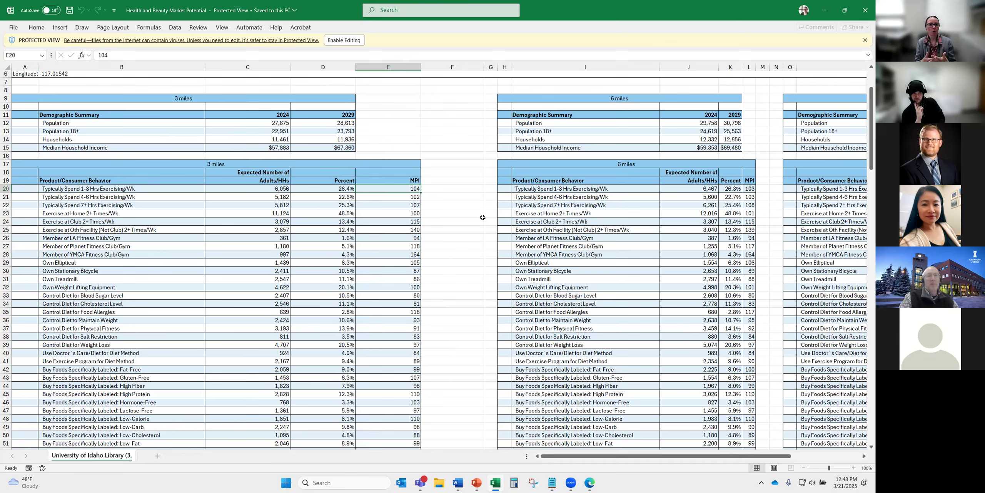
click(81, 191)
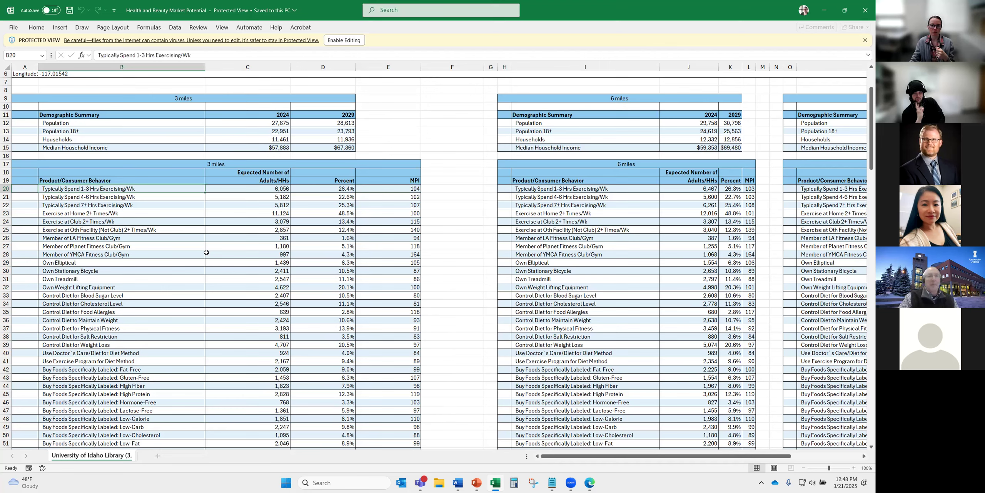
click(407, 279)
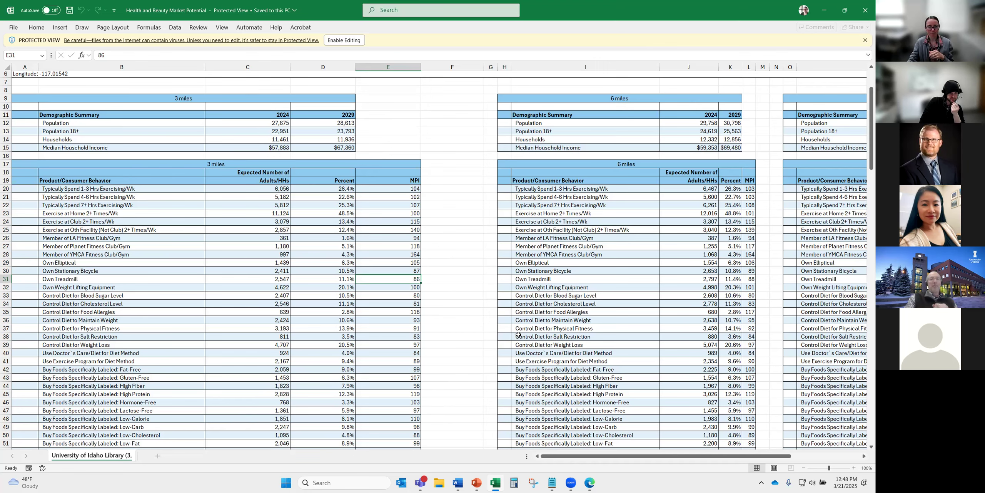
scroll(516, 331, up, 2)
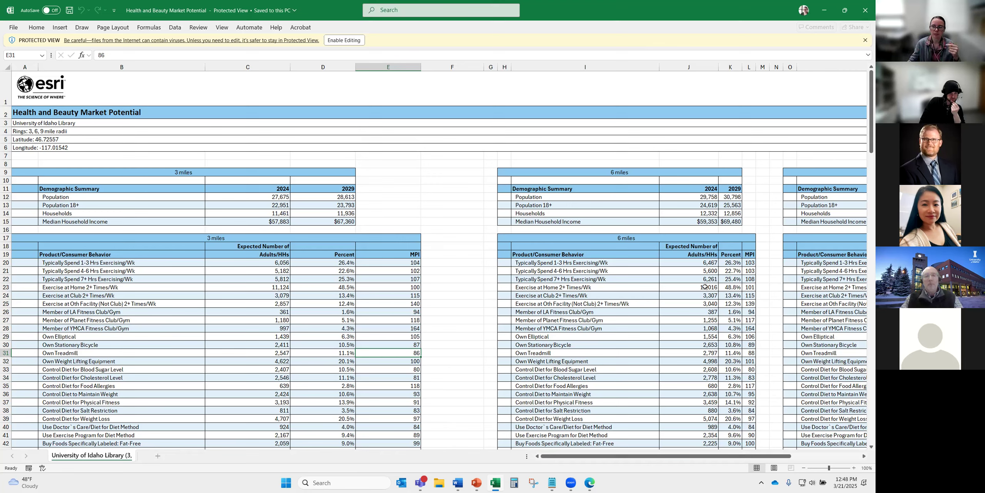
click(865, 10)
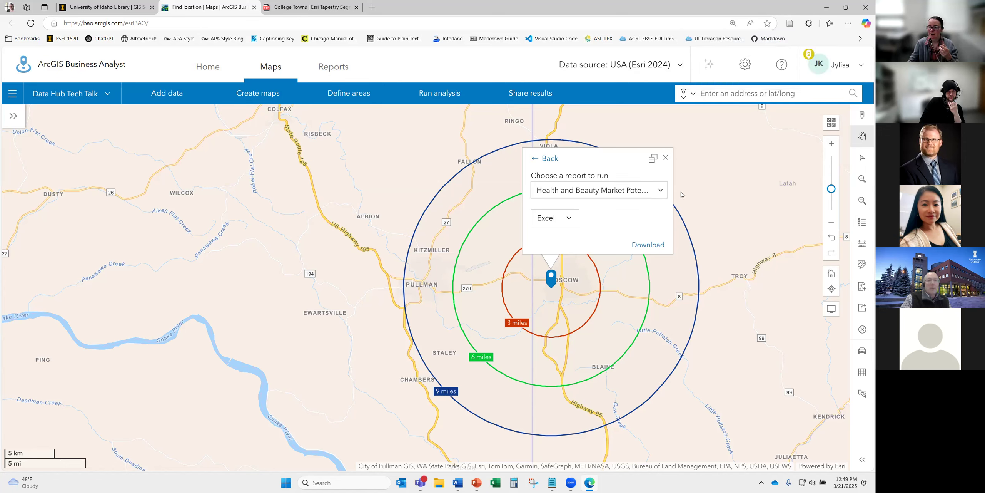
- Close the report download panel on the map and go to the Reports page
click(665, 158)
click(330, 72)
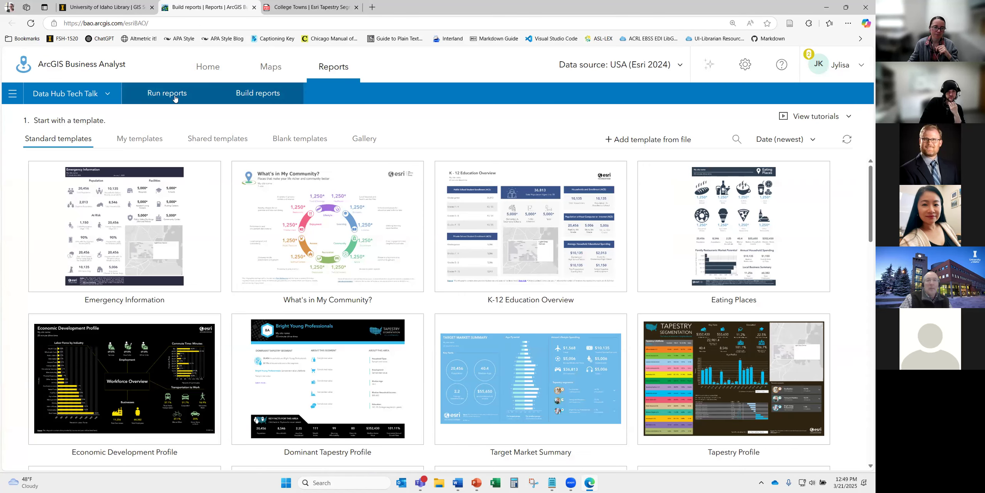
- Switch to Build infographics and scroll through the standard infographic templates
click(264, 97)
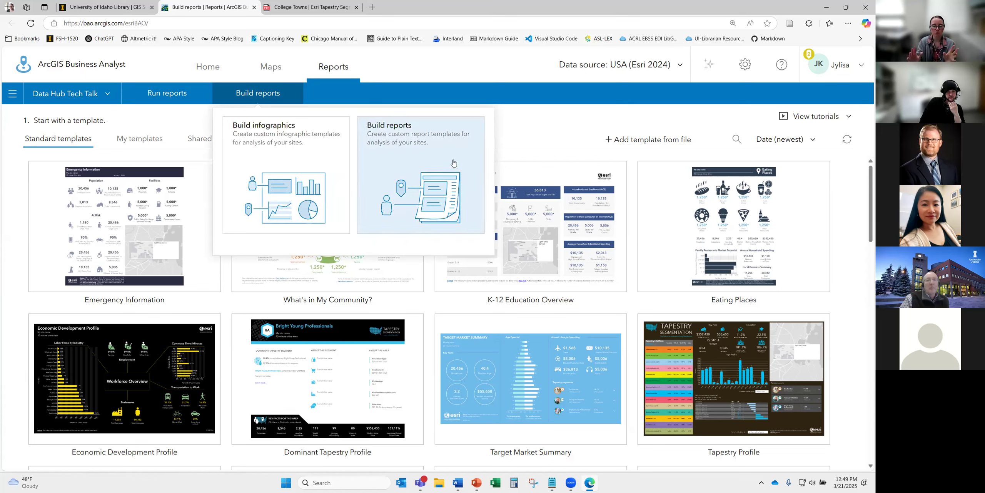
click(284, 161)
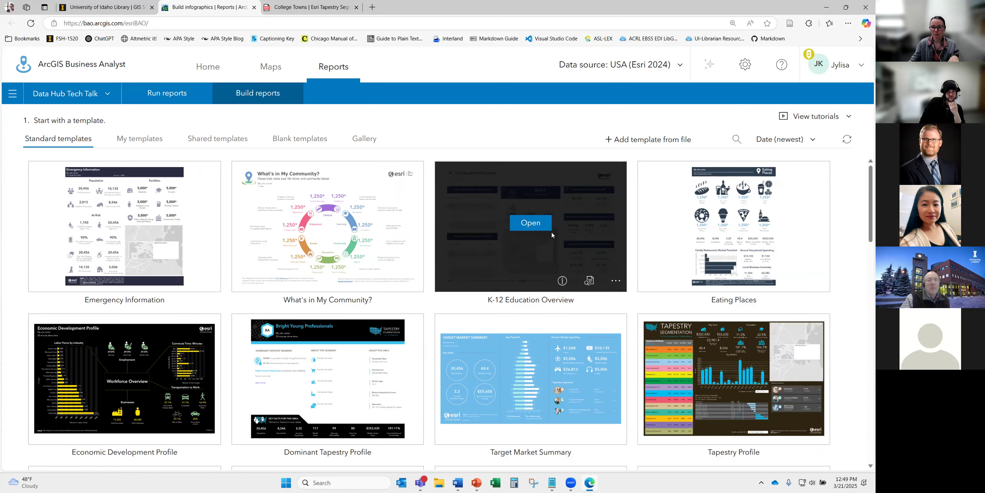
scroll(524, 370, down, 5)
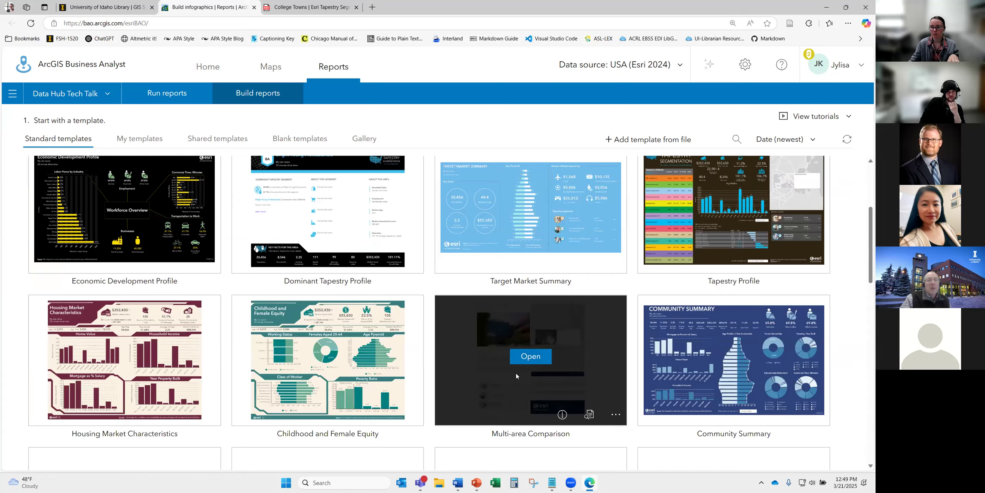
scroll(516, 373, down, 1)
scroll(516, 375, down, 1)
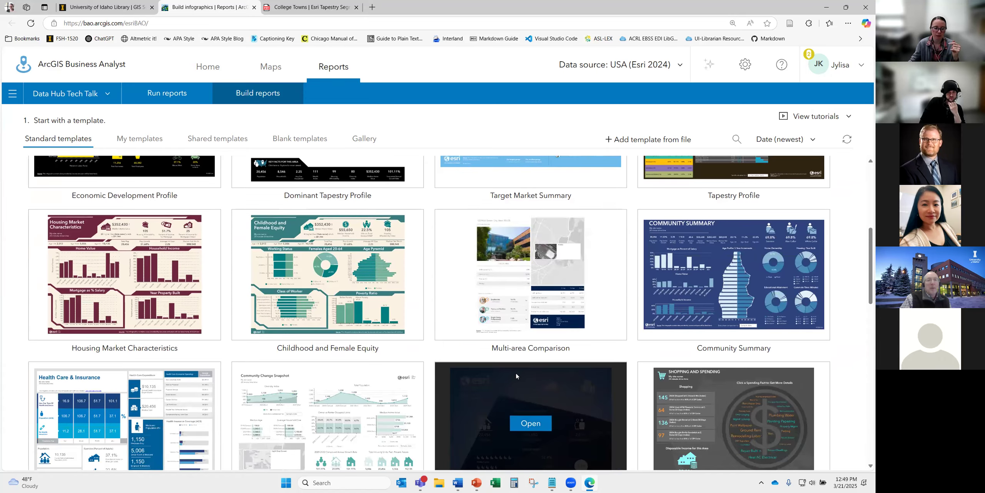
scroll(516, 375, down, 3)
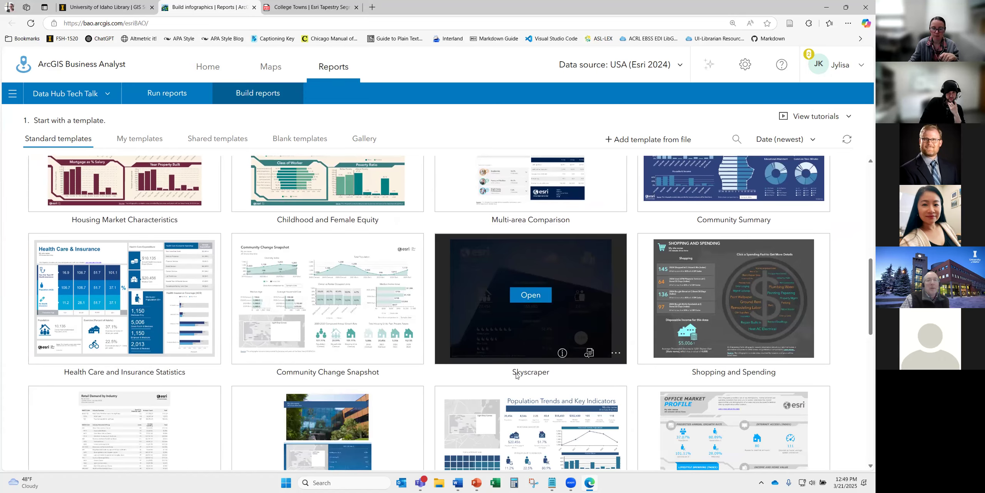
scroll(516, 376, down, 4)
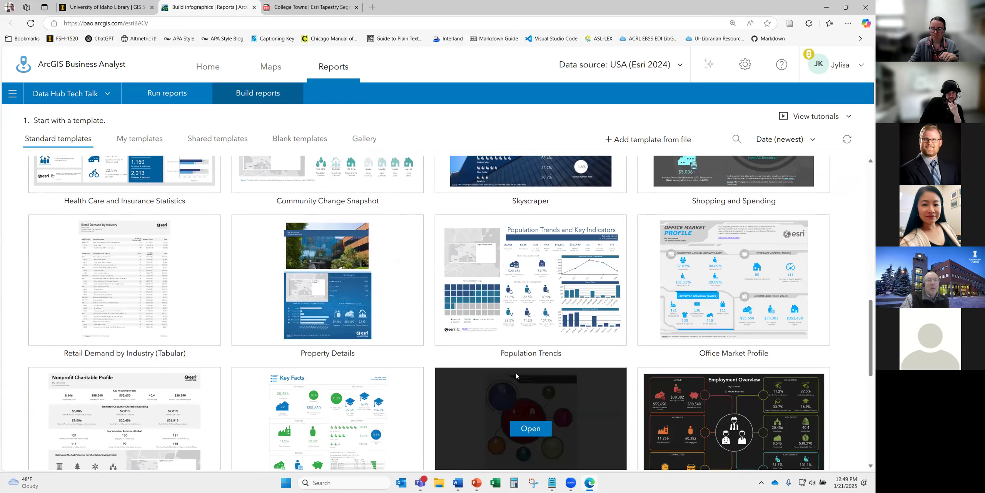
scroll(516, 373, down, 4)
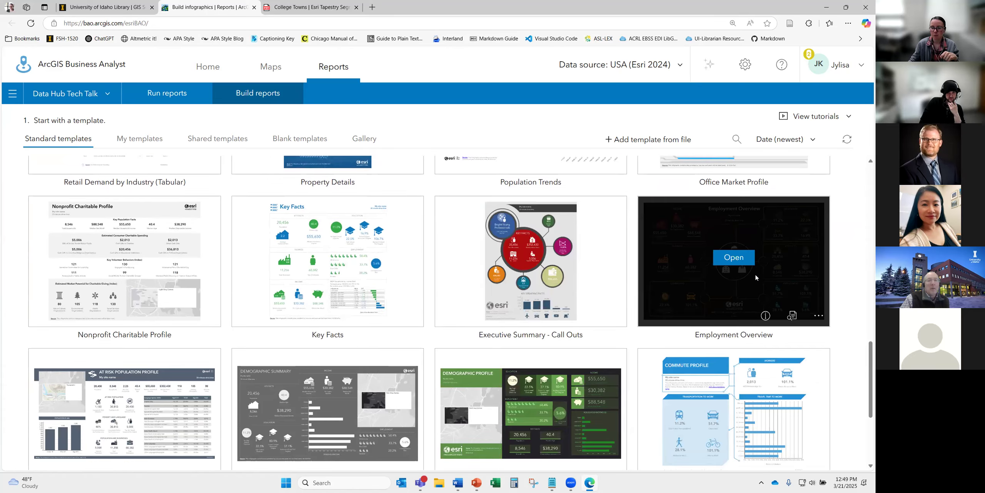
scroll(490, 385, down, 3)
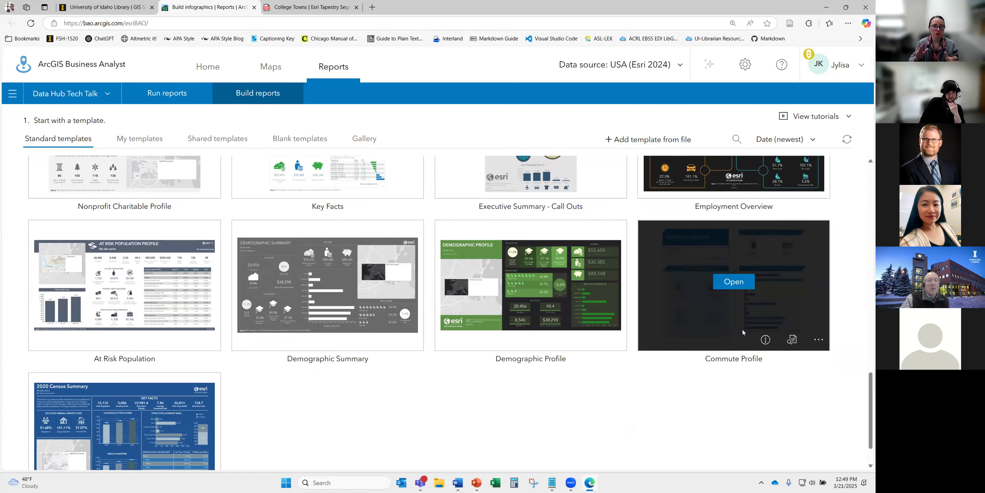
scroll(265, 284, up, 14)
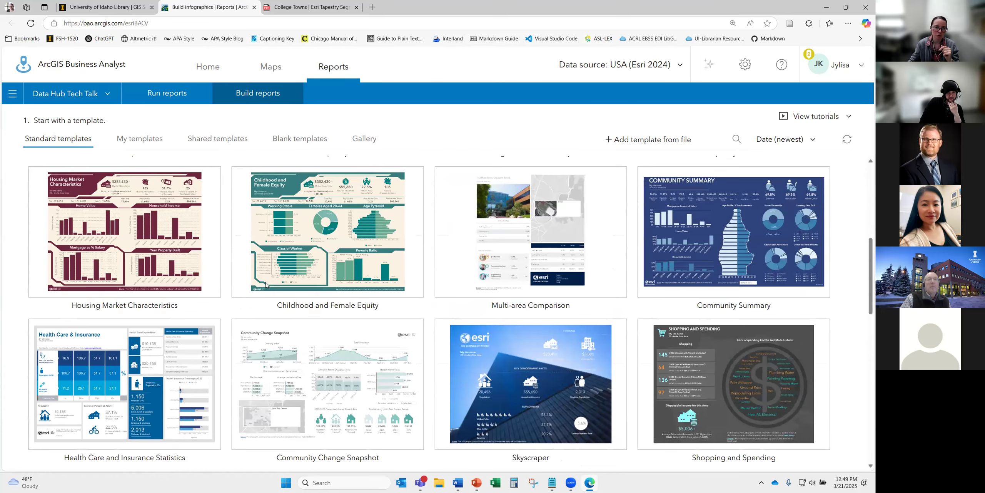
scroll(265, 285, up, 5)
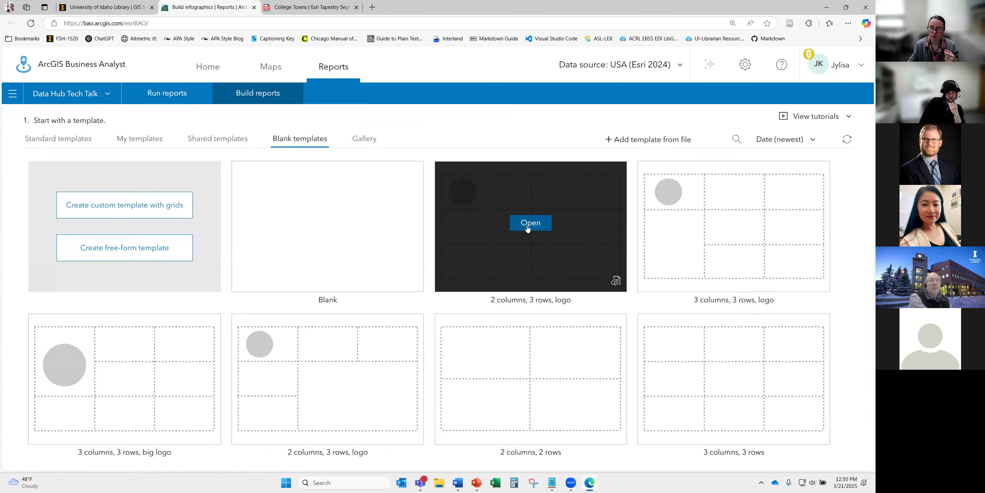
- Open the '2 columns, 3 rows, logo' blank template and add content to its top-right panel
click(530, 223)
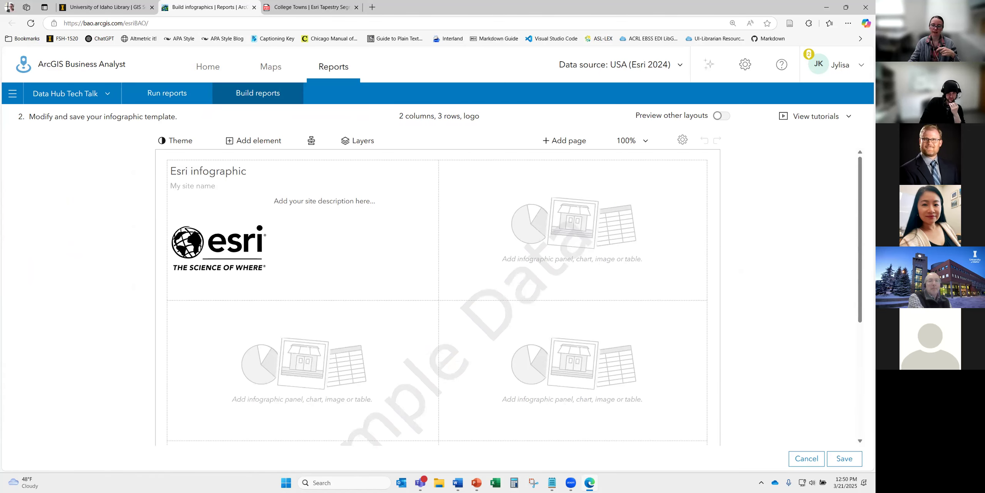
scroll(802, 291, down, 1)
scroll(585, 229, up, 1)
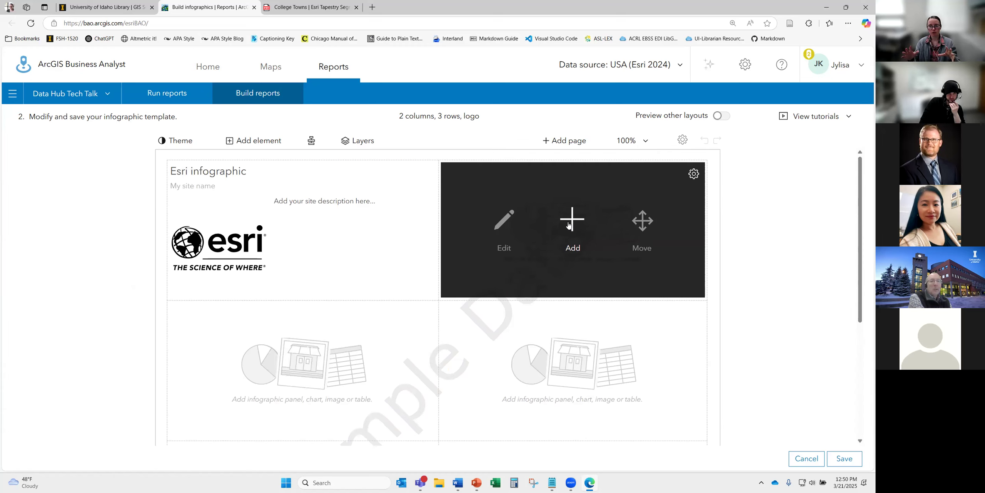
click(569, 226)
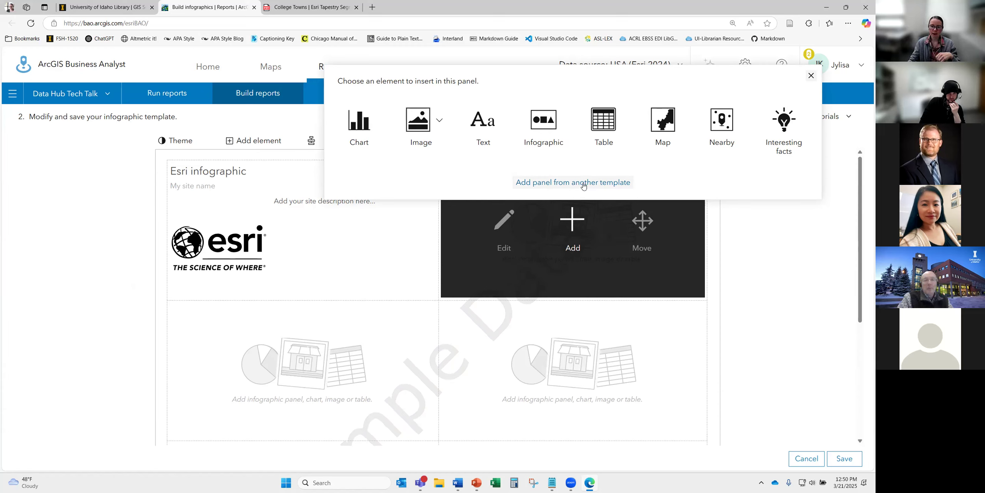
- Choose Chart for the panel and open the Psychographics variable category on page 2
click(358, 131)
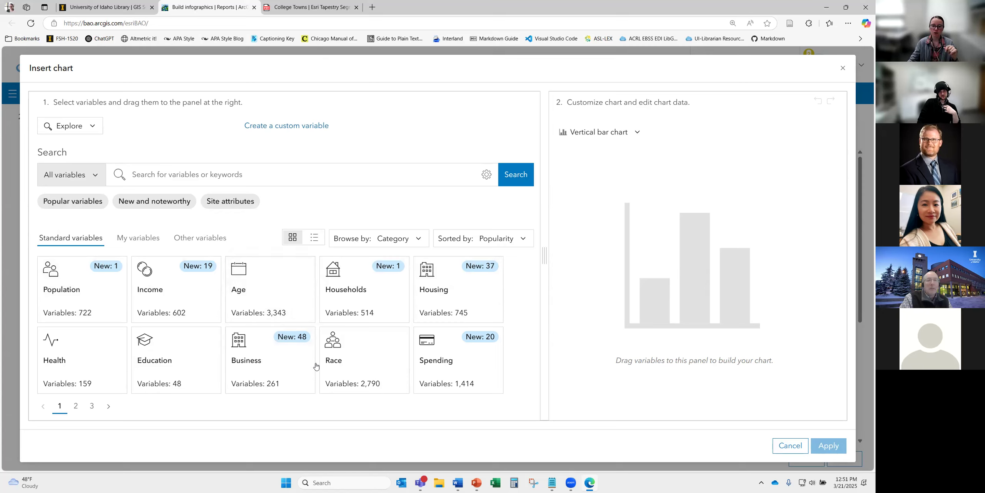
click(78, 408)
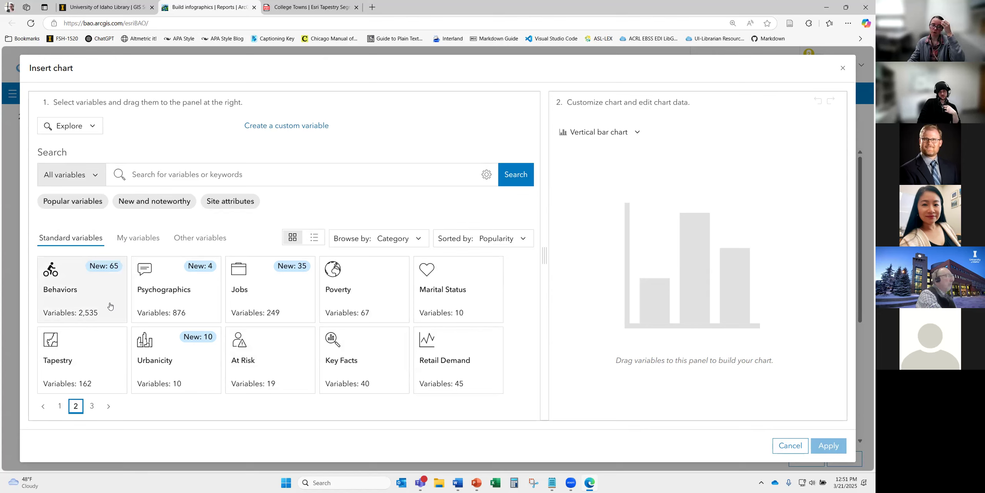
click(177, 304)
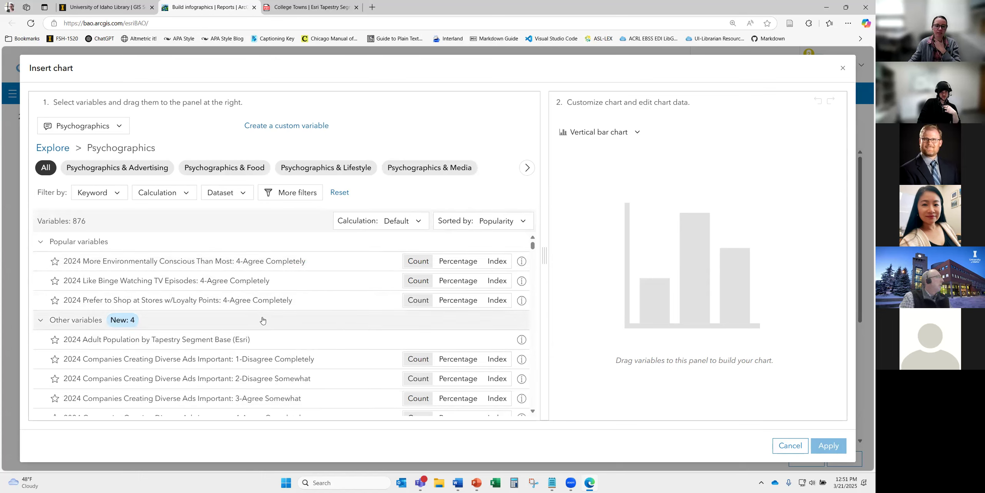
scroll(327, 360, down, 1)
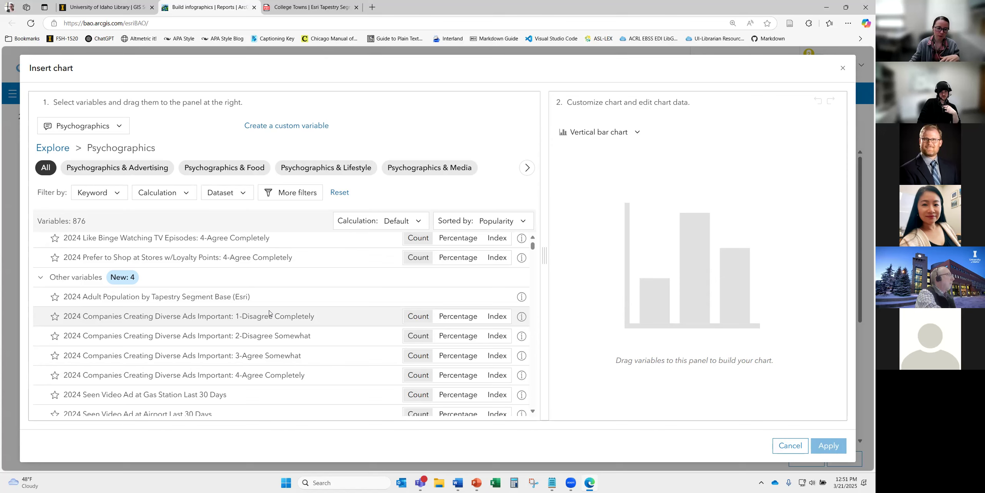
scroll(269, 313, down, 3)
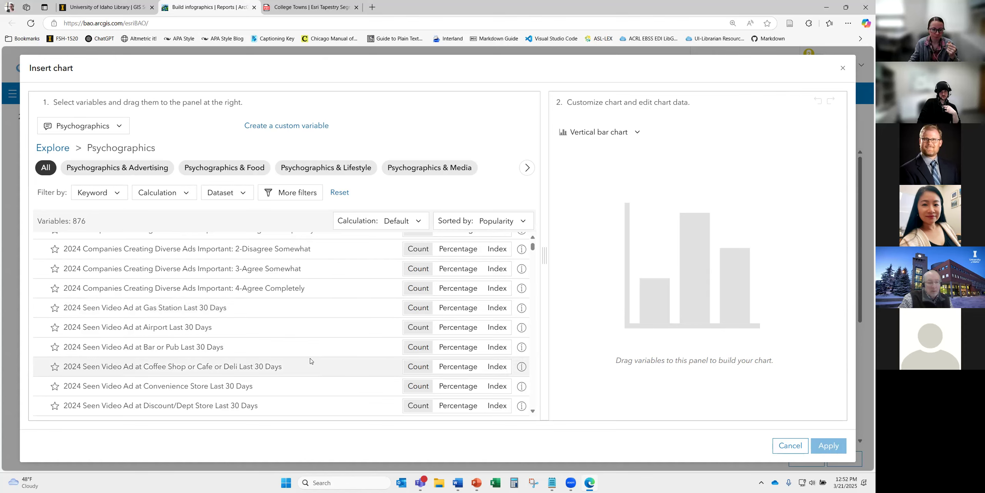
scroll(311, 361, up, 1)
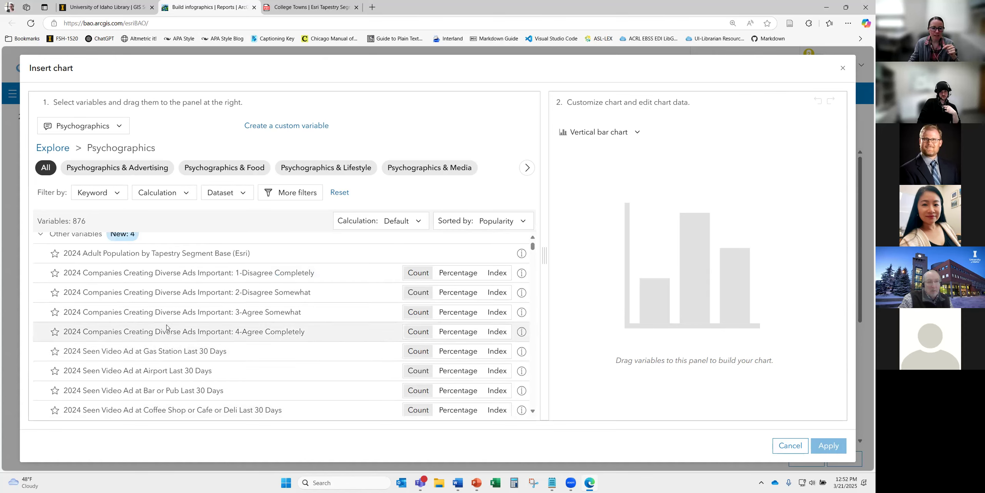
click(523, 273)
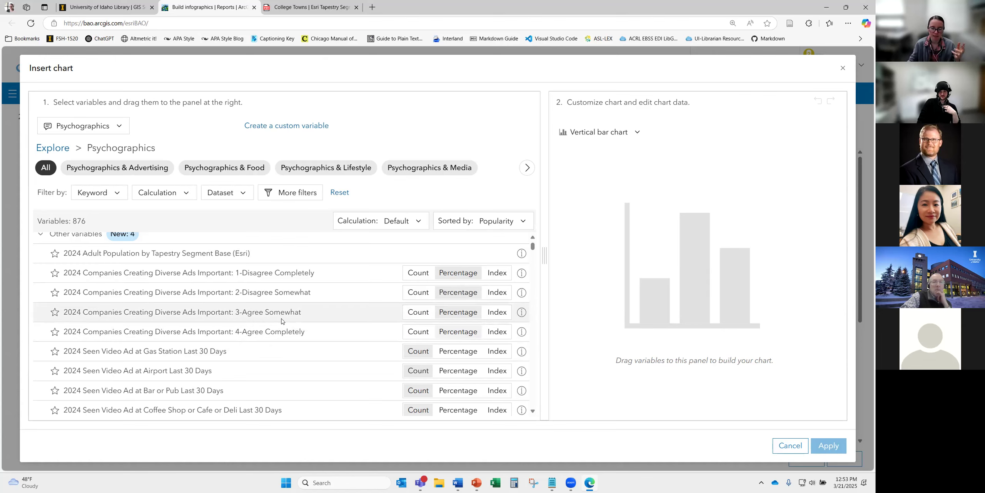
- Chart the four Diverse Ads Important responses, 1-Disagree Completely to 4-Agree Completely, as appended bars and apply
drag(375, 276, 612, 272)
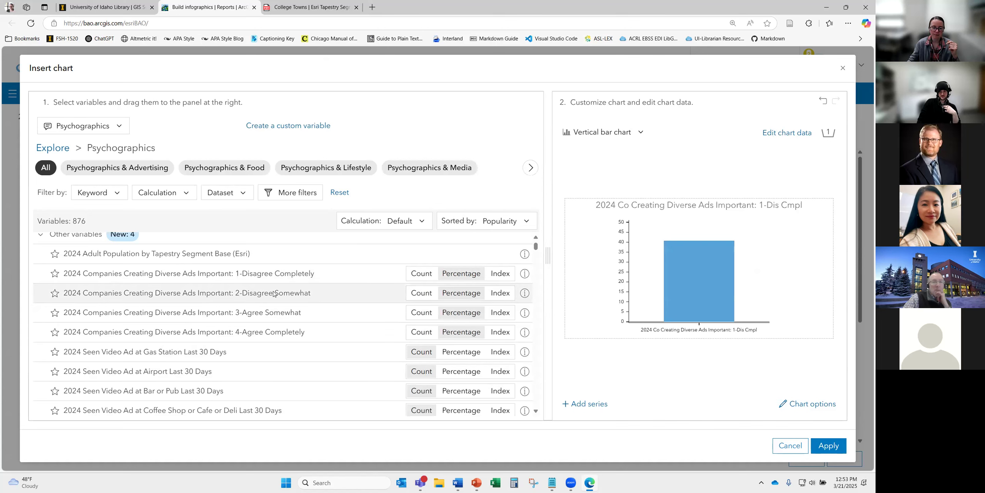
drag(228, 295, 621, 267)
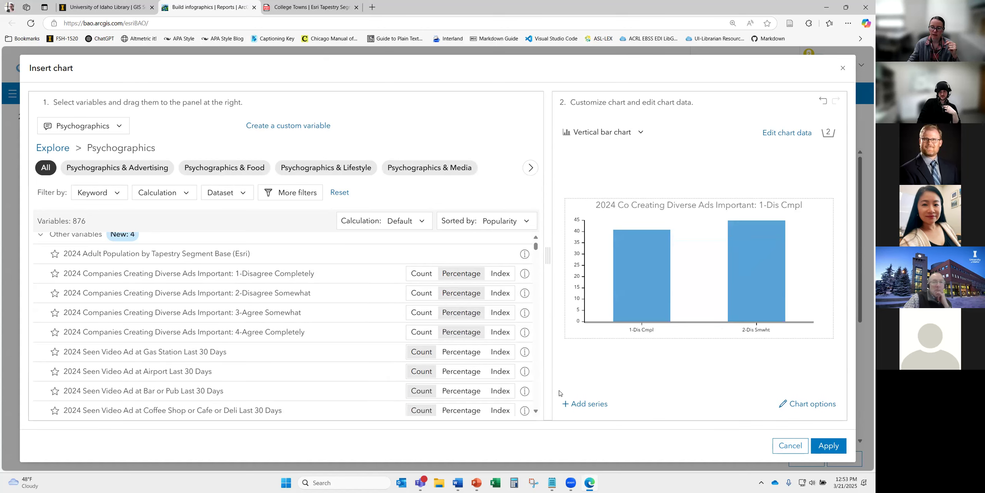
drag(262, 312, 774, 297)
click(600, 265)
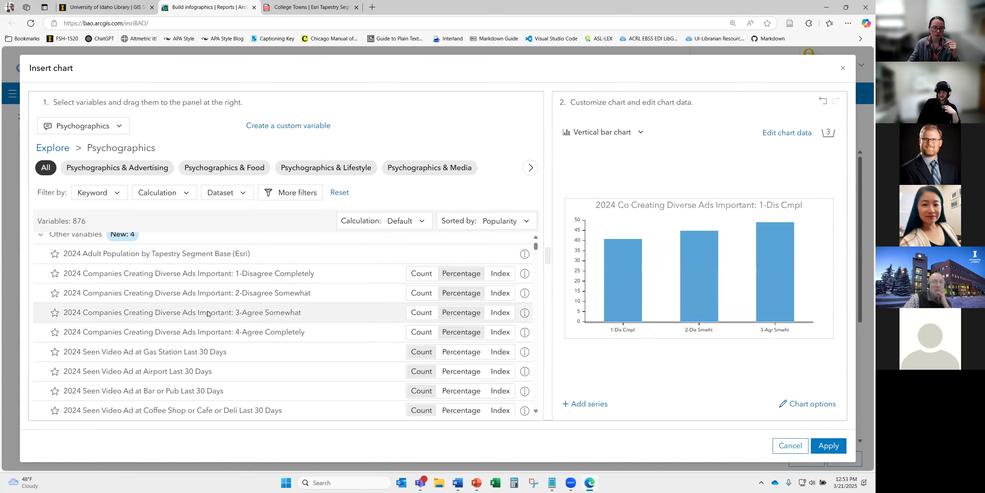
drag(215, 332, 826, 296)
click(618, 274)
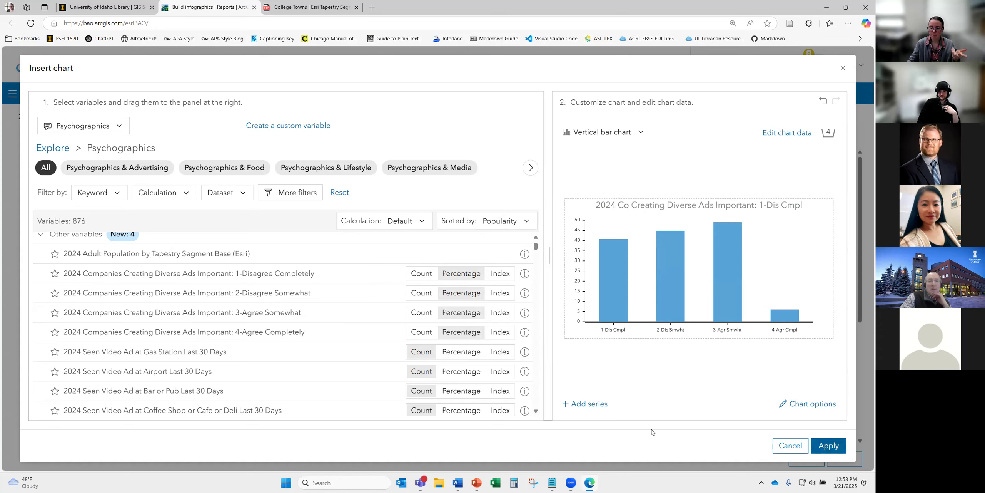
click(828, 448)
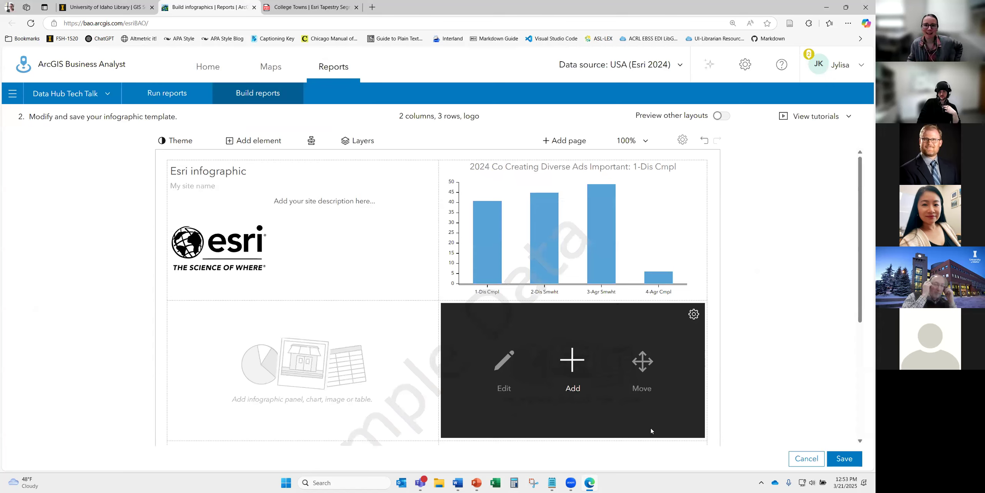
- Browse the ready-made infographic panels for an empty cell, then close the gallery without adding one
mouse_move(545, 203)
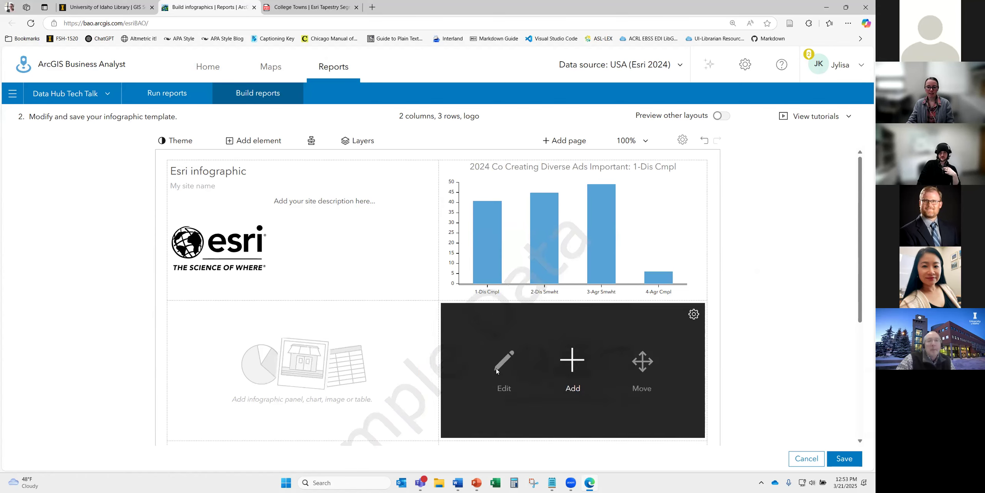
click(302, 362)
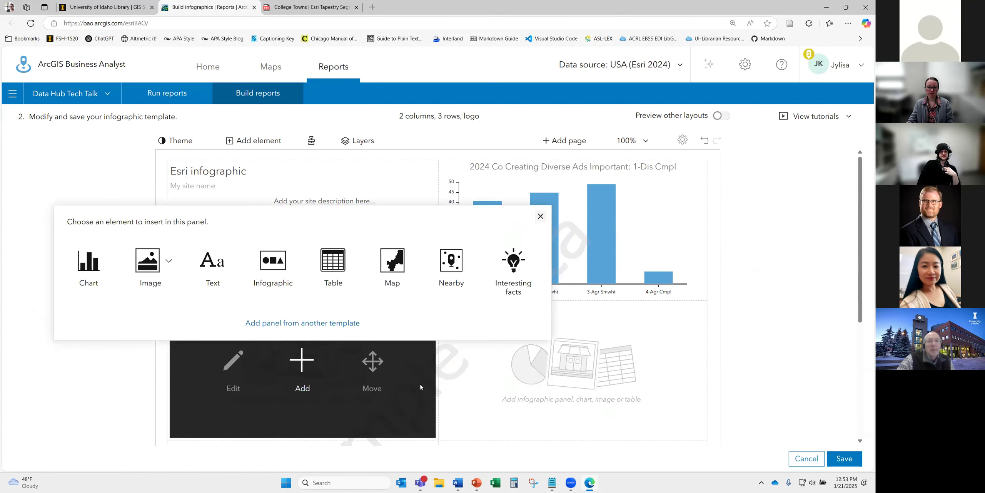
click(272, 267)
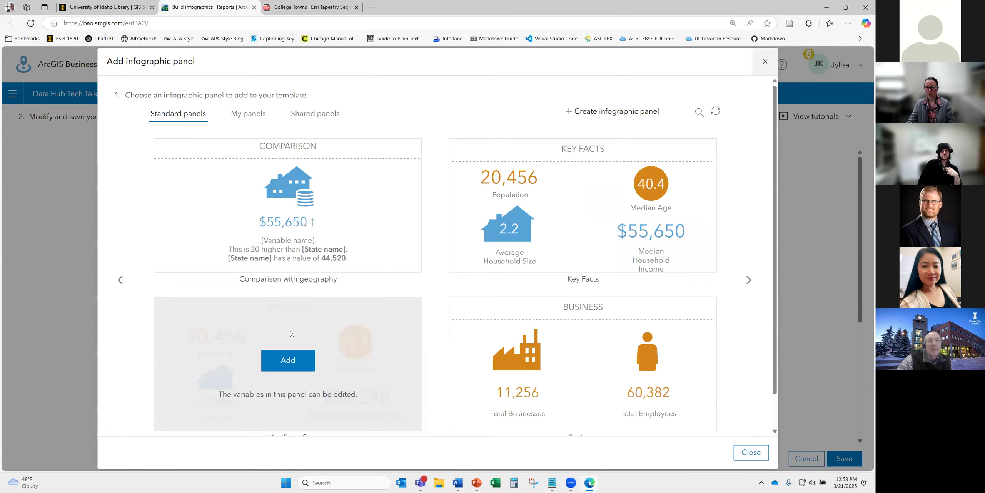
mouse_move(315, 258)
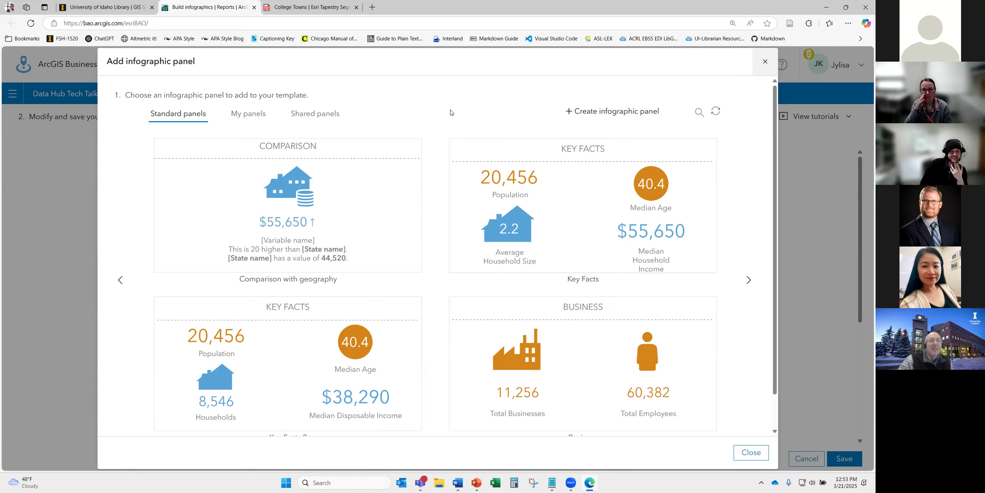
click(765, 64)
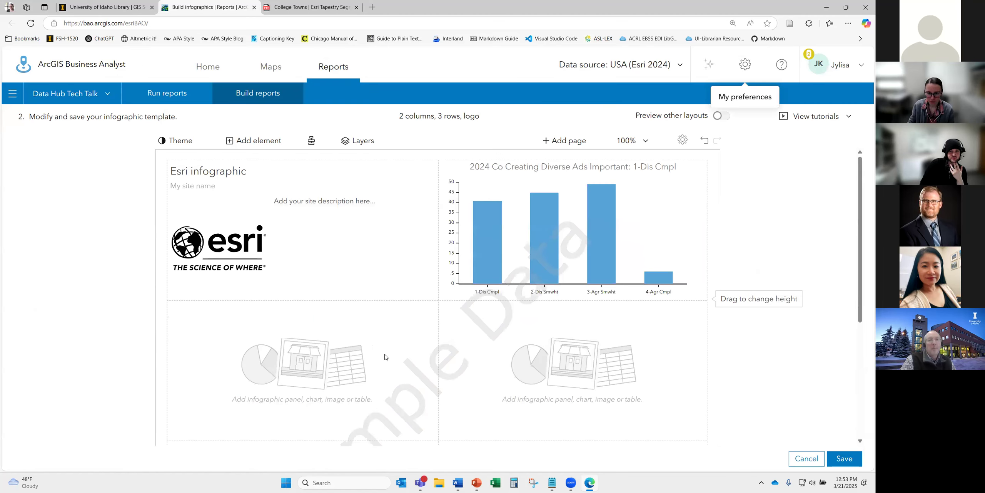
- Start inserting a chart into the lower-left empty panel
mouse_move(308, 366)
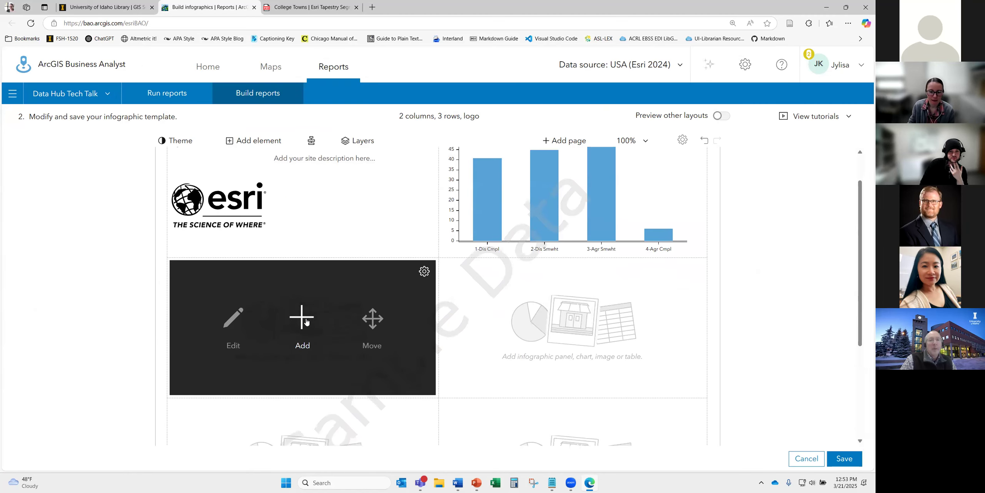
click(304, 321)
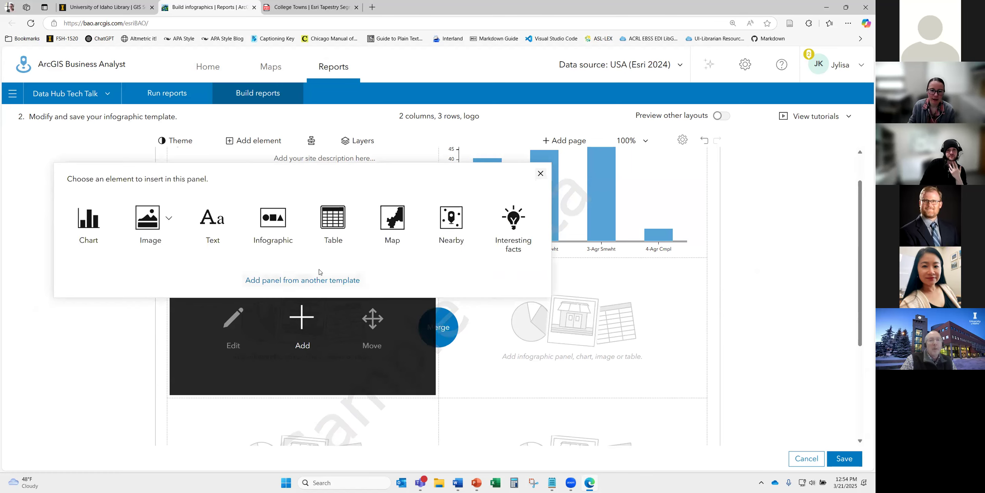
click(88, 221)
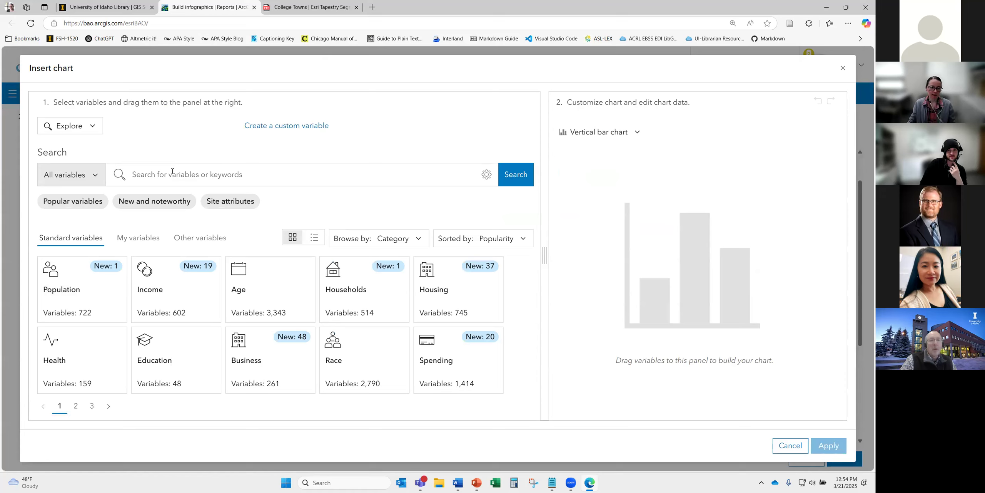
- Search variables for 'diverse ads', review the 79 results, then cancel the chart builder
click(259, 173)
text(diverse ads)
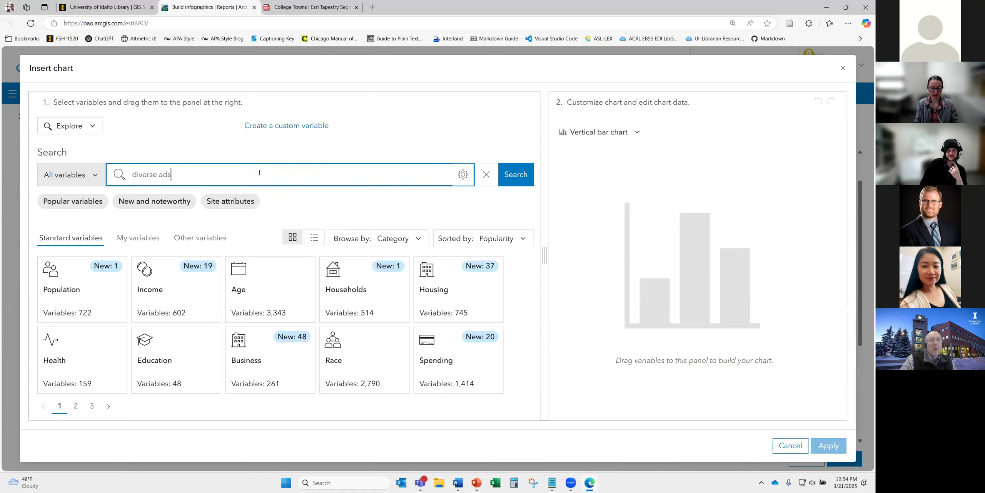
key(Return)
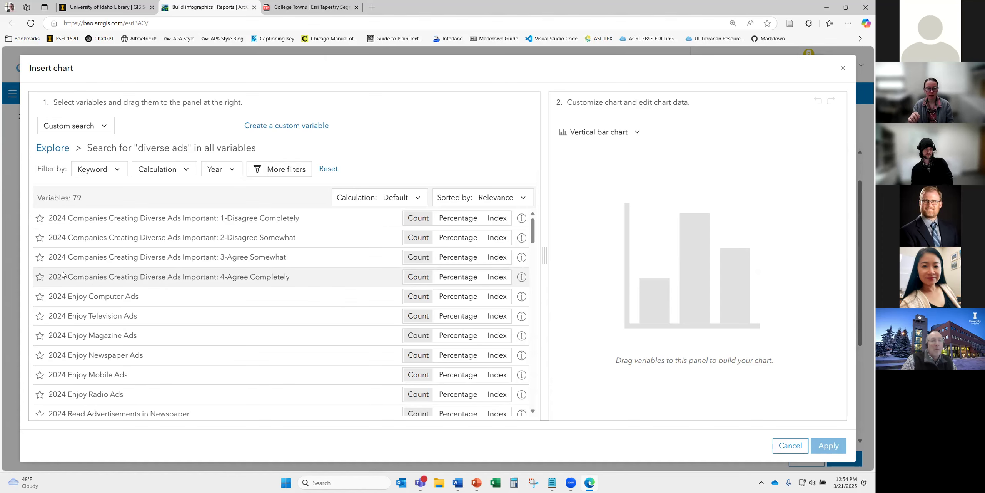
scroll(89, 307, down, 5)
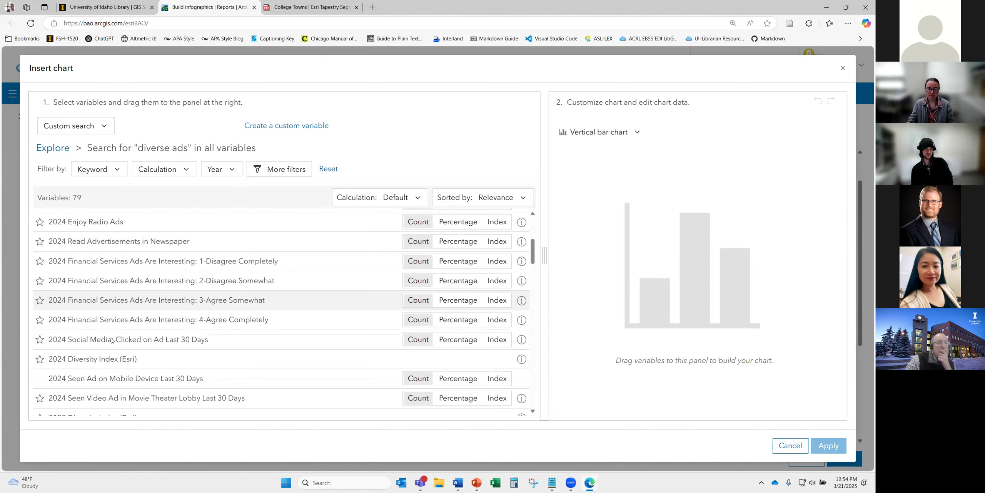
scroll(111, 340, down, 3)
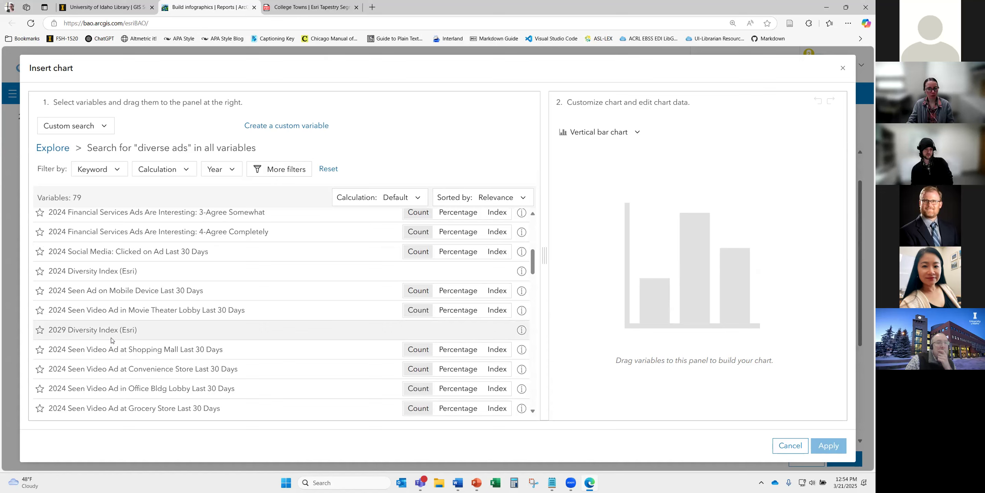
scroll(112, 340, up, 10)
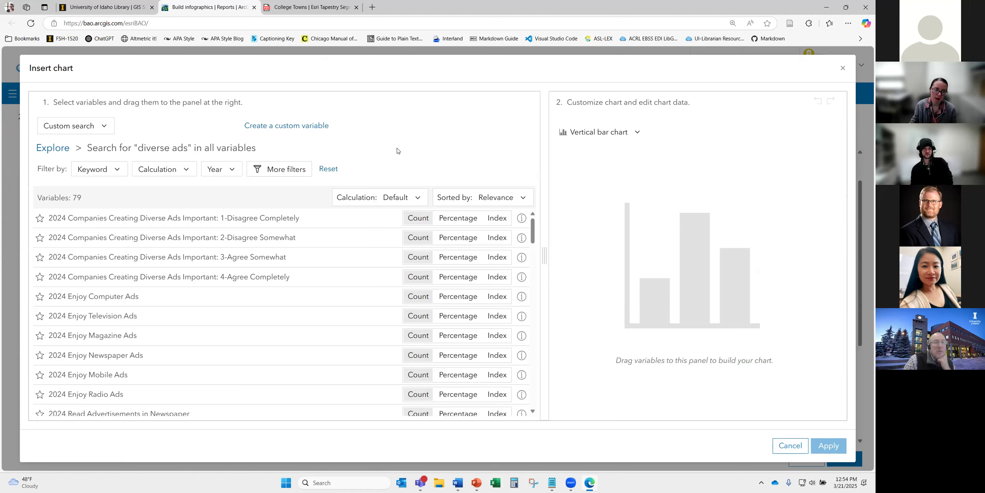
click(791, 445)
- Open the infographic panel gallery for the empty cell and start creating a new panel
mouse_move(313, 341)
click(309, 323)
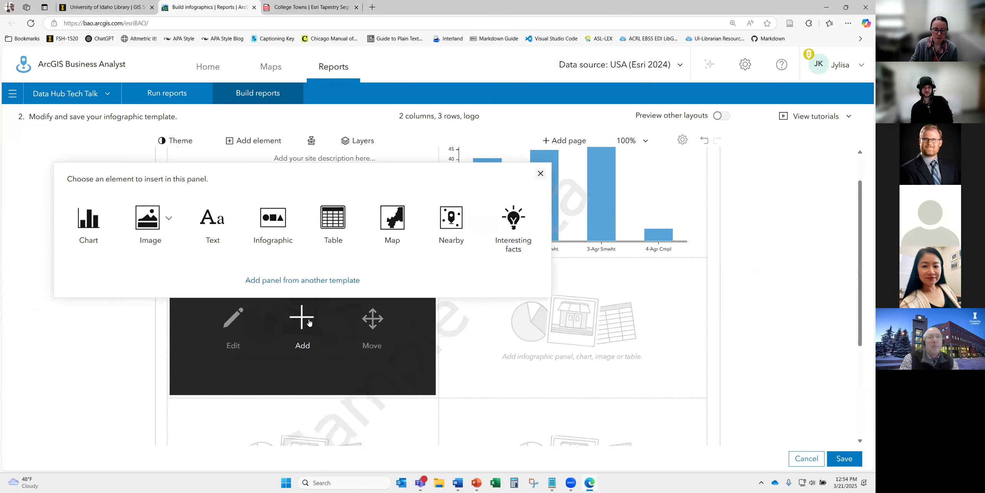
click(288, 223)
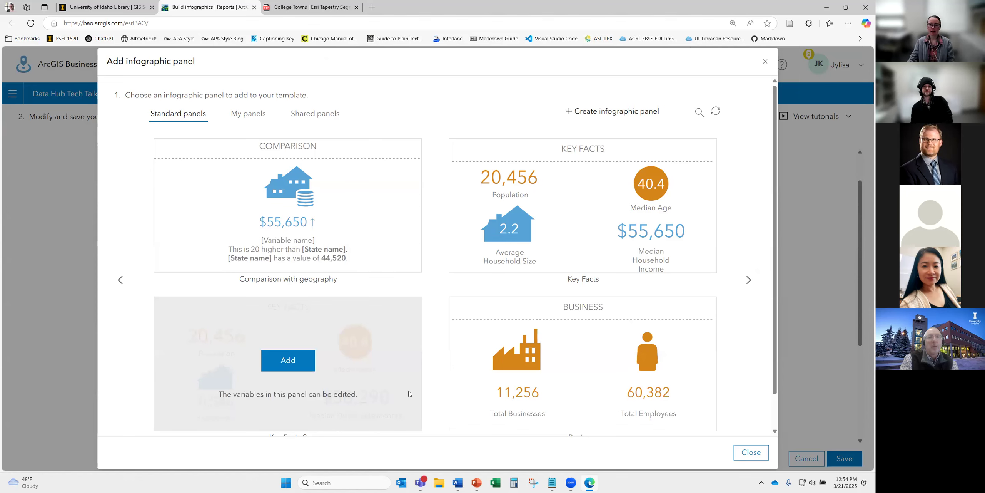
mouse_move(592, 376)
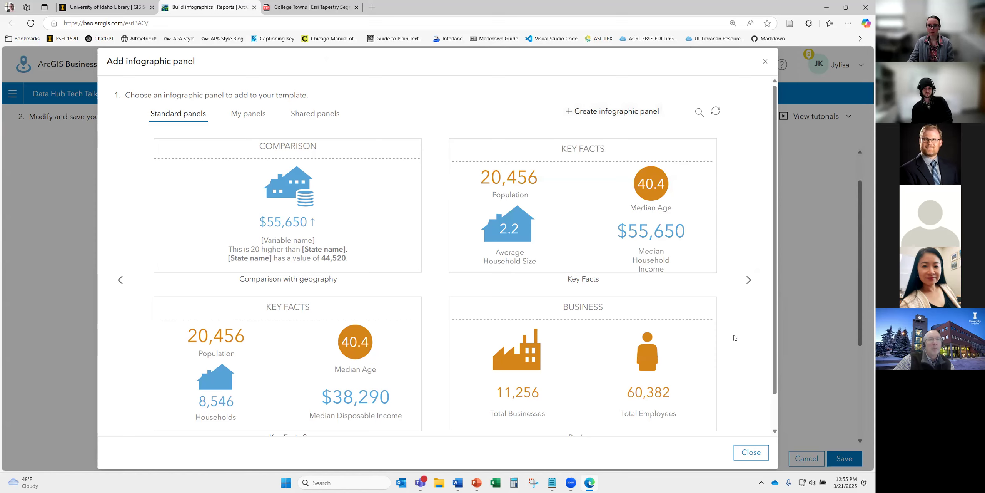
scroll(735, 337, down, 1)
scroll(723, 301, up, 1)
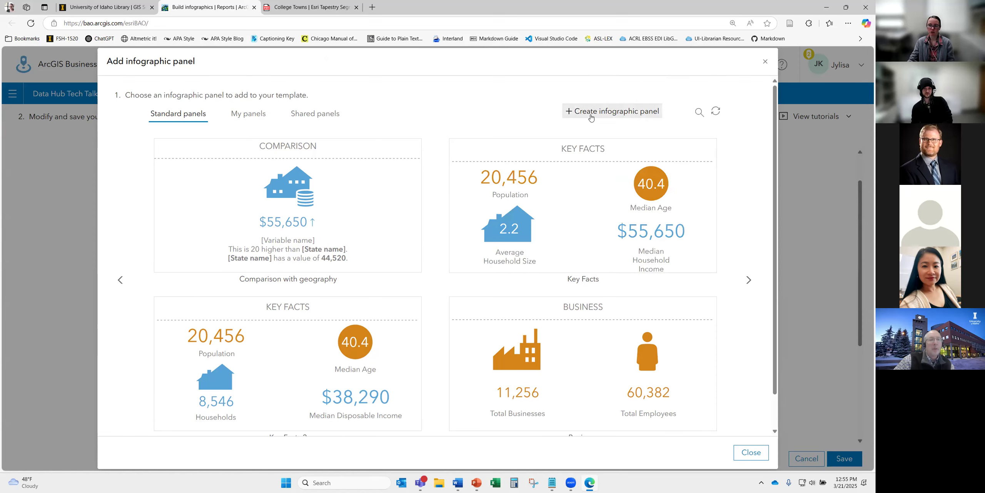
click(593, 111)
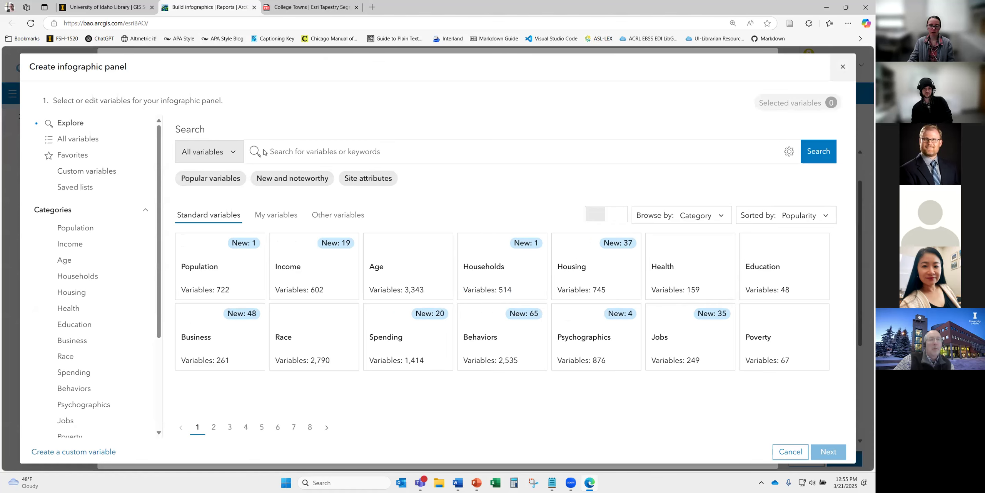
- Search 'ads' and add the 2024 Enjoy Computer, Television and Mobile Ads index values to the panel
click(308, 152)
text(ads)
key(Return)
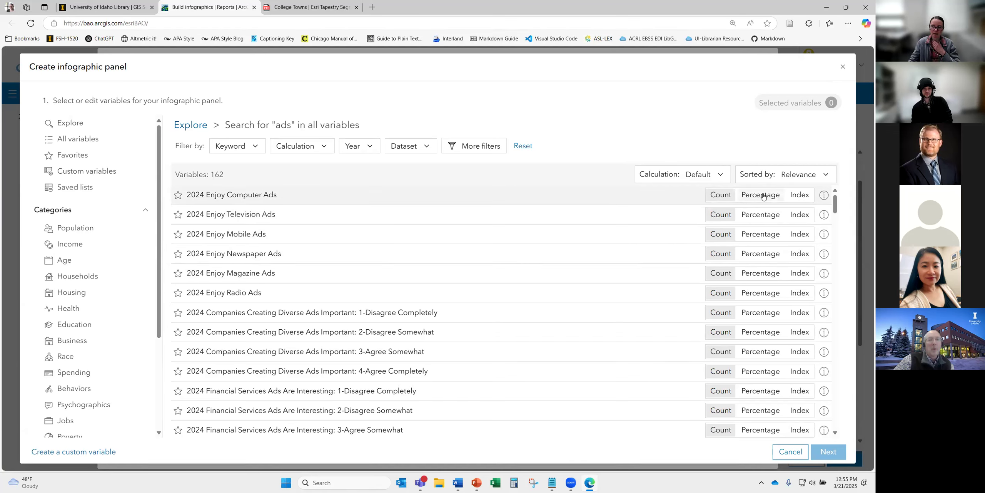
click(802, 218)
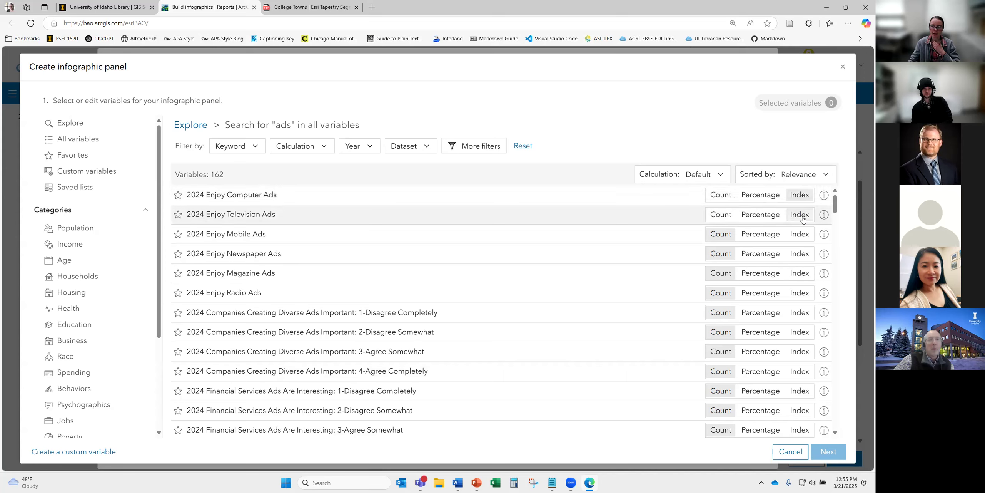
click(802, 235)
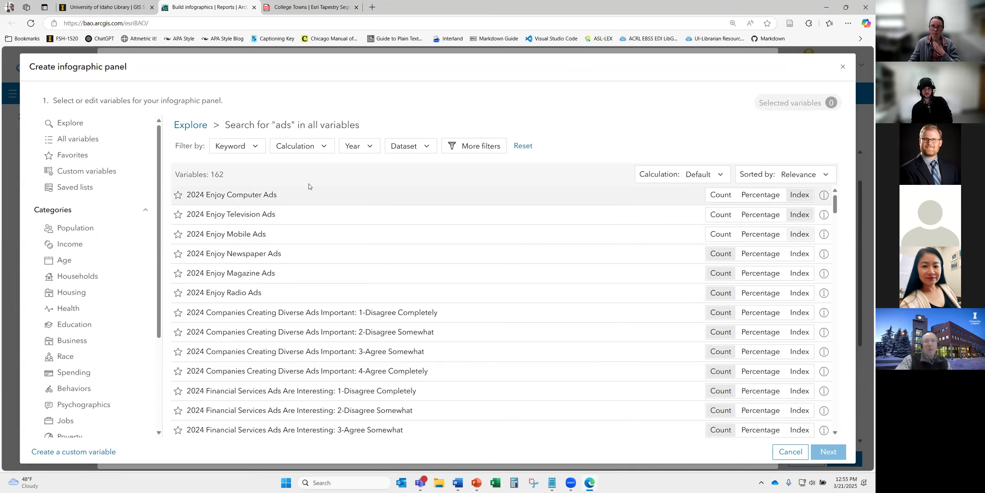
click(248, 197)
click(234, 215)
click(235, 234)
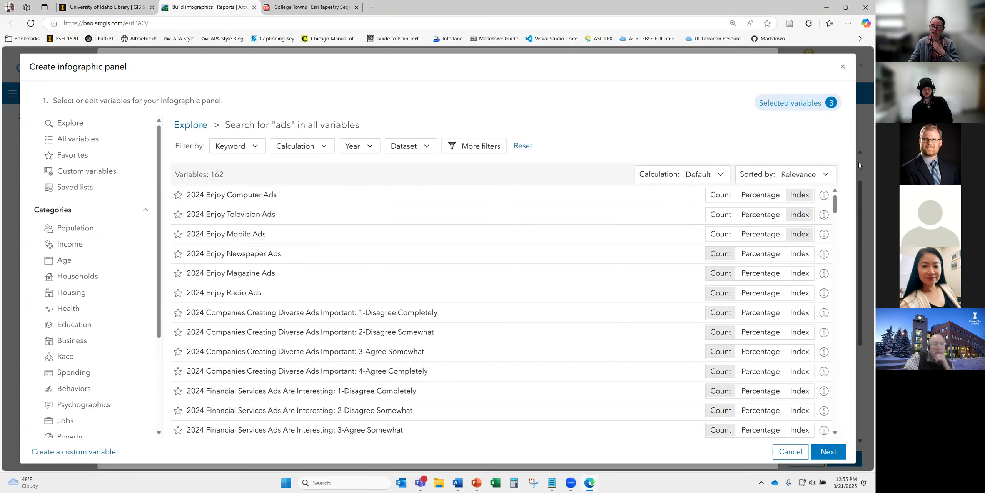
click(795, 108)
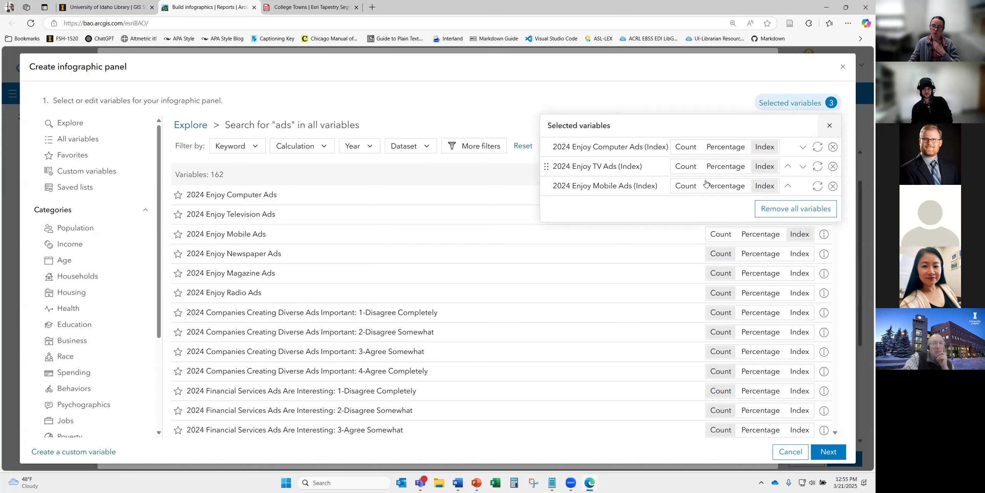
click(828, 451)
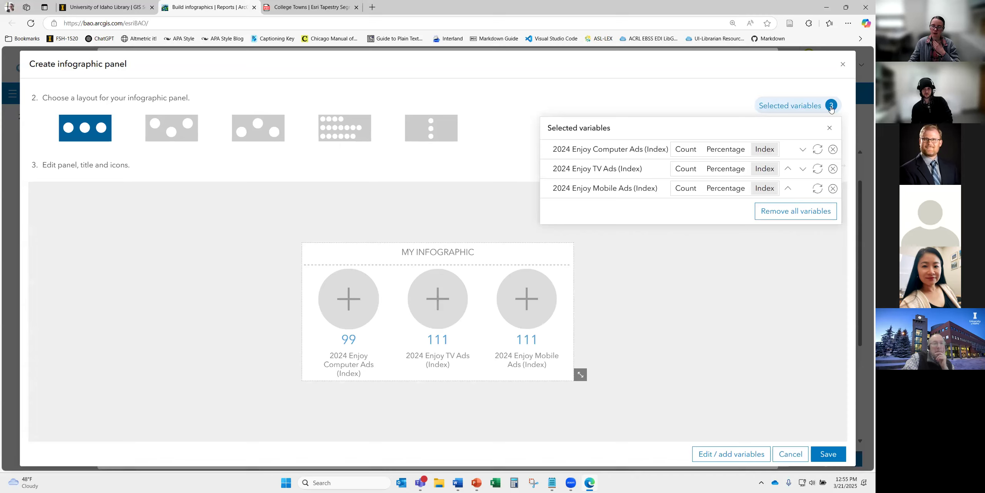
- Save the ads index panel as 'Advertising format' and add it beneath the Esri logo
click(829, 128)
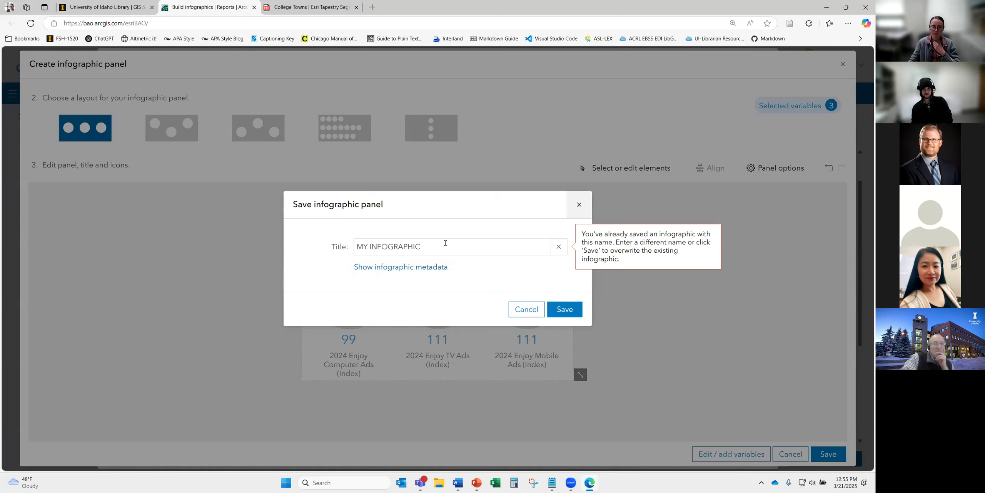
triple_click(445, 243)
text(Advertising format panel)
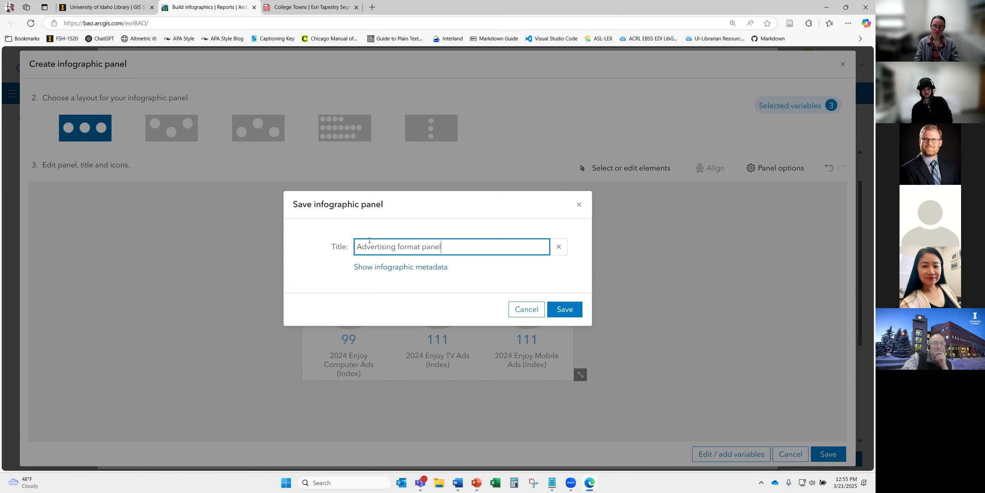
click(566, 308)
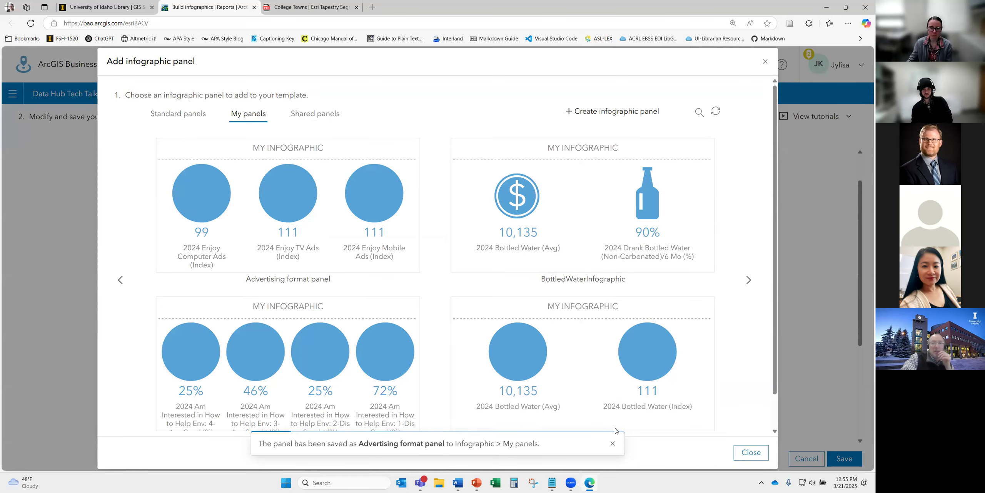
click(289, 203)
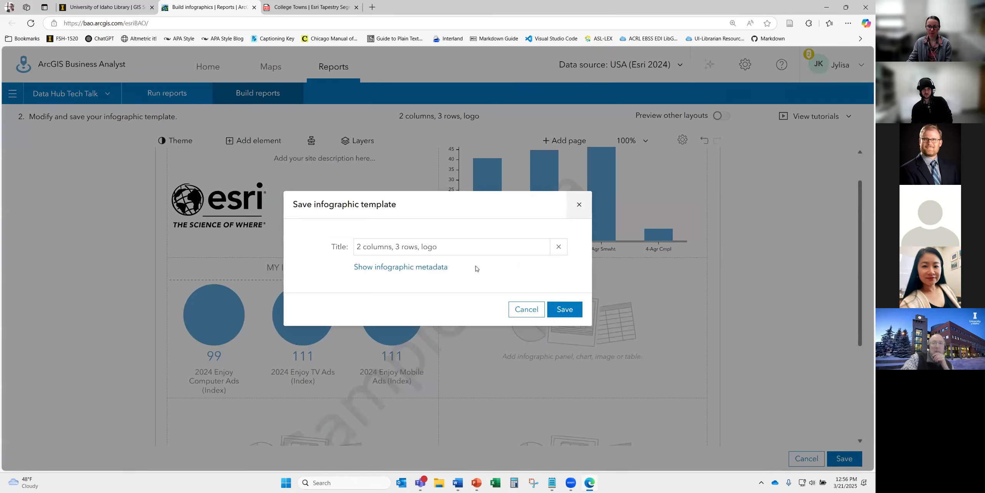
- Retitle the template 'Data Hub Tech Talk Infographic', correcting the spelling of Infographic, and save it
drag(441, 248, 355, 251)
text(Data Hub Tech Talk Inforgraphic)
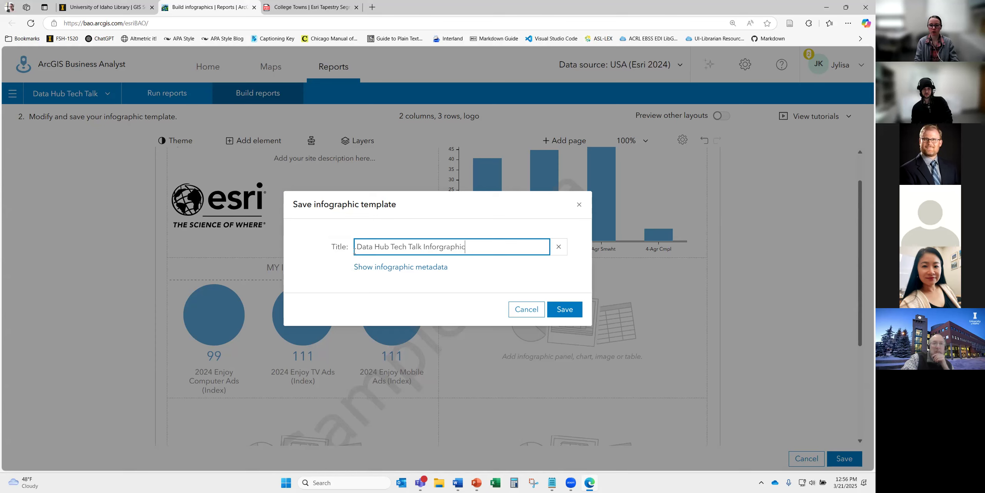
right_click(436, 252)
click(451, 265)
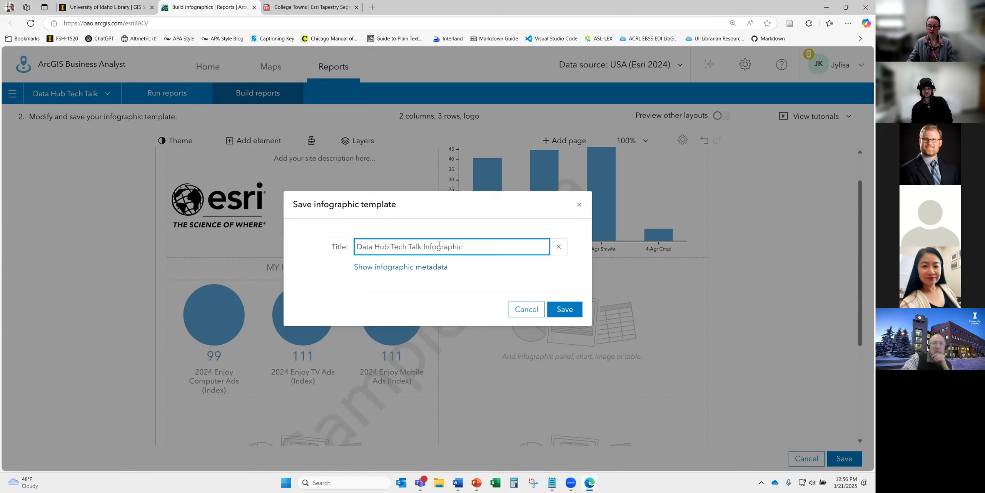
click(564, 310)
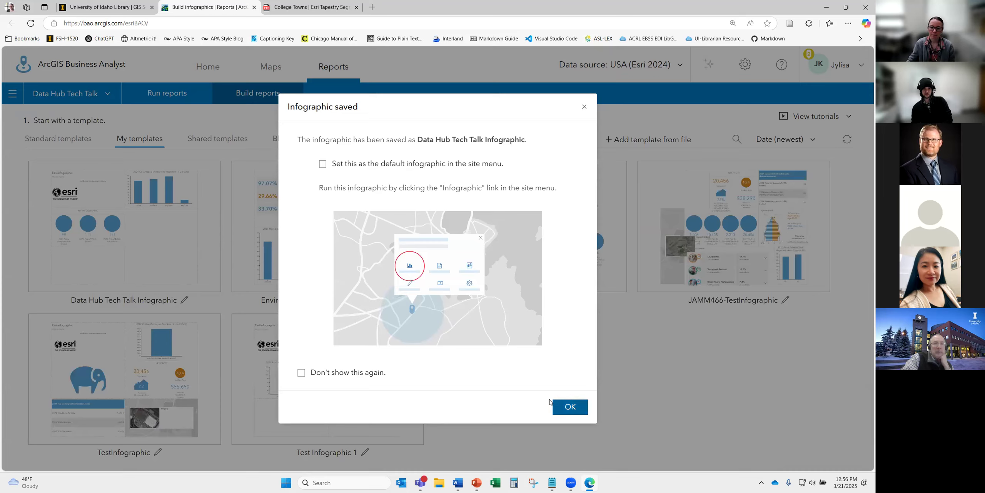
click(570, 407)
- Run Data Hub Tech Talk Infographic from My infographics for the University of Idaho Library site
click(270, 66)
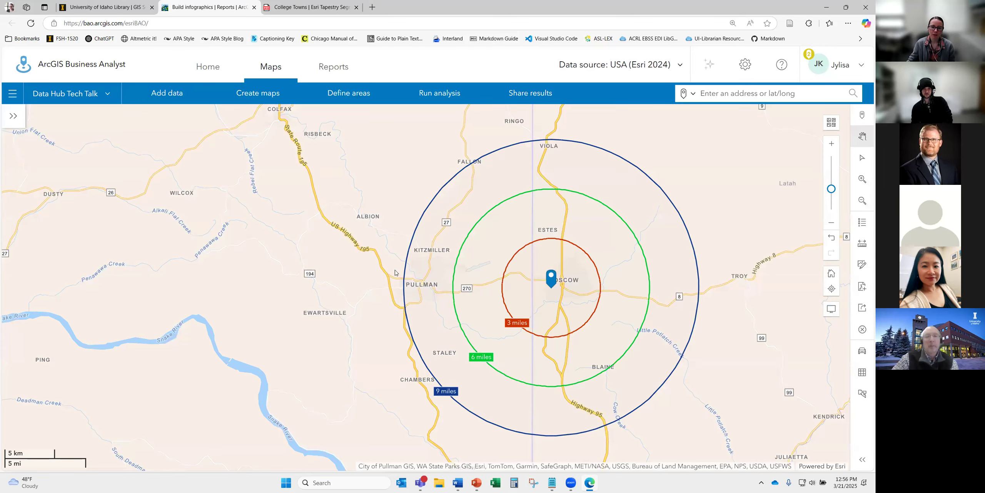
click(552, 278)
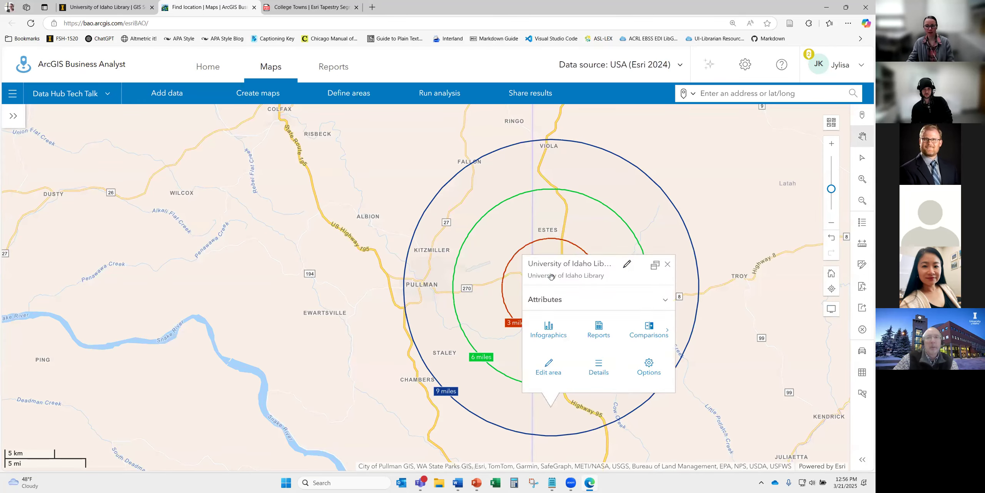
click(555, 192)
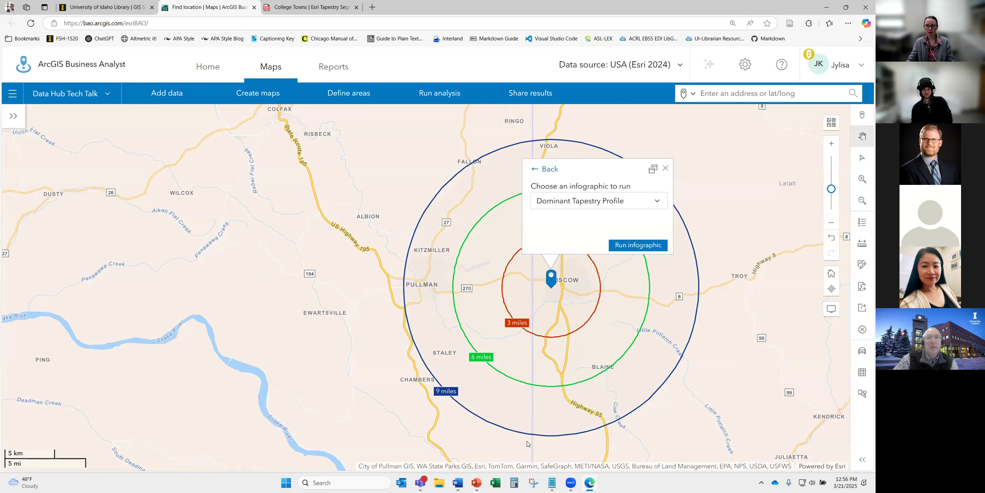
click(592, 209)
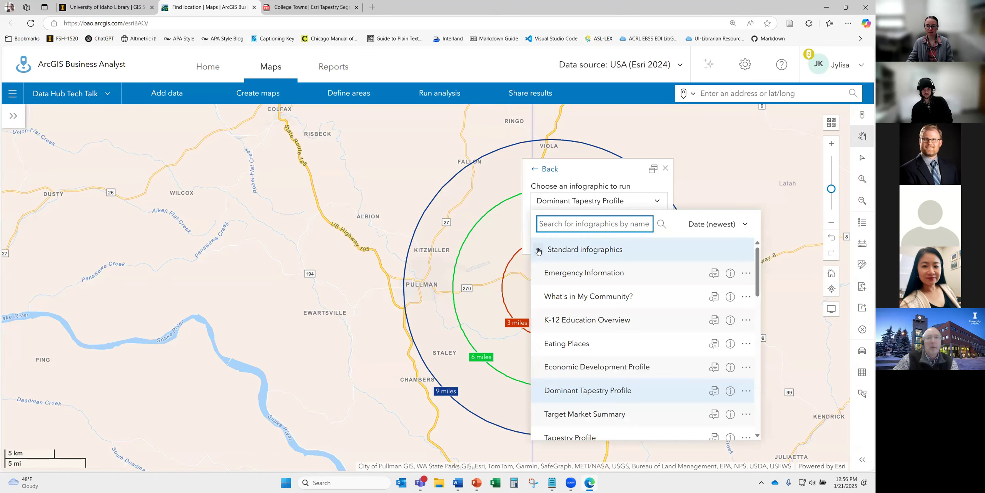
click(562, 250)
click(570, 277)
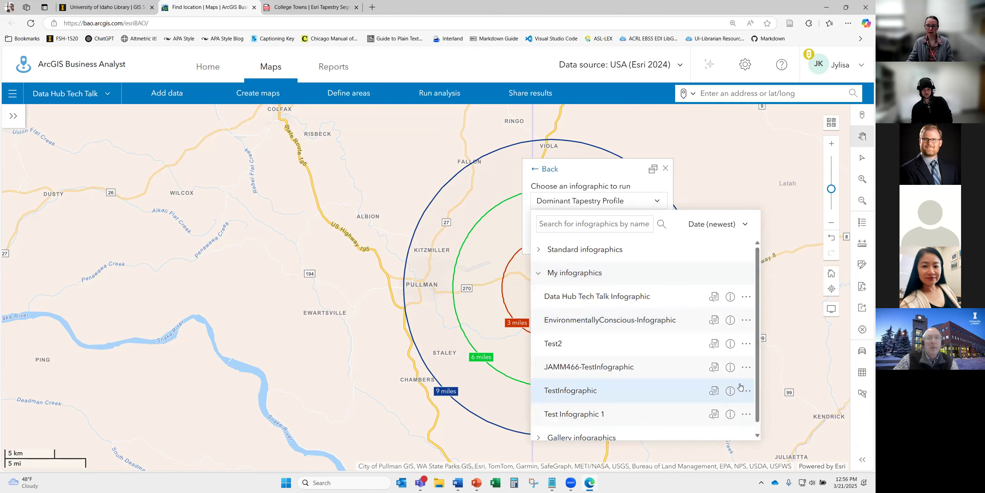
click(601, 299)
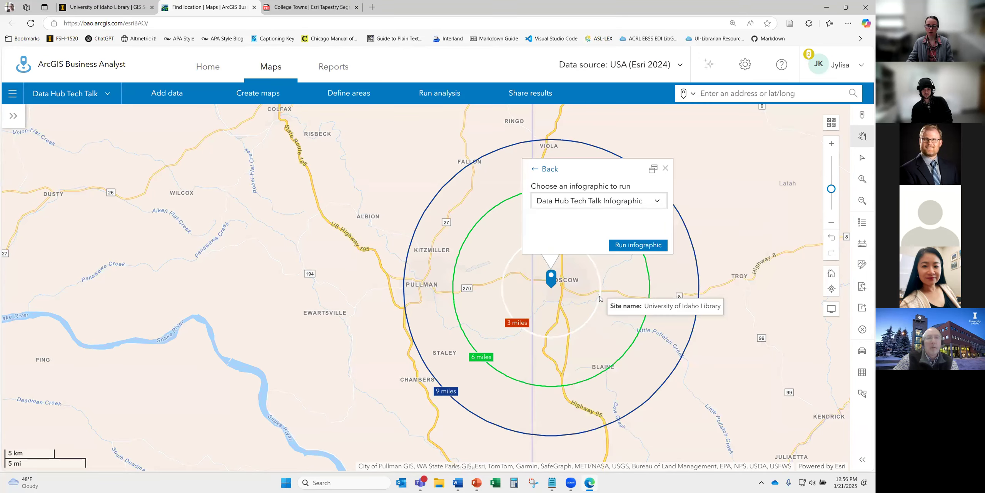
click(622, 245)
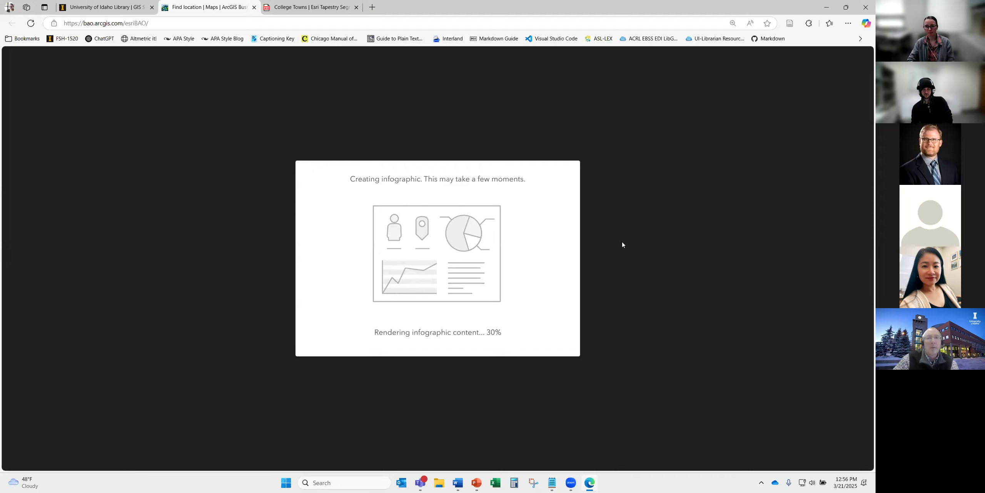
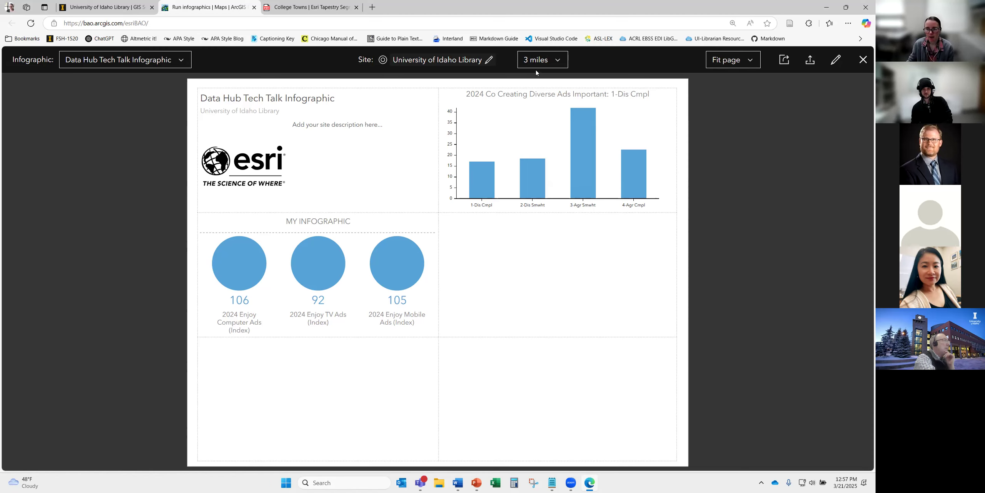
- Switch the infographic from the 3-mile to the 9-mile ring, then close the viewer
click(543, 60)
click(539, 135)
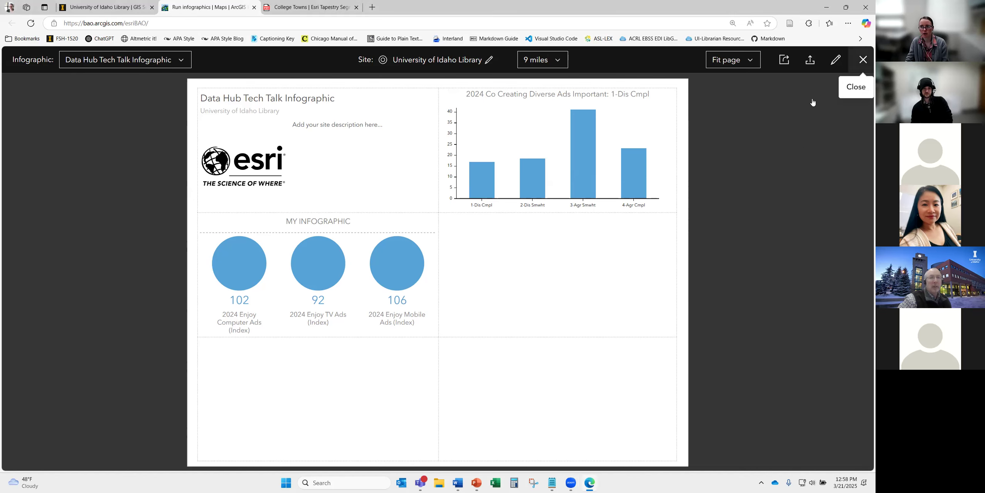
click(864, 61)
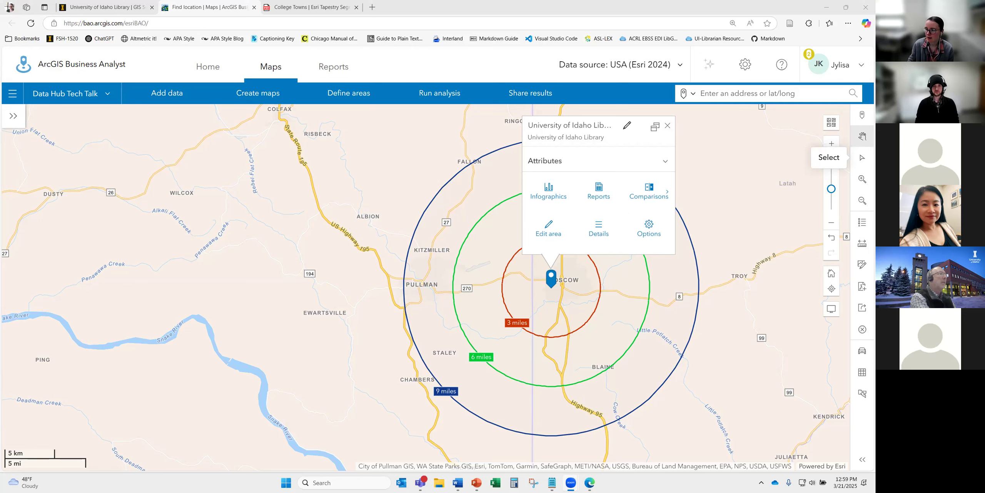
- Close the University of Idaho Library pop-up
click(668, 126)
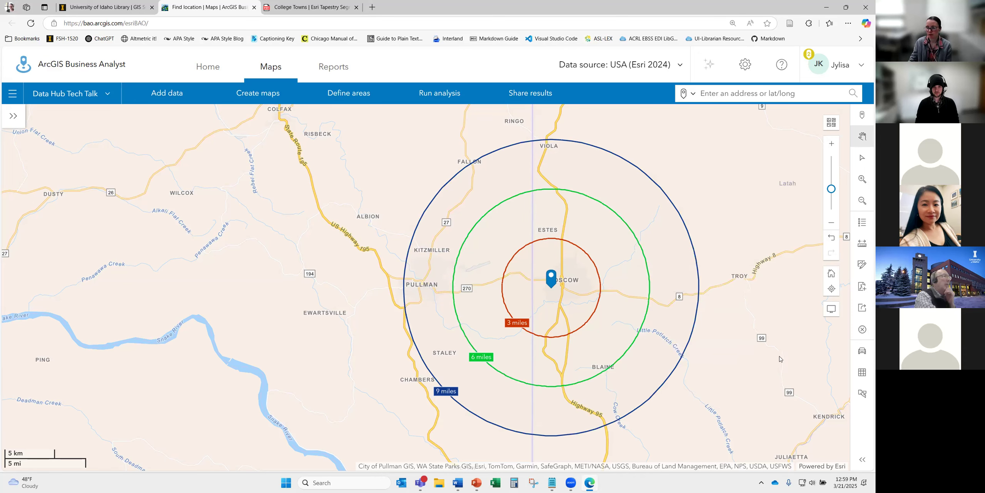
- Clear all sites from the map, removing the library site and its rings
click(862, 330)
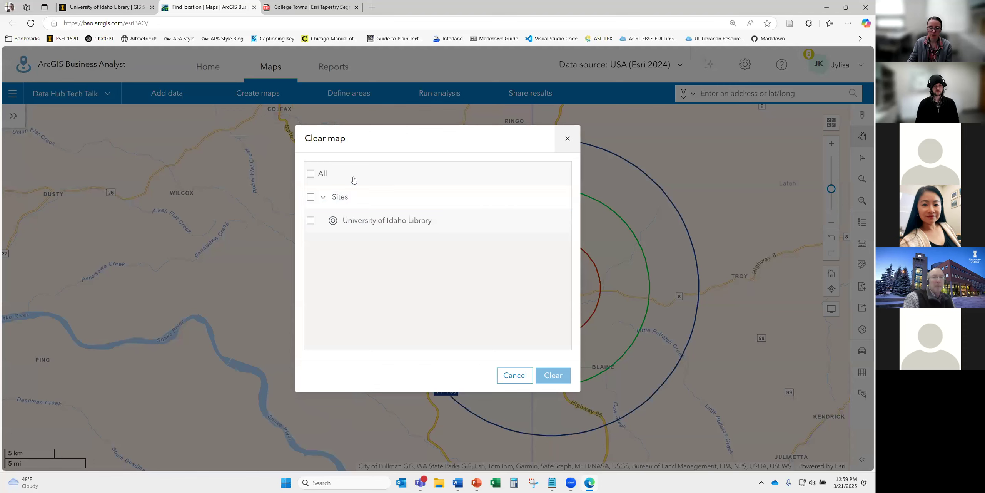
click(311, 174)
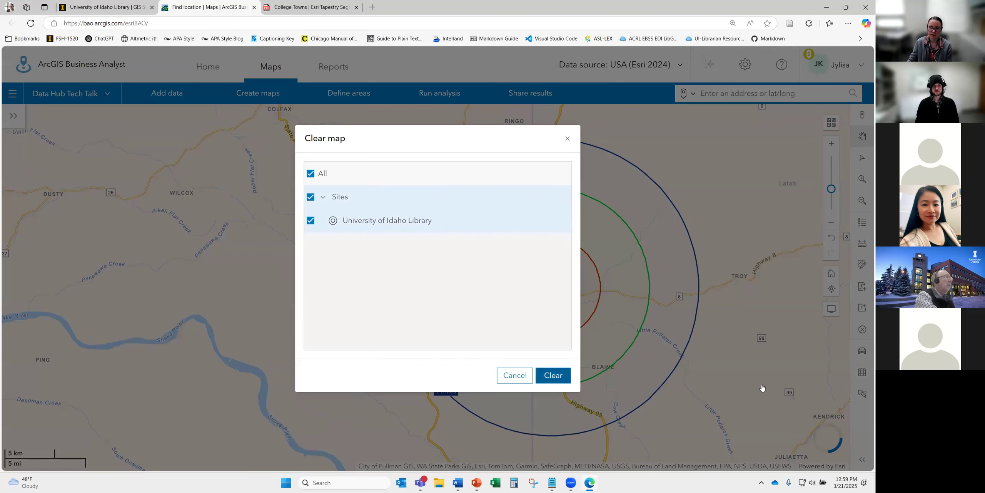
click(553, 375)
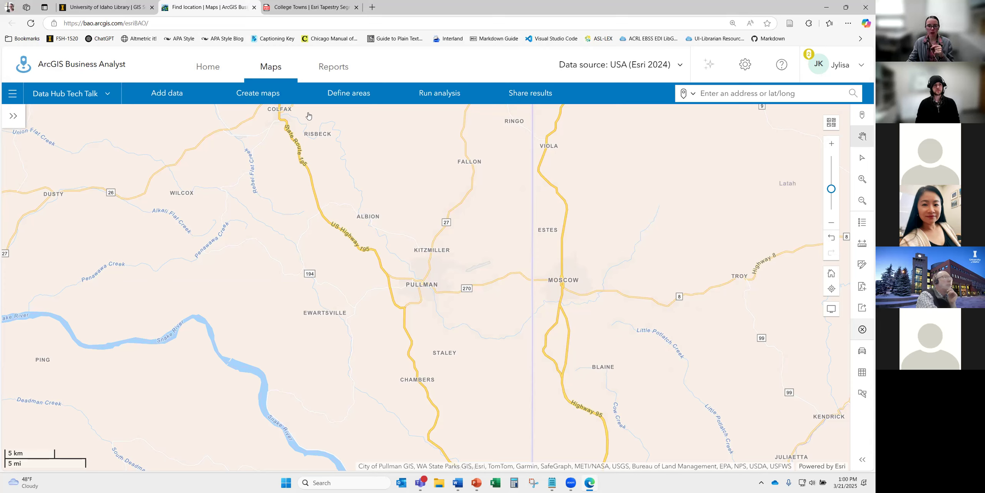
click(397, 43)
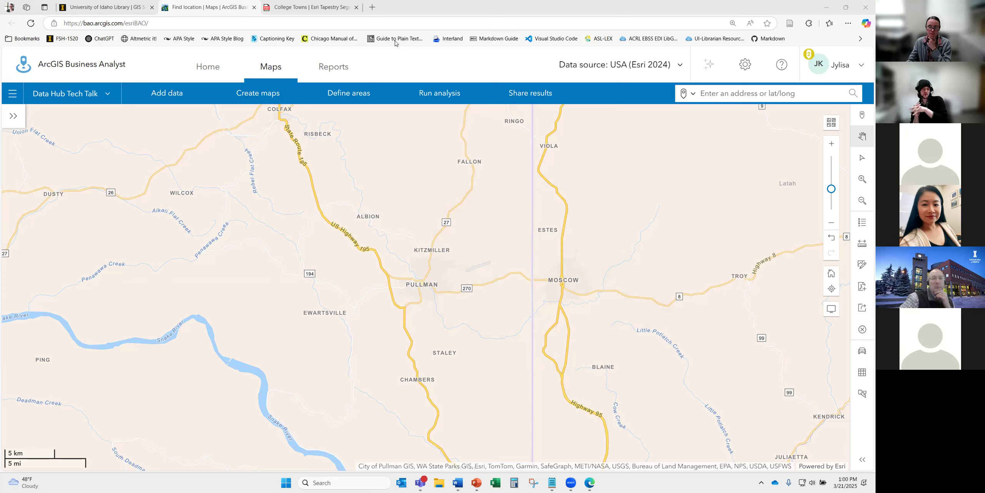
click(354, 99)
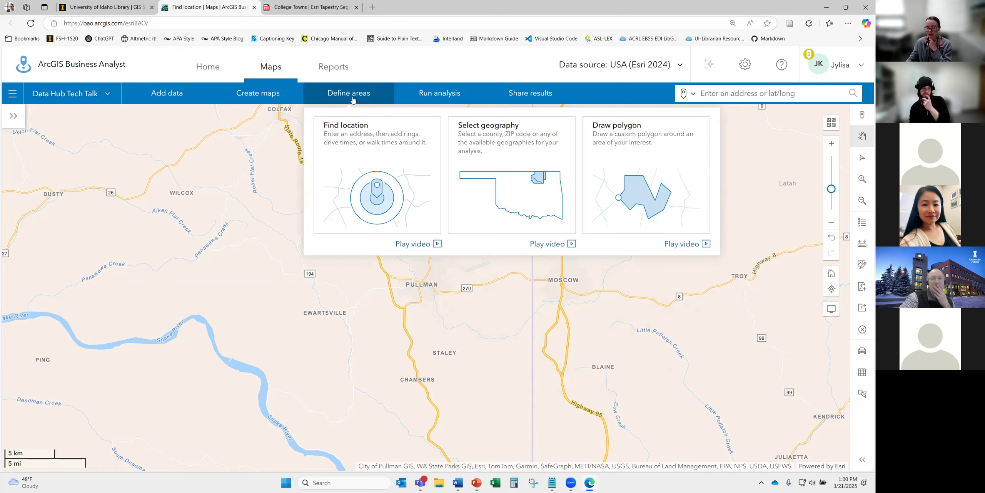
click(502, 202)
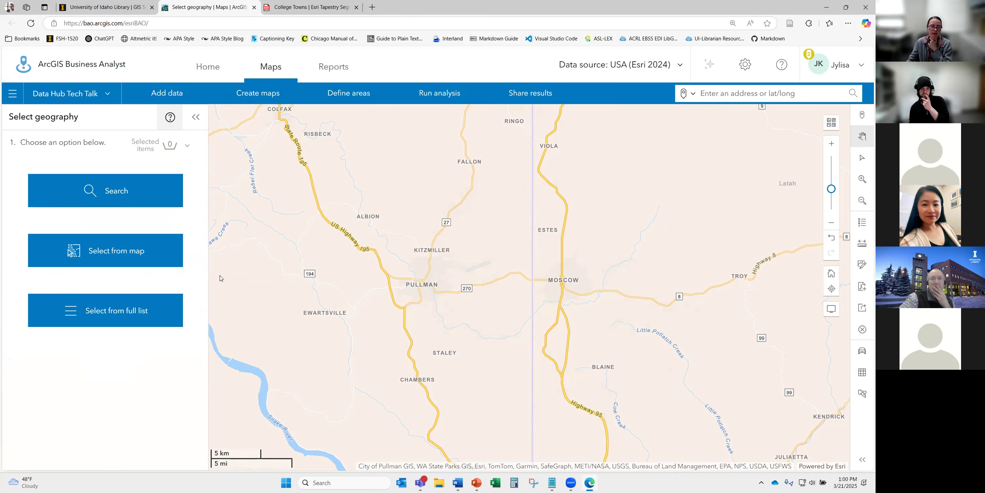
click(129, 197)
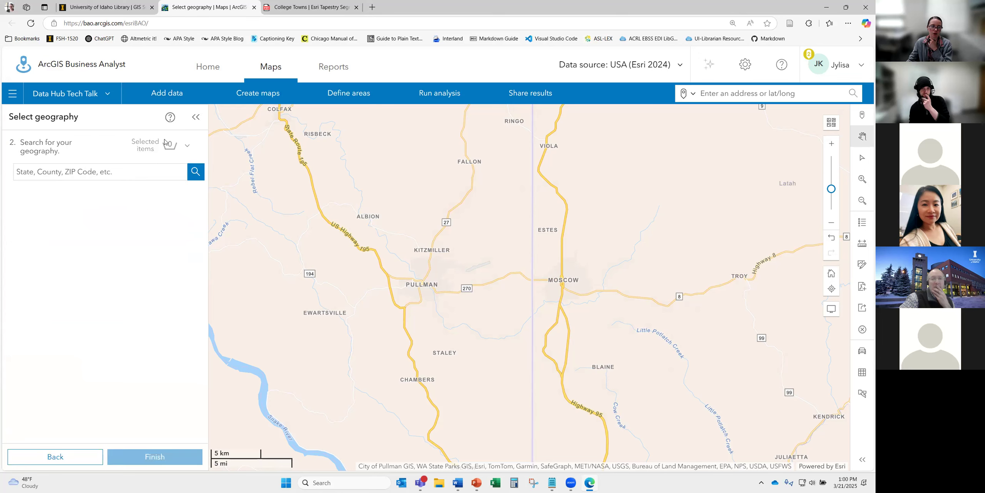
click(196, 117)
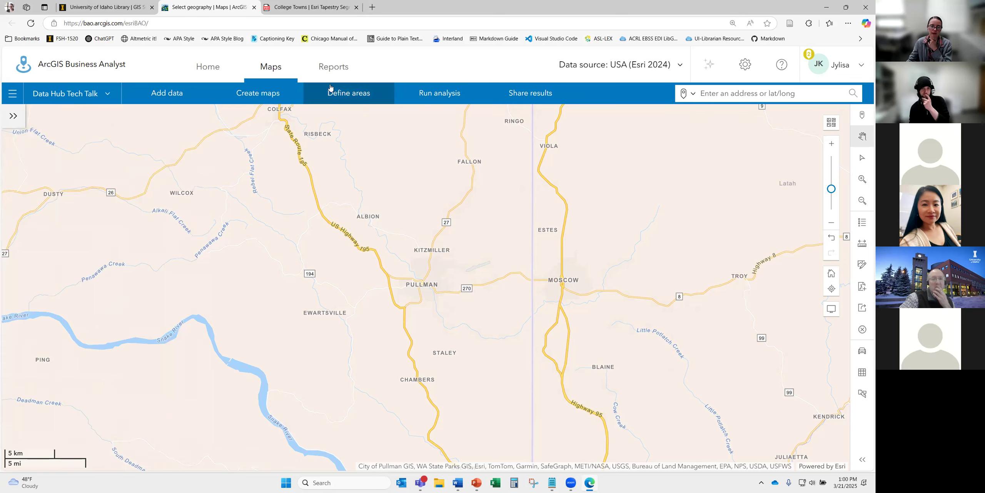
click(330, 88)
click(399, 167)
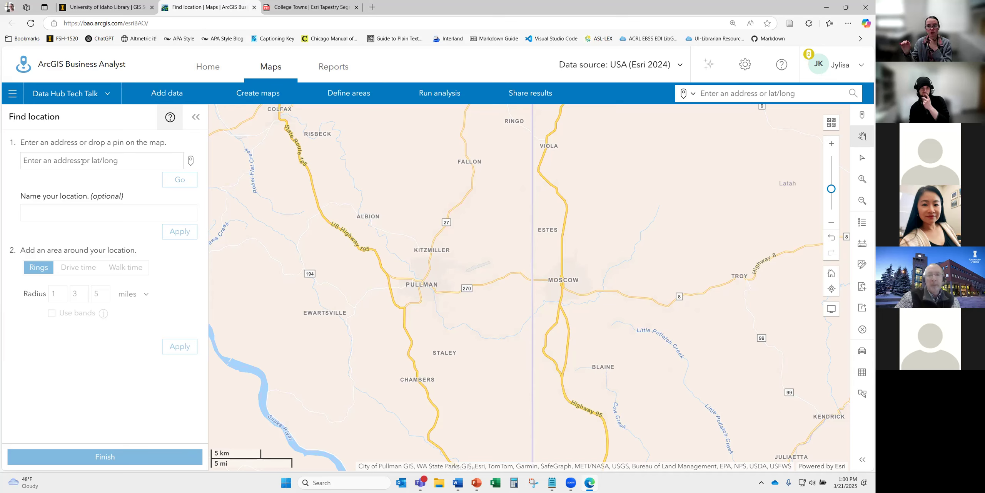
click(196, 116)
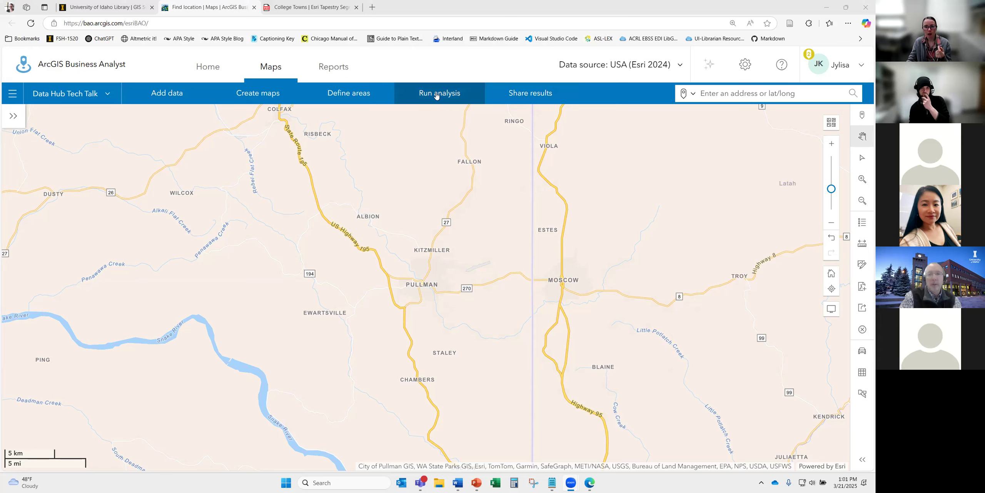
click(266, 93)
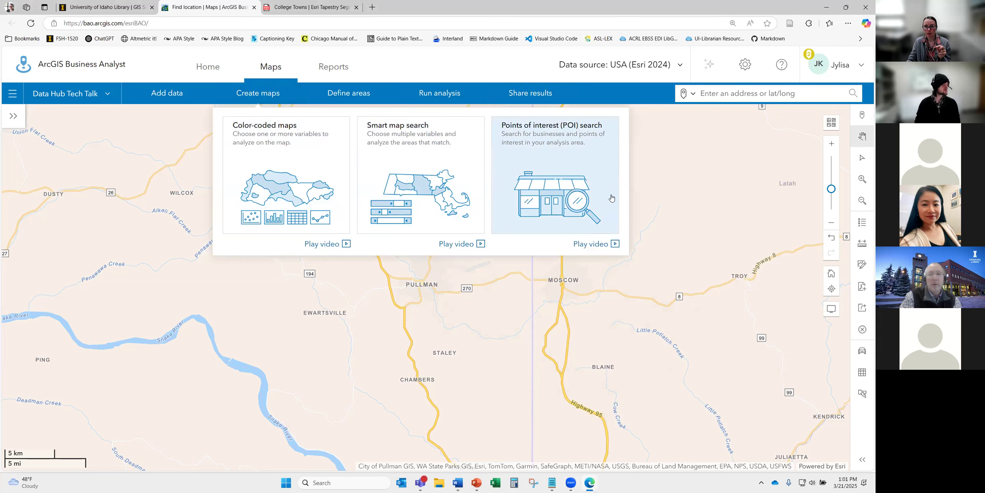
- Review the Run analysis menu and show the Create maps choices
click(454, 98)
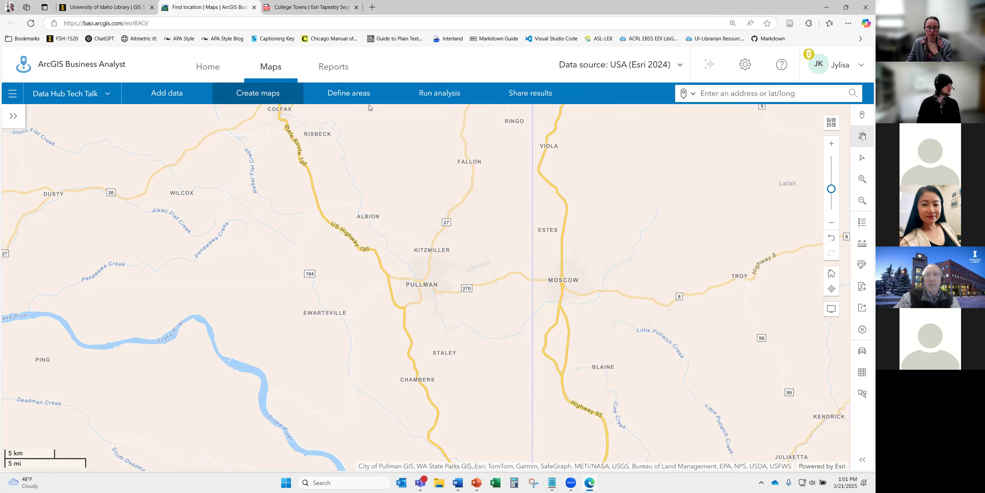
mouse_move(272, 92)
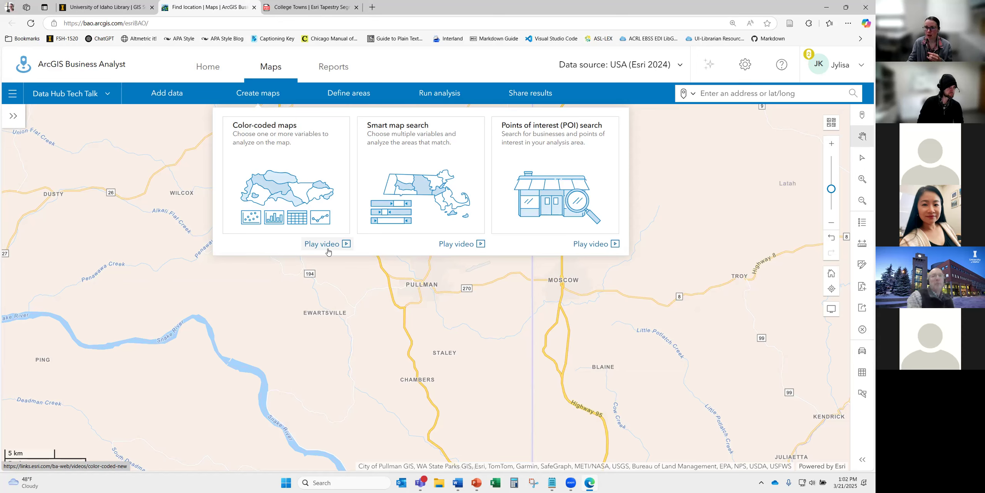
- Start a POI search with ZIP Code 83843 (Moscow) as the analysis extent
click(568, 178)
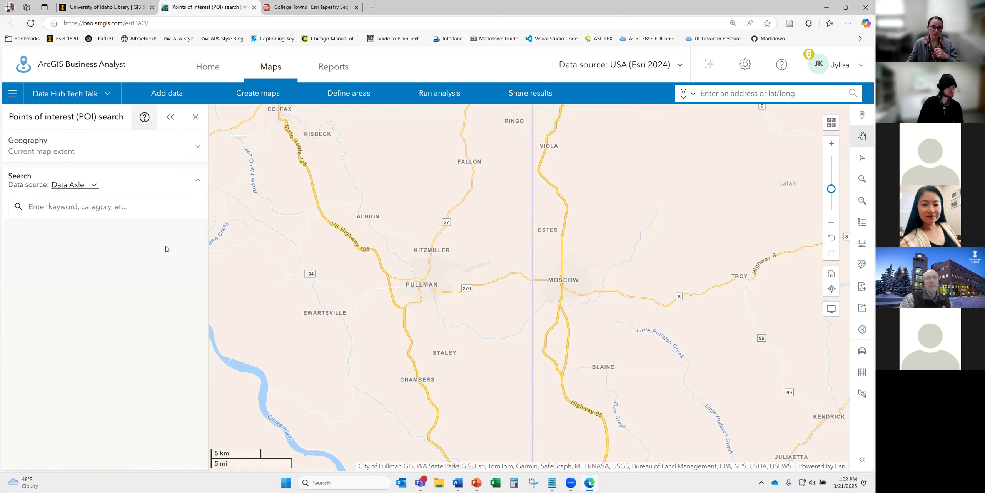
click(119, 149)
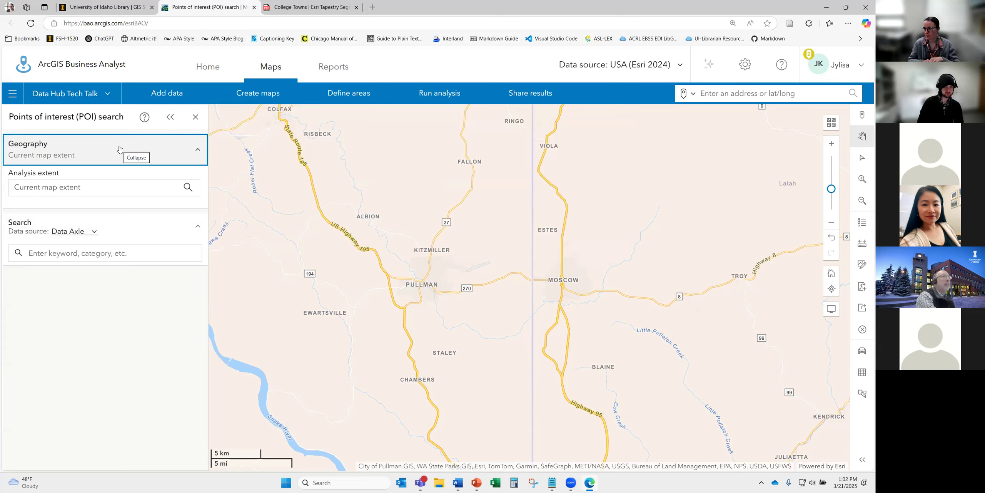
click(103, 188)
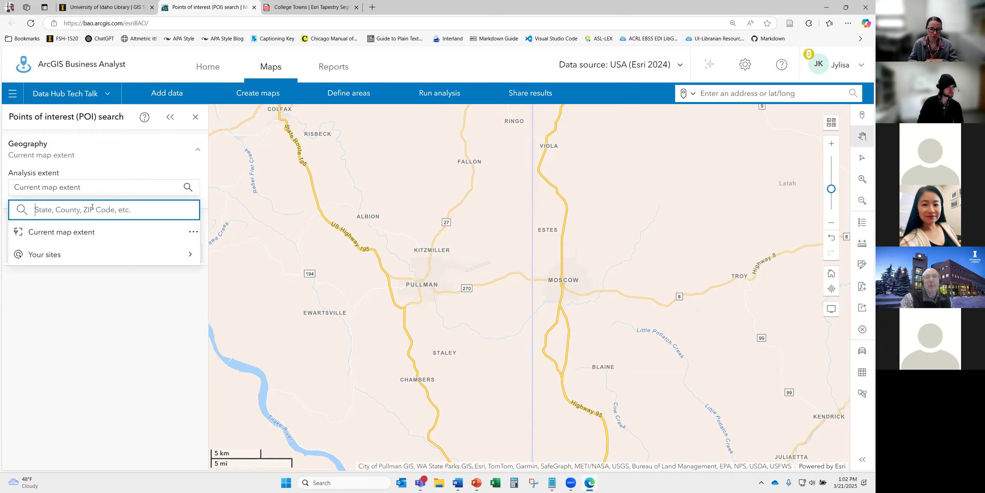
text(83843)
click(82, 185)
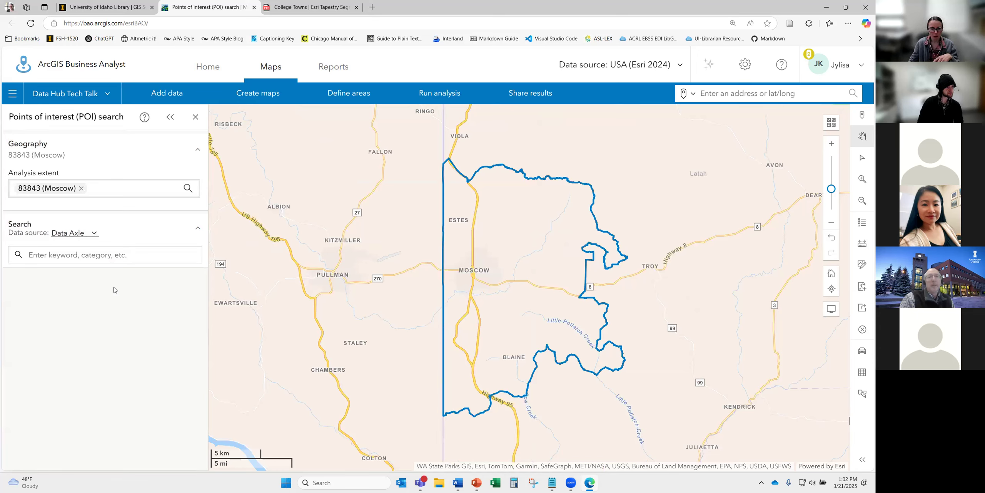
click(111, 256)
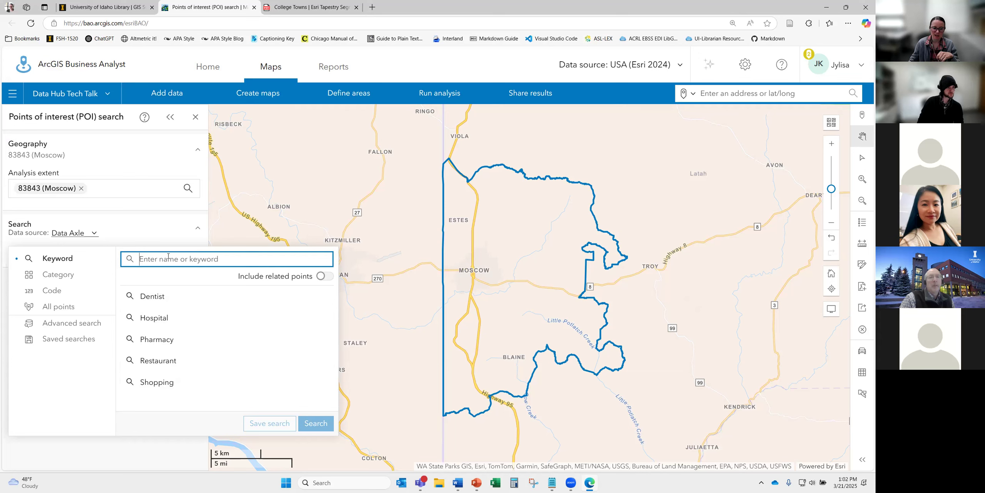
- Look at the Category and Industry code search options, keeping Primary NAICS classification
click(60, 279)
click(62, 294)
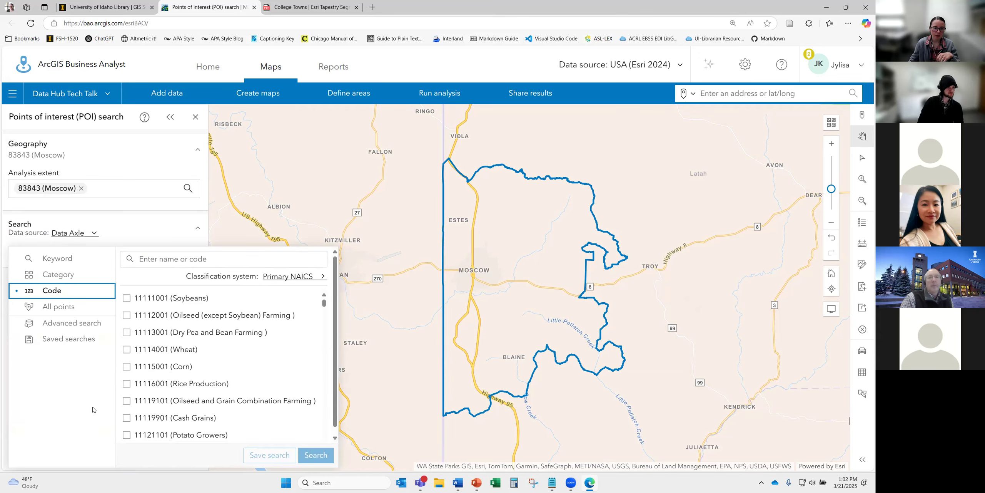
click(303, 281)
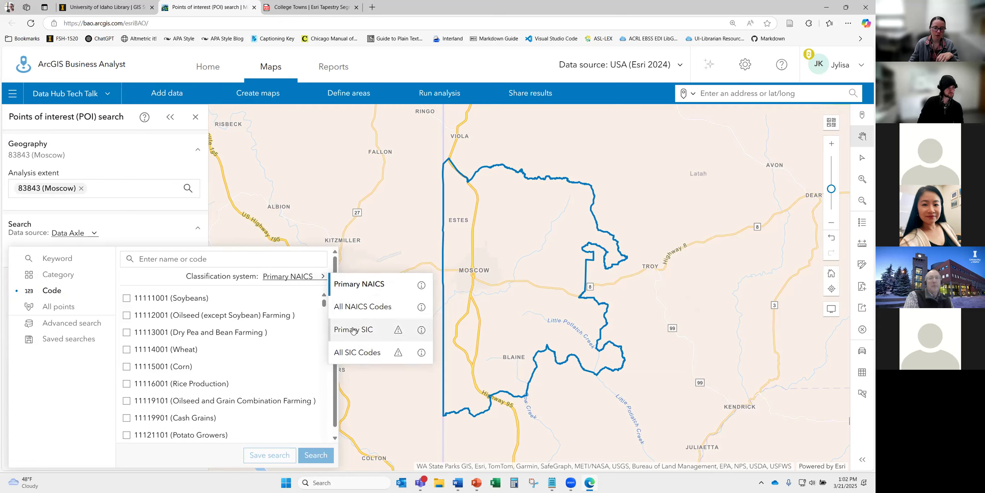
click(163, 280)
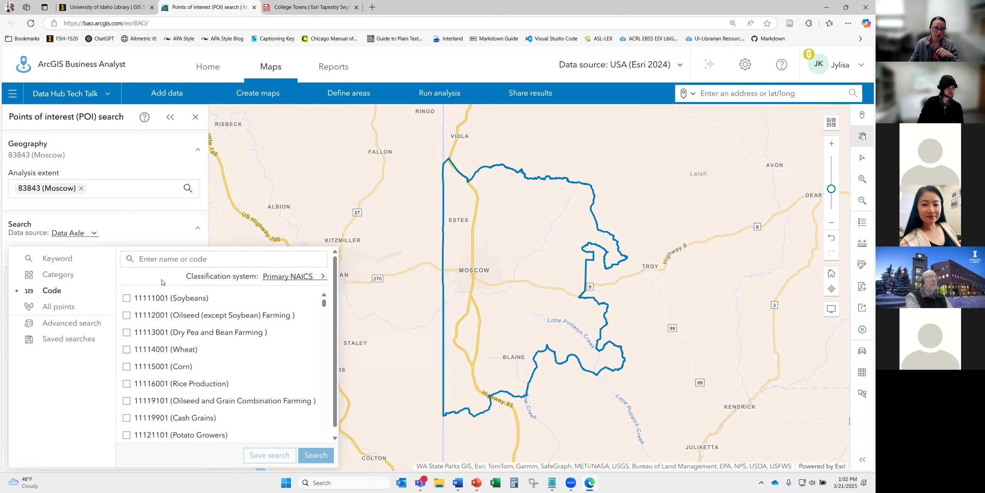
- Add an advanced condition: Category is any of the following, including Real Estate Agents & Managers
click(79, 326)
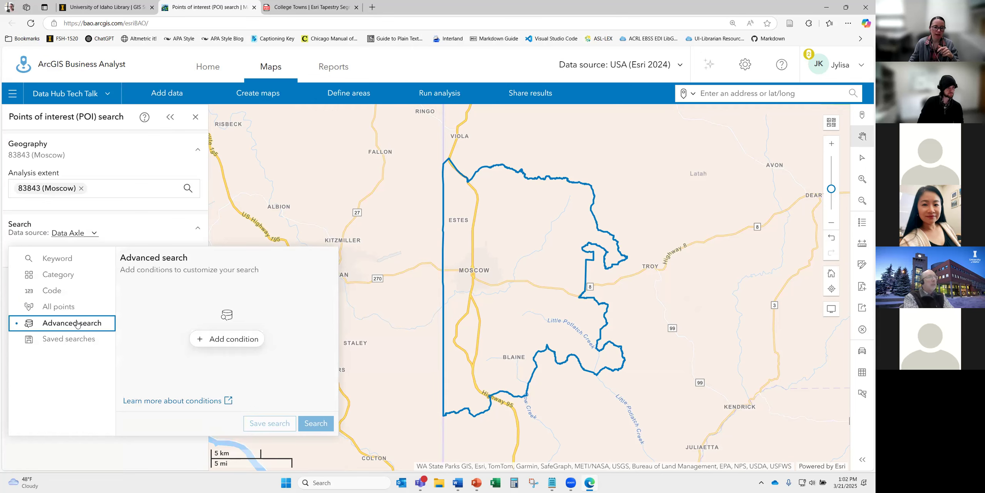
click(225, 339)
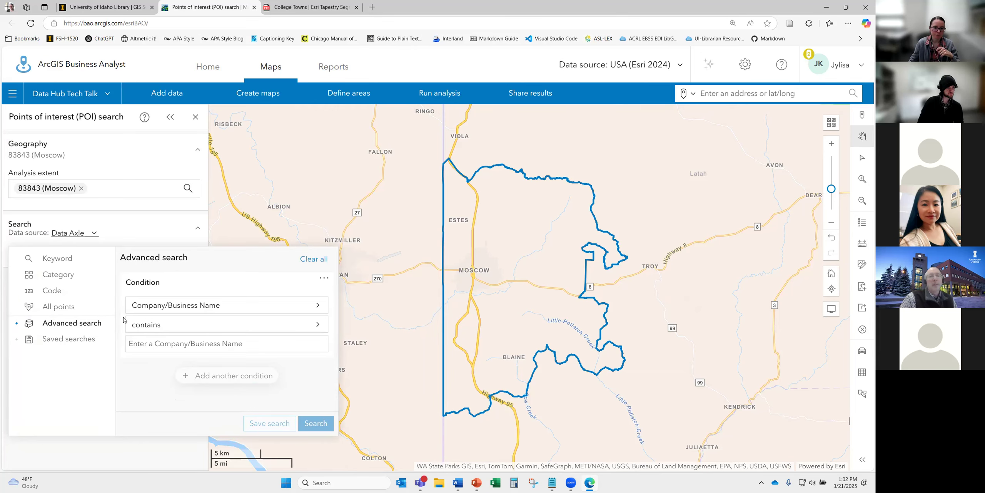
click(213, 306)
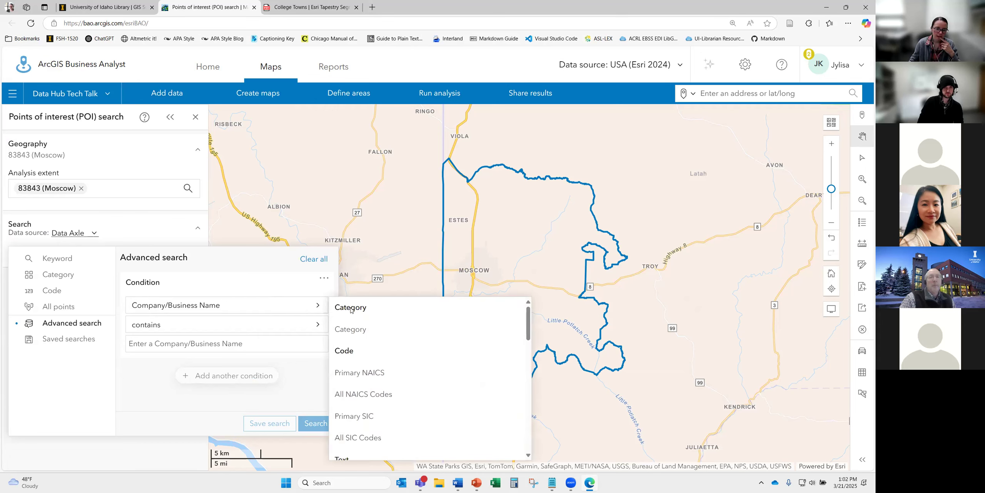
click(353, 330)
click(293, 325)
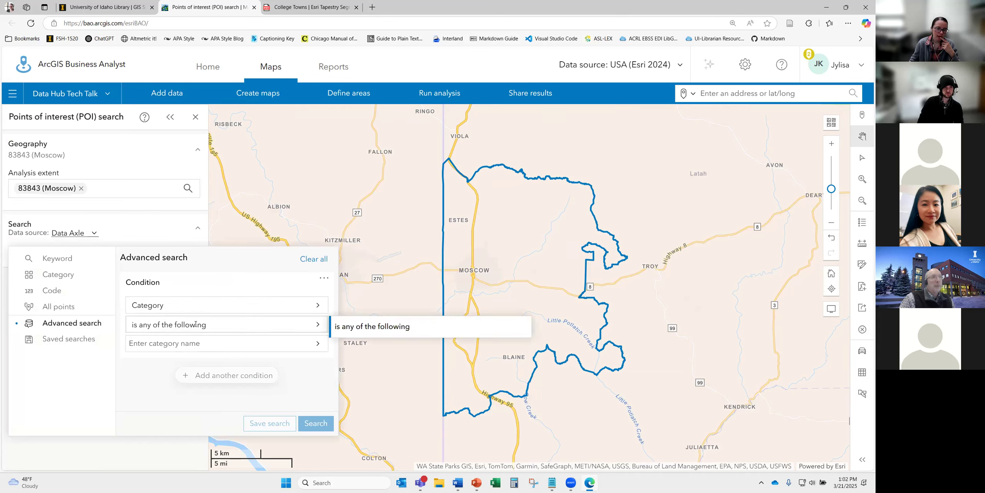
click(240, 342)
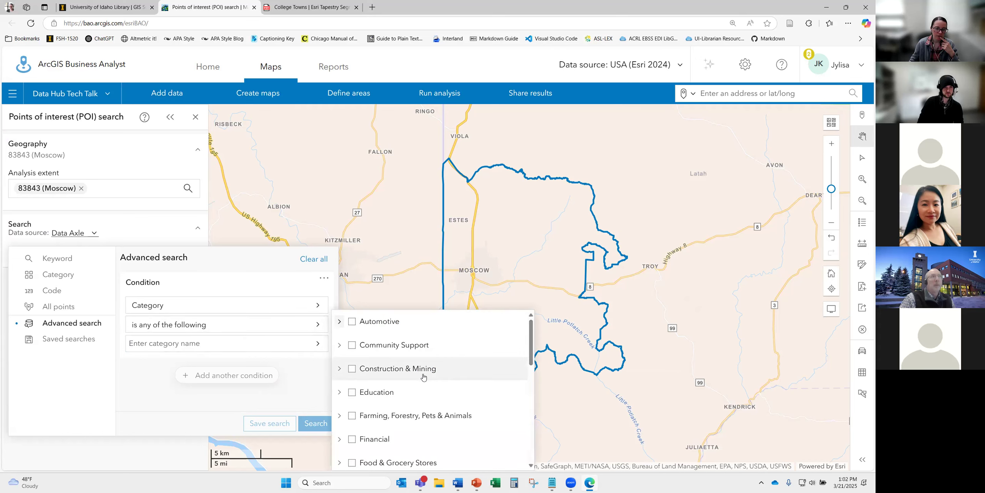
scroll(423, 377, down, 3)
scroll(423, 377, down, 3)
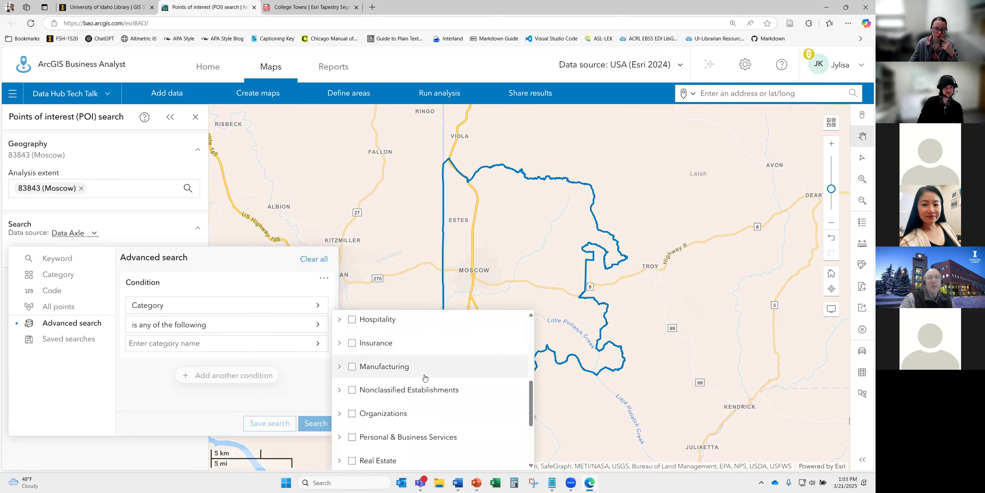
scroll(429, 400, down, 1)
click(339, 372)
scroll(436, 395, down, 1)
scroll(437, 395, down, 3)
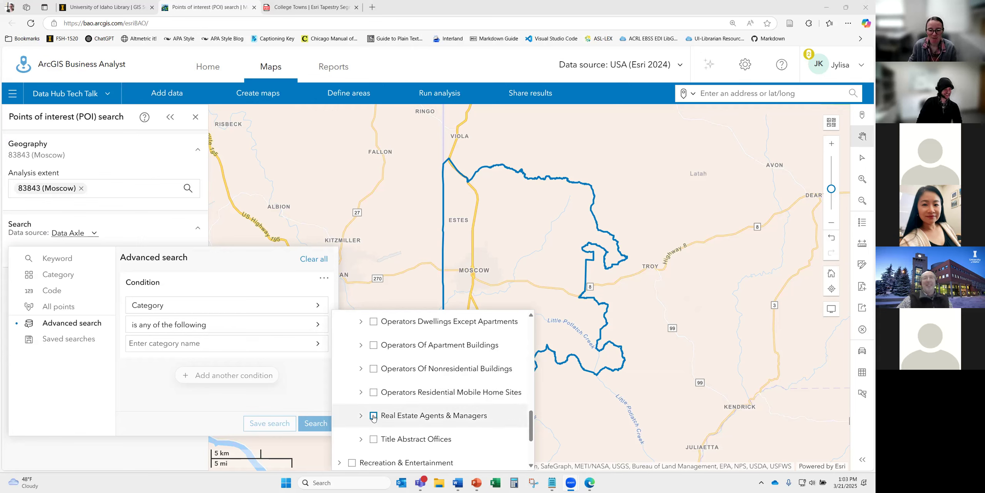
click(465, 419)
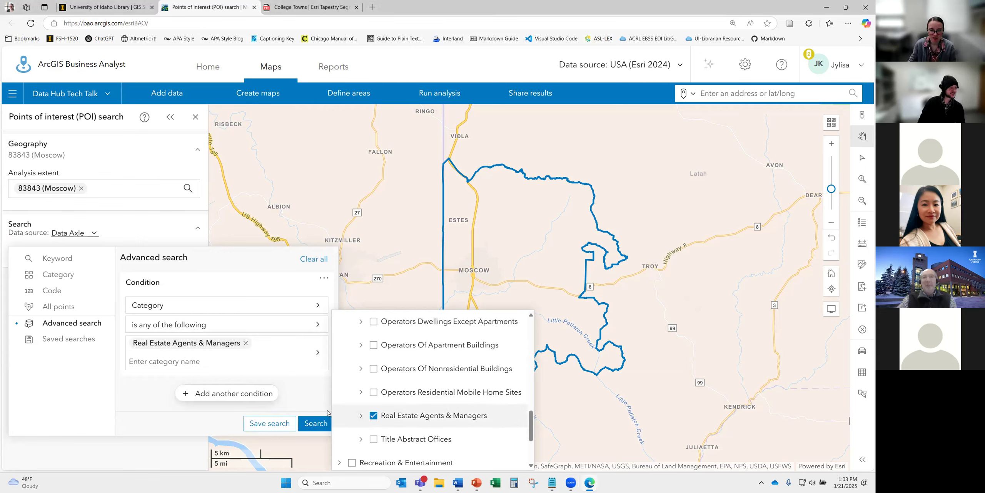
- Add an Employee Count is greater than 5 condition and run the search, finding 12 businesses
click(233, 393)
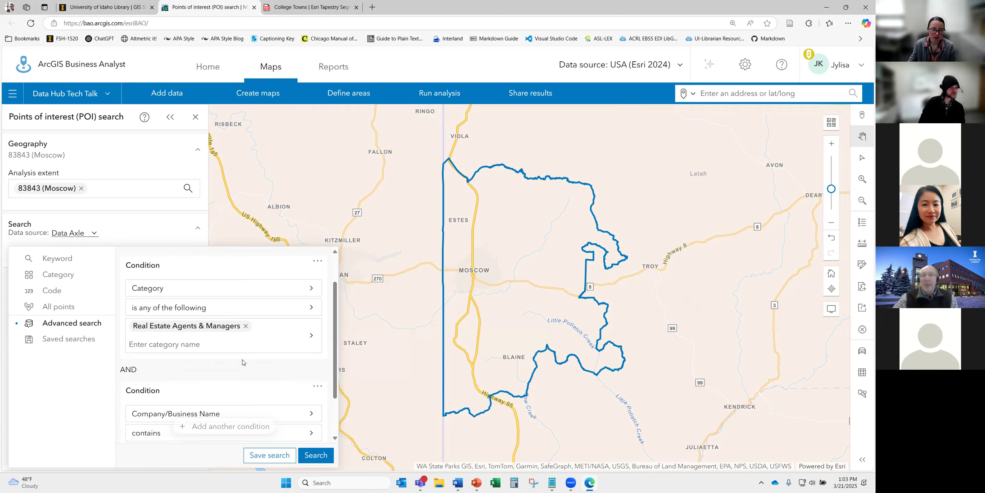
scroll(243, 362, down, 2)
click(212, 358)
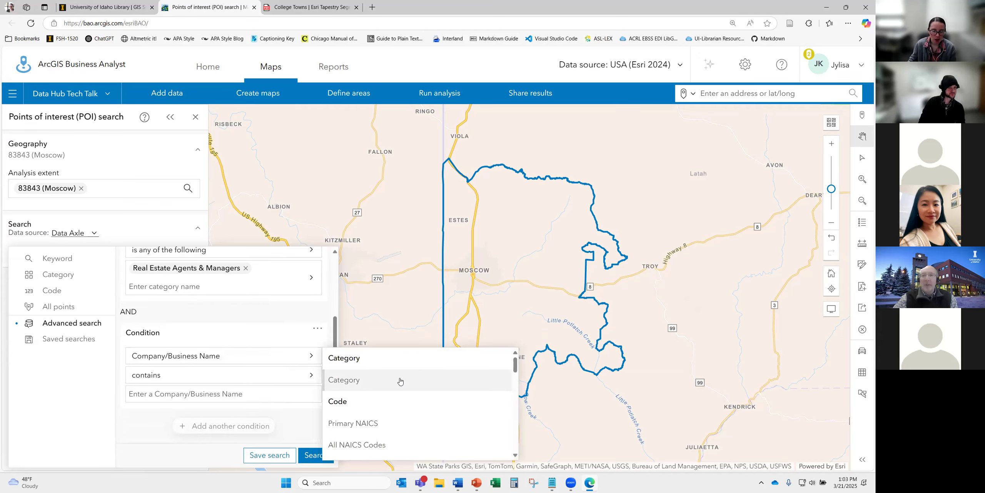
scroll(408, 386, down, 10)
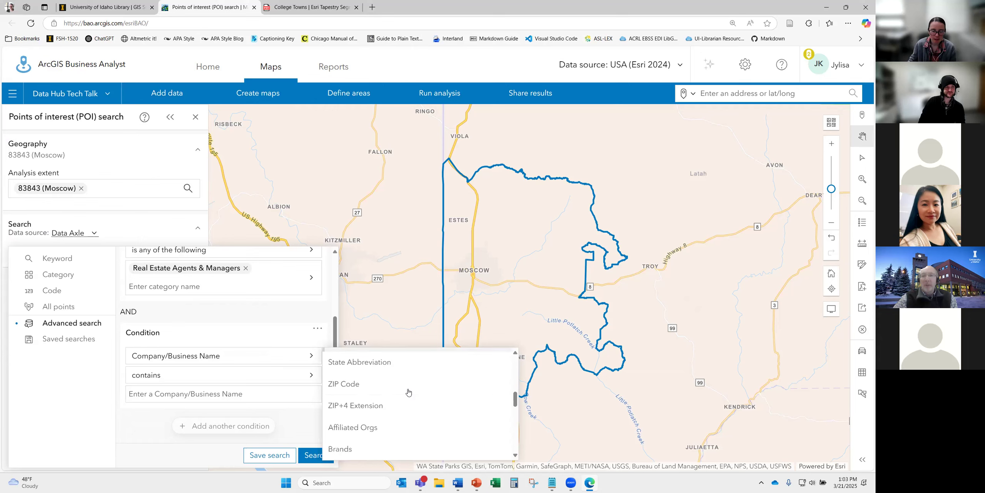
scroll(424, 391, down, 5)
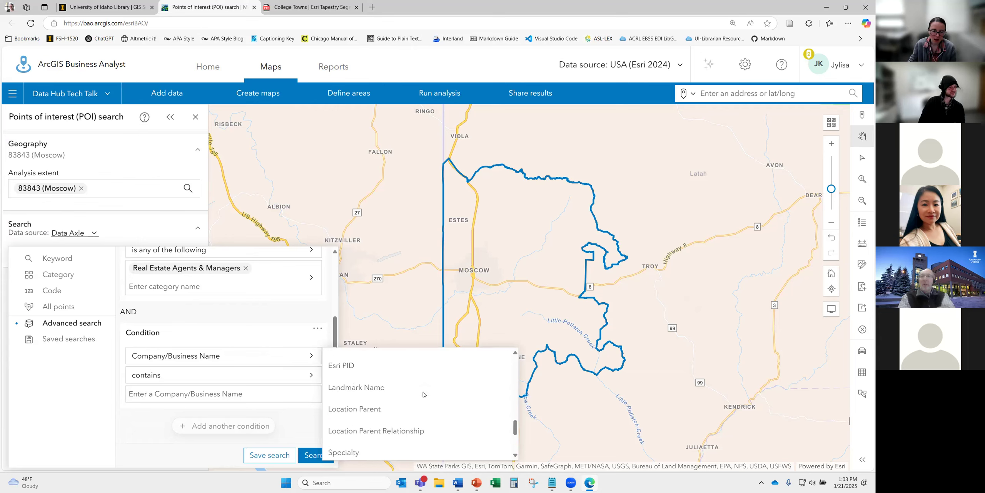
scroll(423, 391, down, 2)
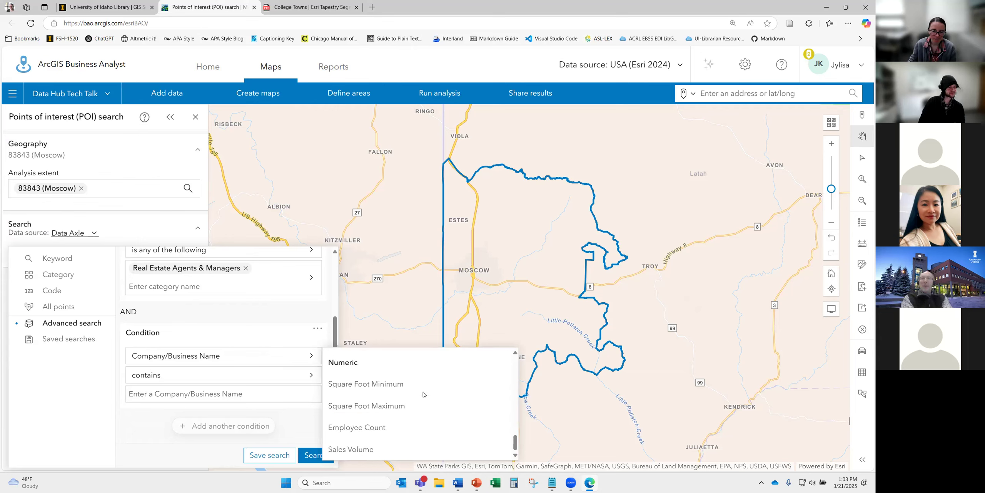
click(379, 427)
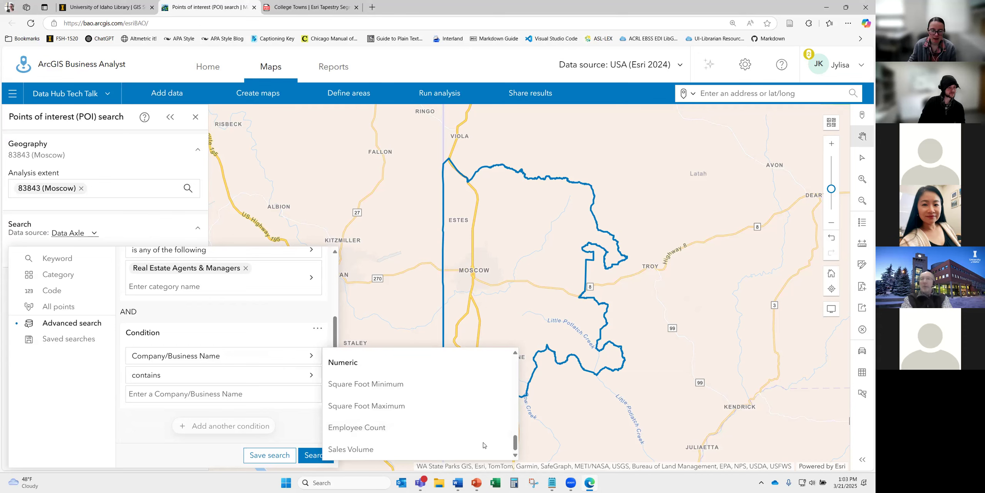
click(176, 375)
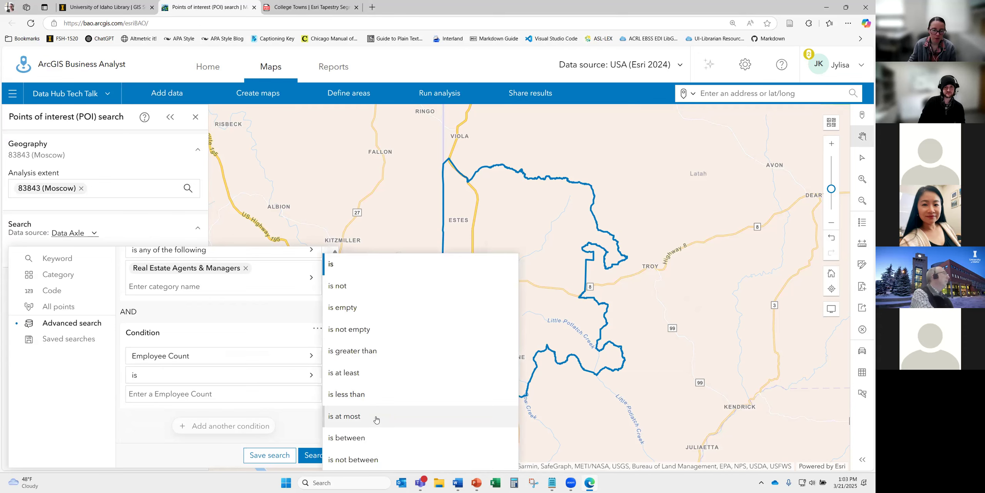
click(359, 352)
click(194, 395)
text(5)
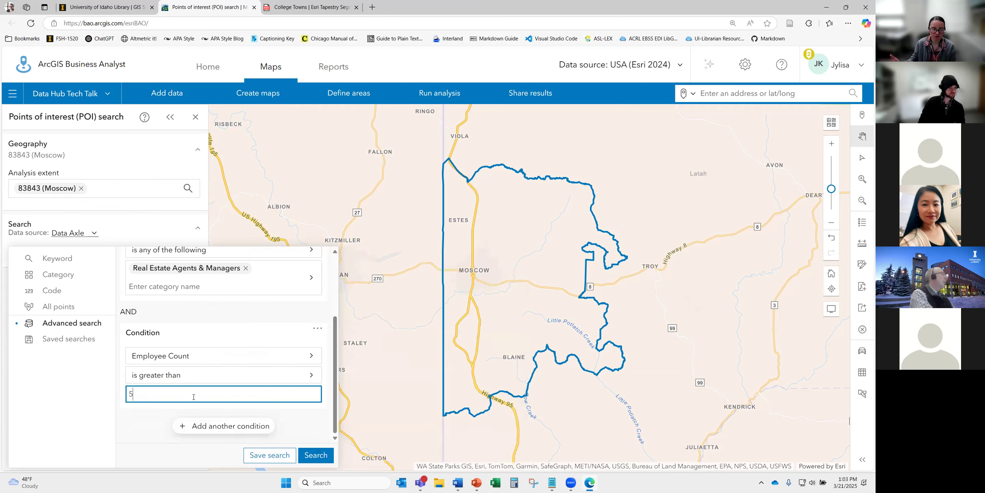
click(315, 455)
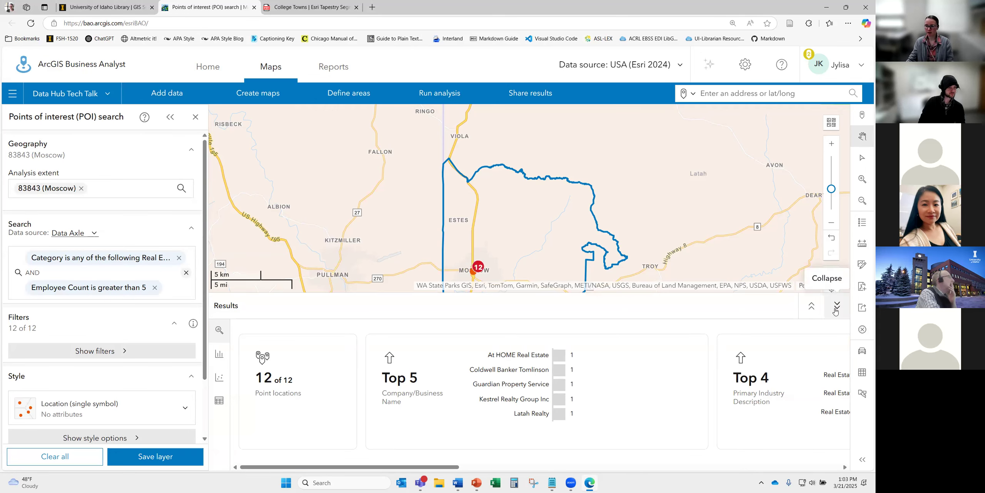
click(837, 305)
- Zoom into downtown Moscow and expand the results summary showing 12 locations and top firms
scroll(507, 288, up, 3)
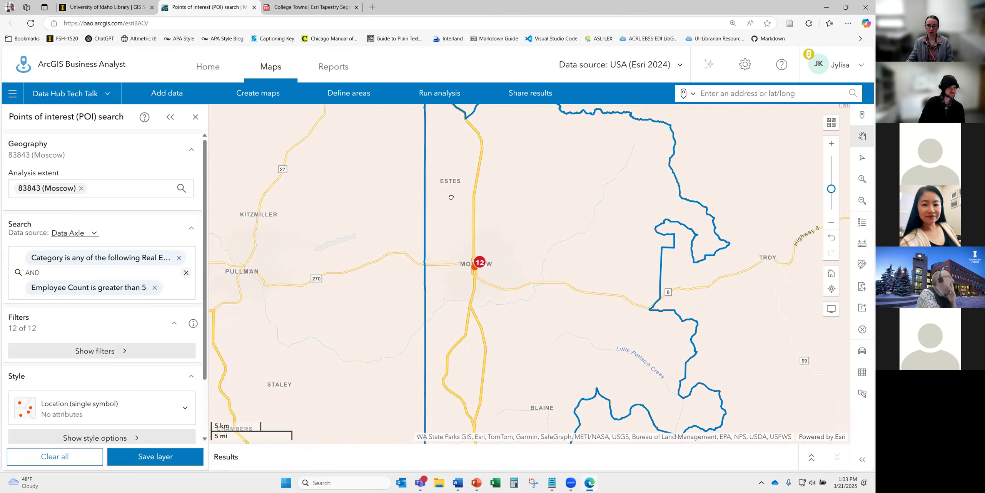
scroll(492, 217, up, 2)
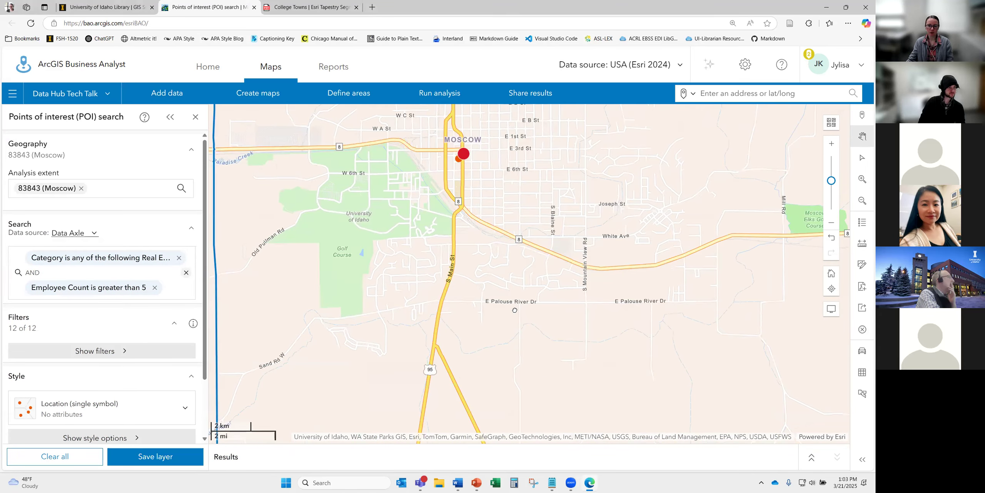
scroll(468, 275, up, 1)
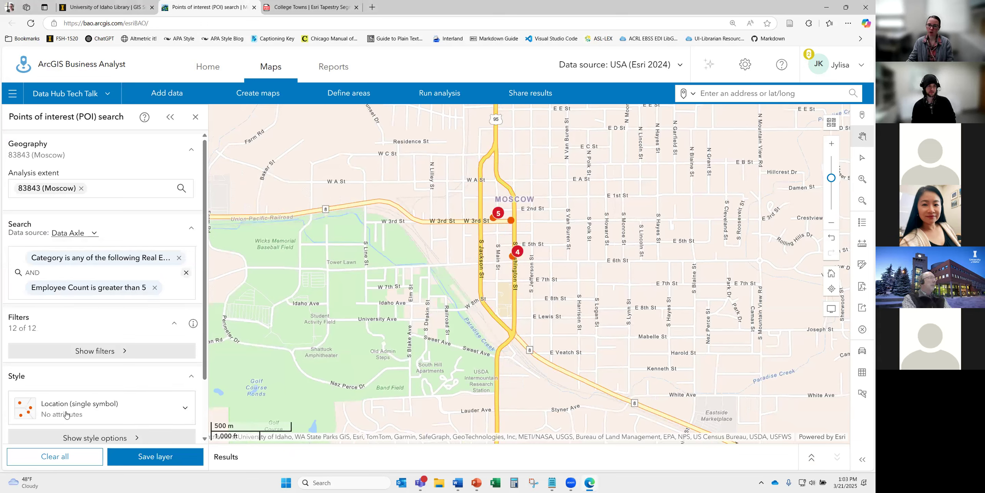
scroll(133, 393, down, 2)
scroll(133, 394, up, 2)
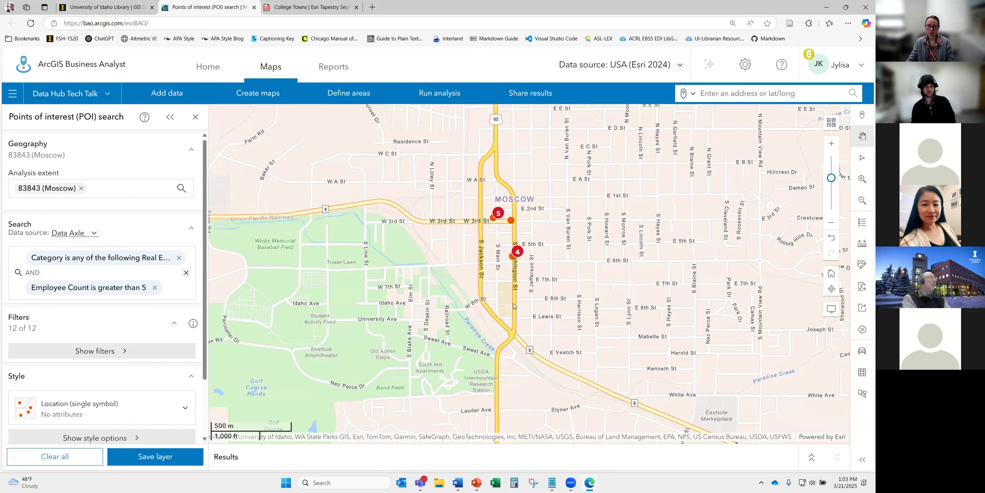
click(812, 459)
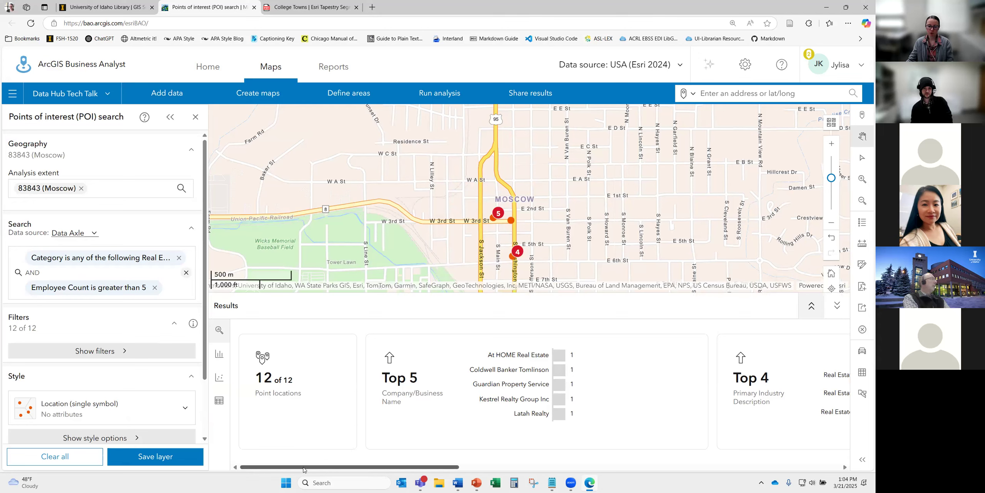
drag(307, 467, 385, 465)
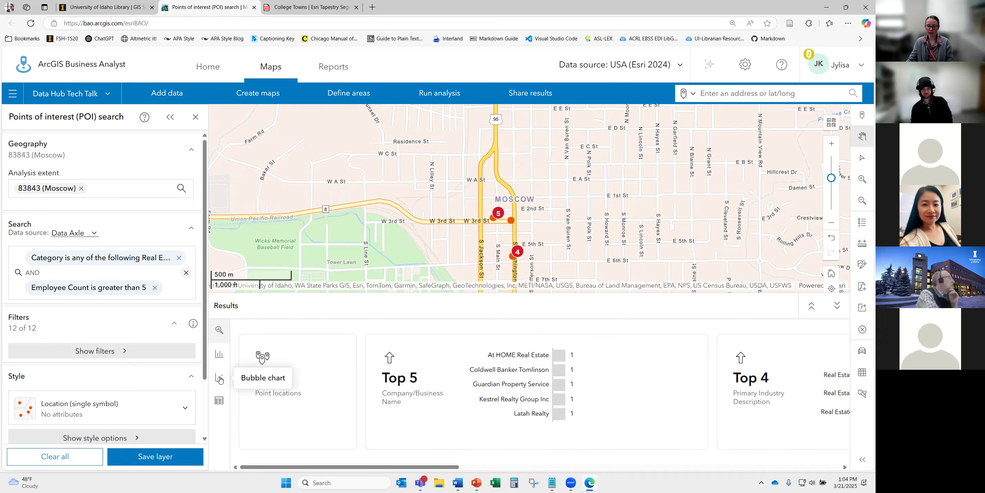
- Review the results table's fields, then clear the POI search and its results
click(219, 401)
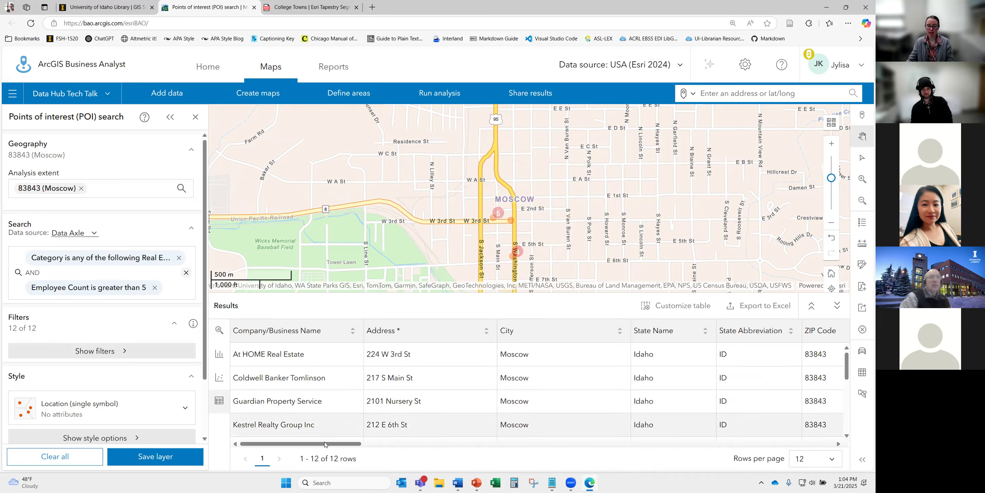
drag(325, 444, 714, 448)
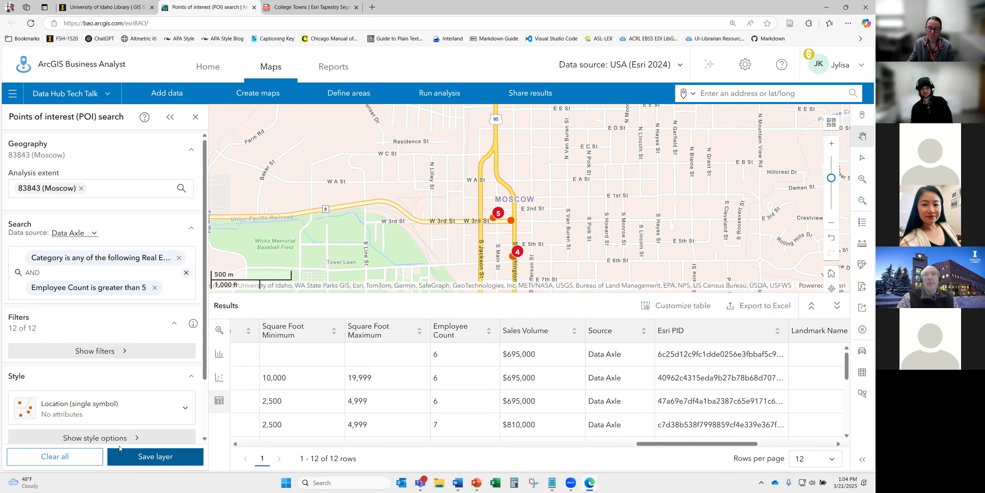
click(58, 456)
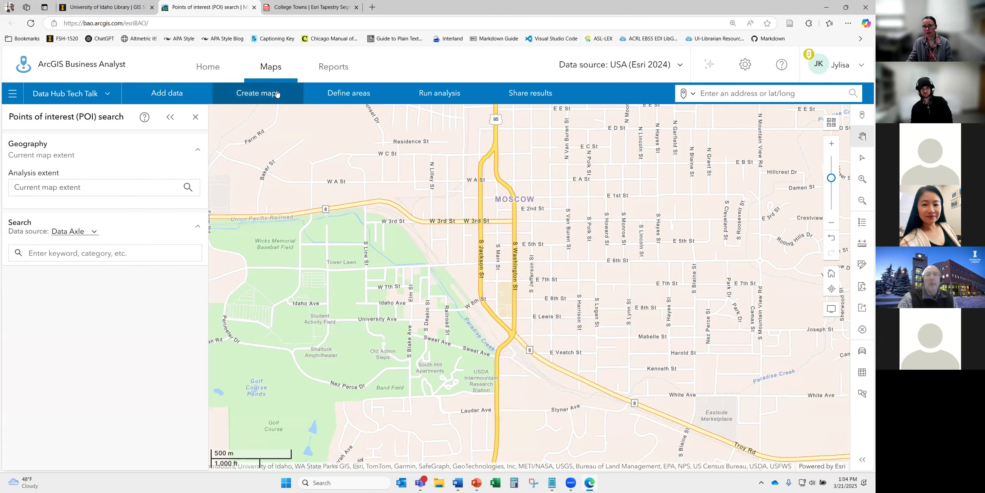
- Start a color-coded map using the popular 2024 Population Density variable
click(265, 96)
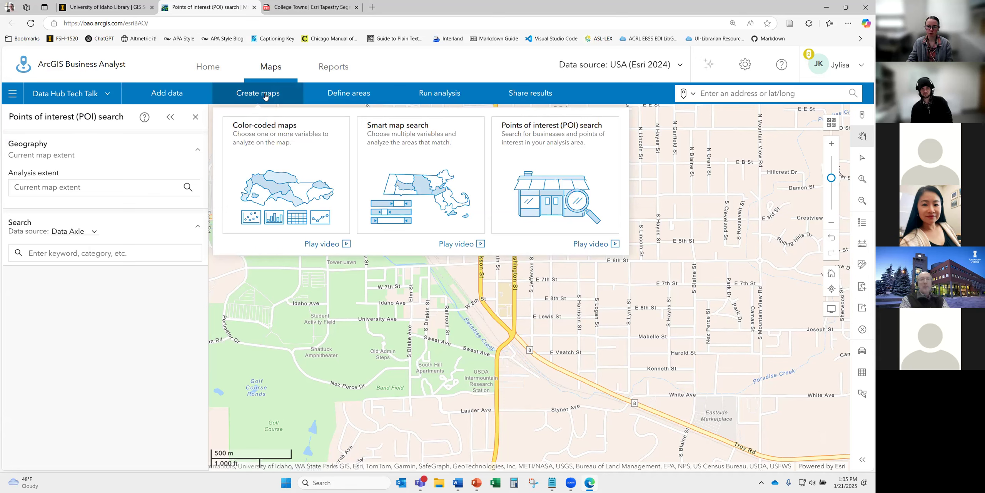
click(297, 182)
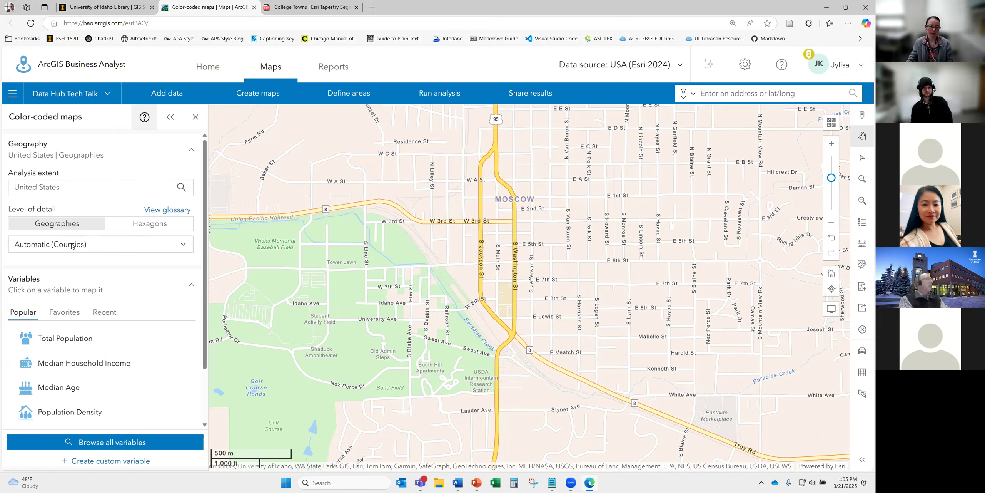
scroll(137, 362, down, 2)
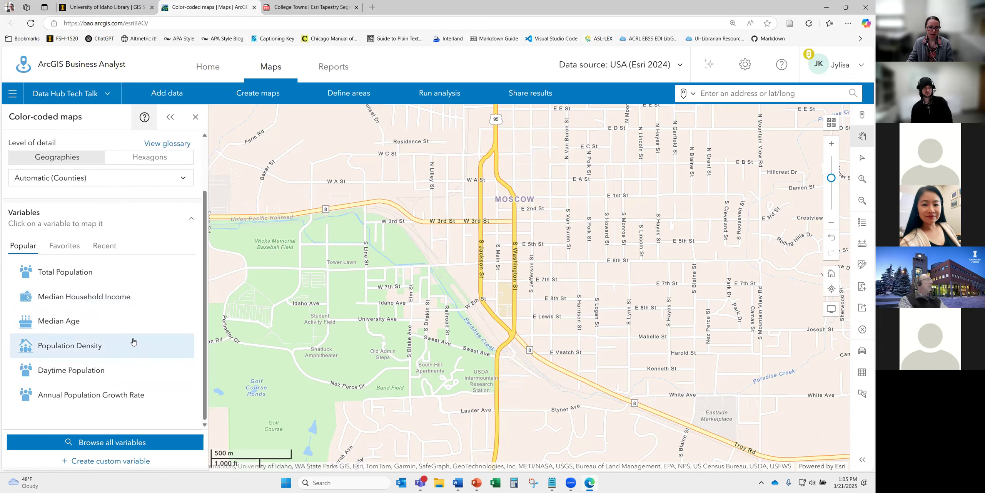
scroll(131, 335, up, 2)
scroll(111, 278, down, 1)
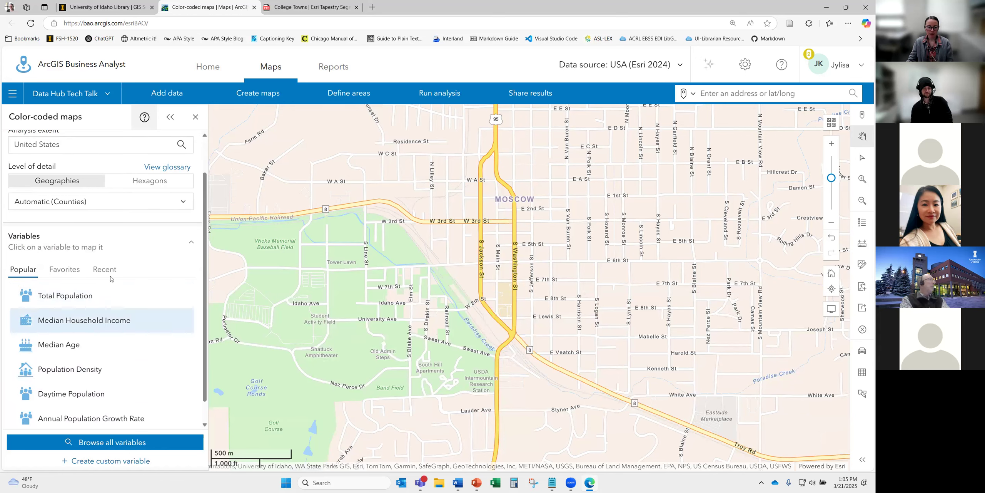
scroll(115, 293, down, 1)
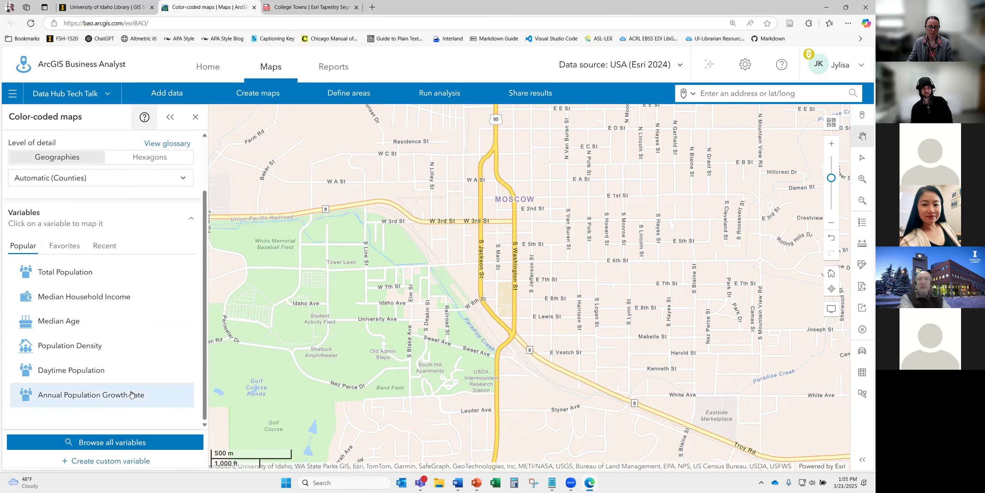
click(118, 294)
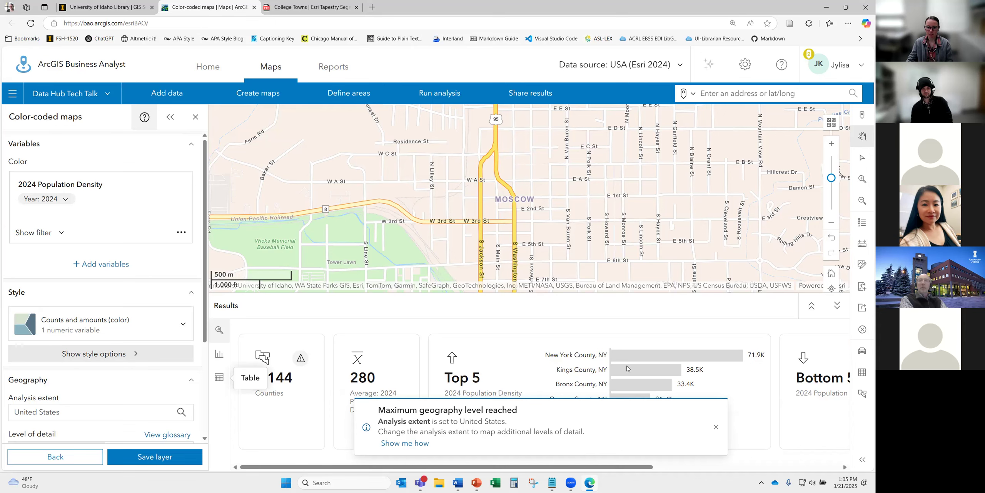
- Dismiss the geography-level notice and set the analysis extent to Current map extent
click(715, 426)
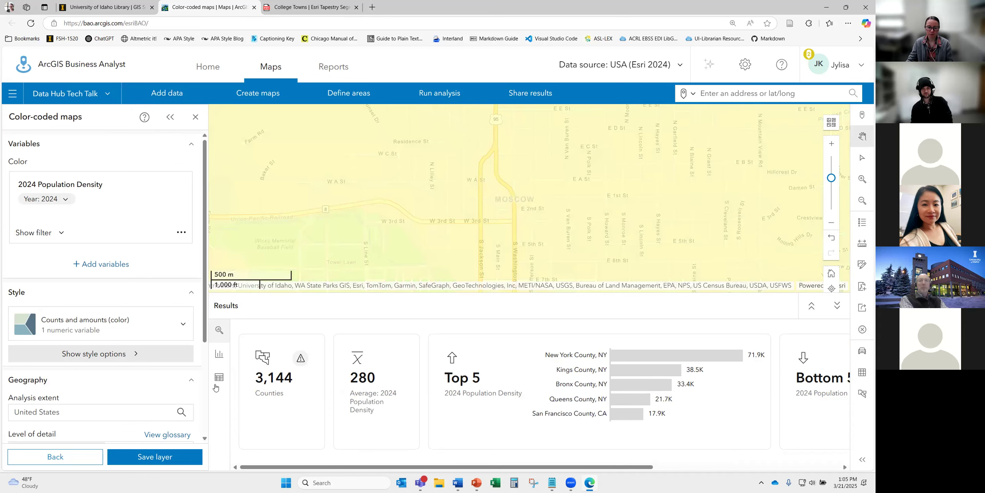
scroll(103, 372, down, 3)
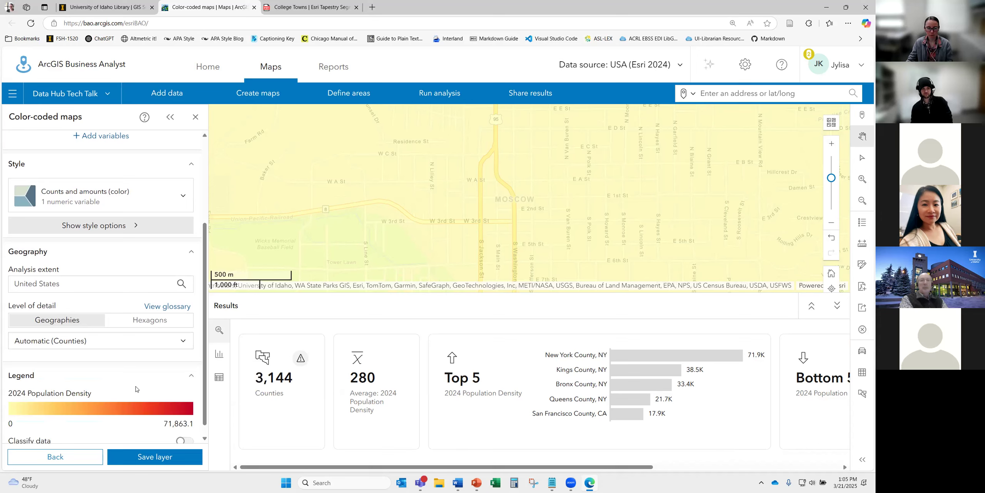
scroll(135, 389, down, 1)
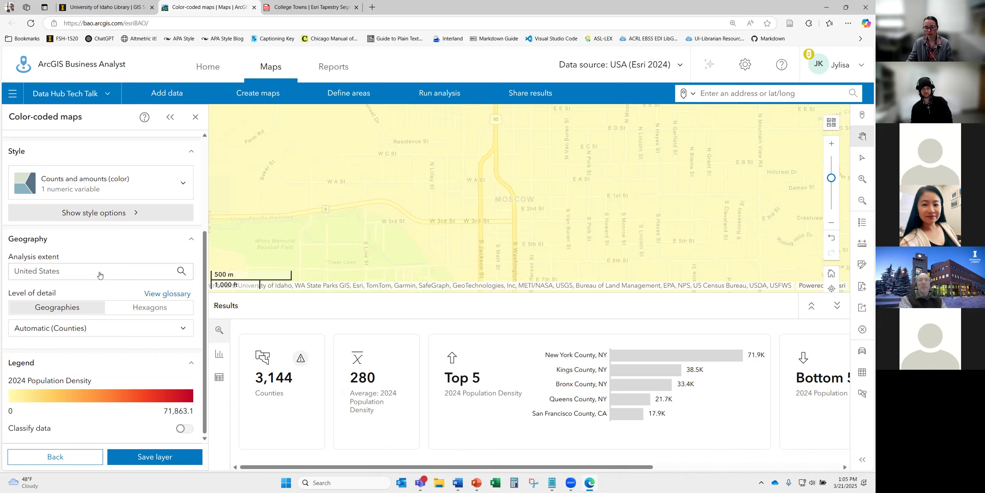
click(99, 274)
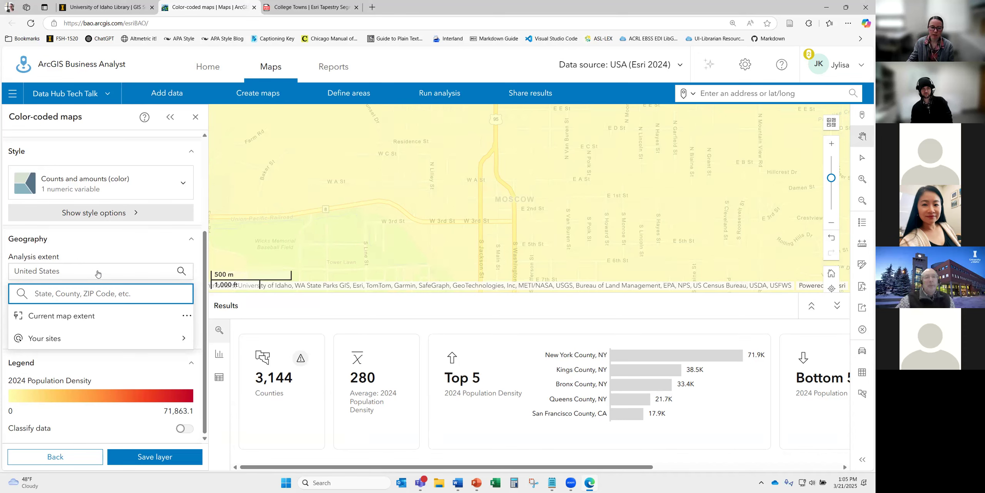
click(83, 320)
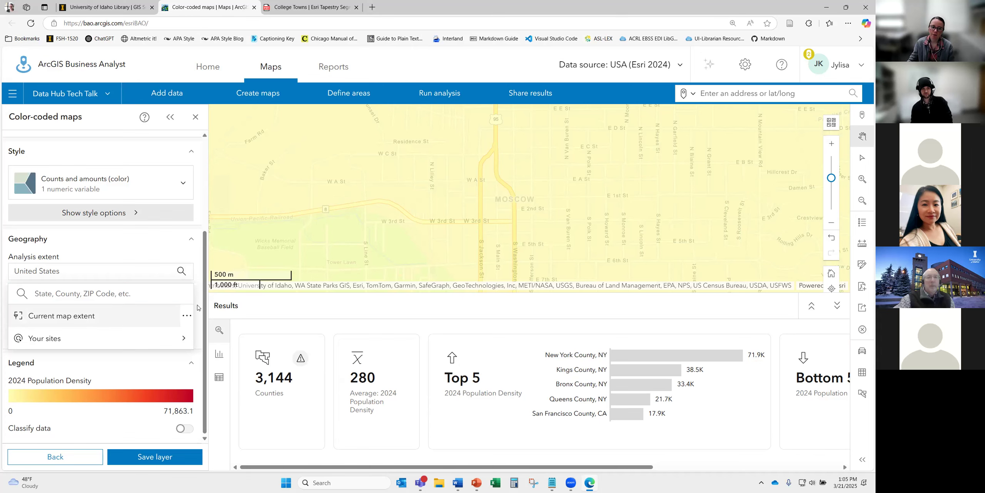
- Zoom and pan the map back to Moscow, showing its 24 density-coloured block groups
scroll(510, 220, down, 2)
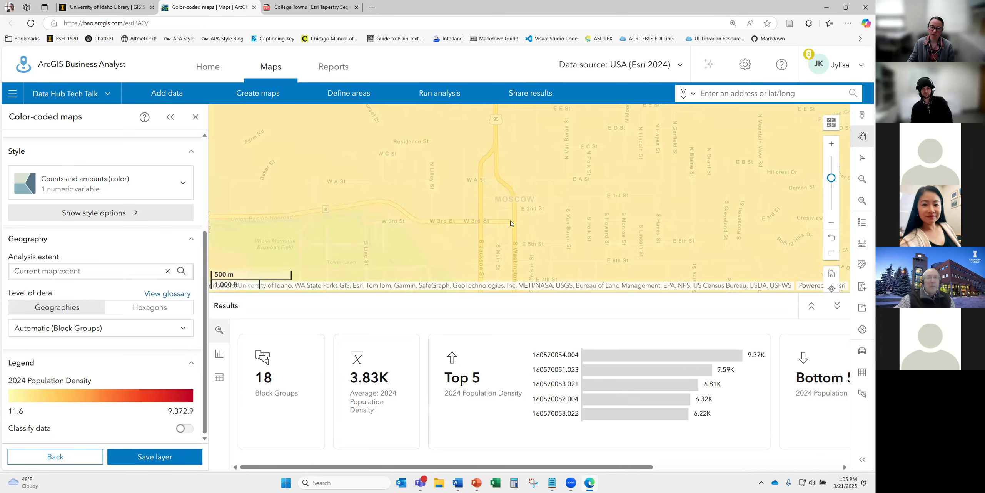
scroll(511, 220, down, 1)
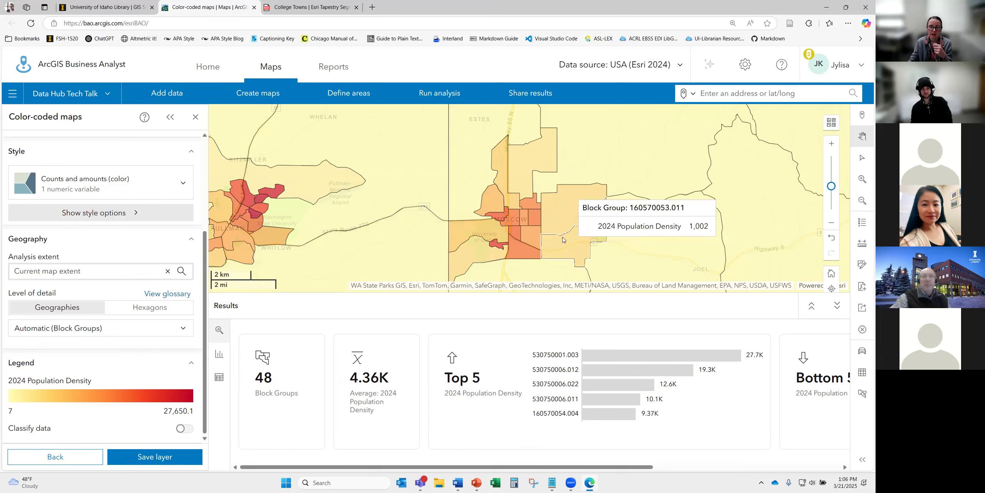
scroll(566, 239, down, 2)
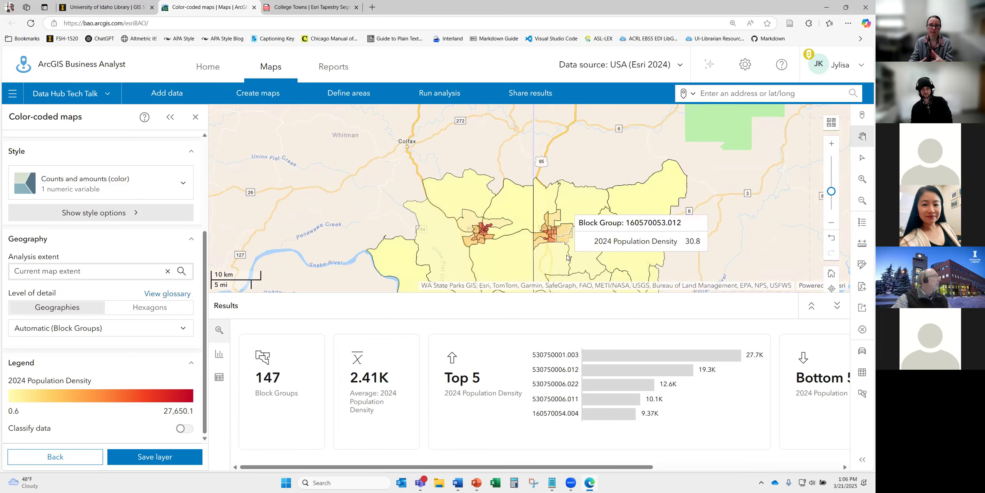
scroll(381, 195, down, 1)
drag(565, 275, 524, 234)
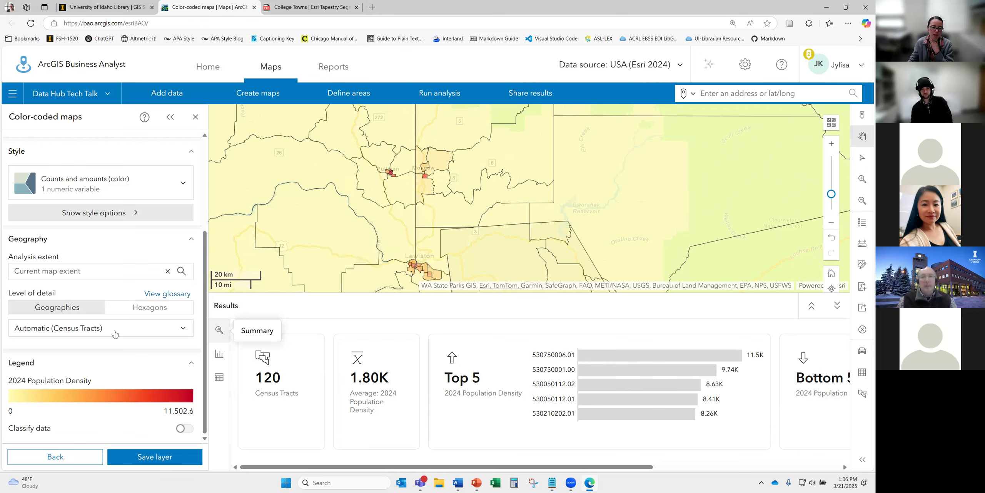
scroll(427, 179, up, 2)
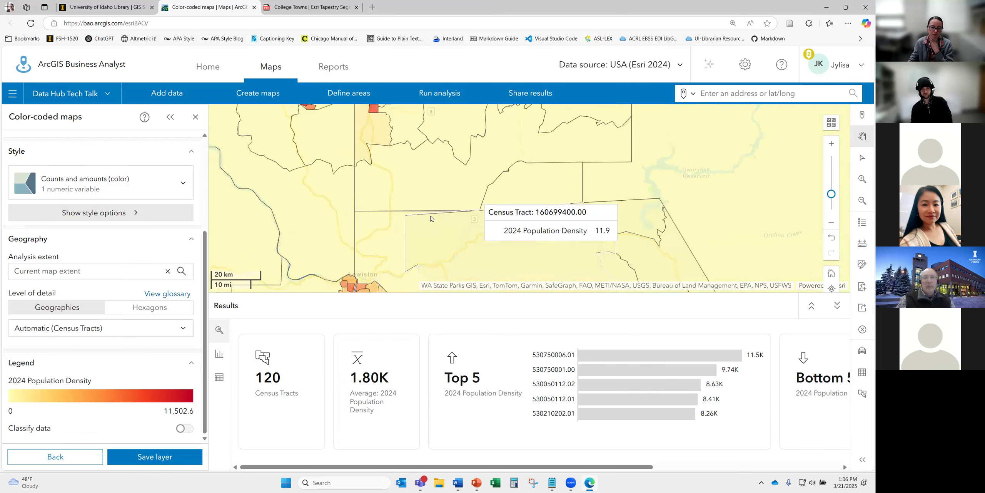
scroll(424, 179, up, 4)
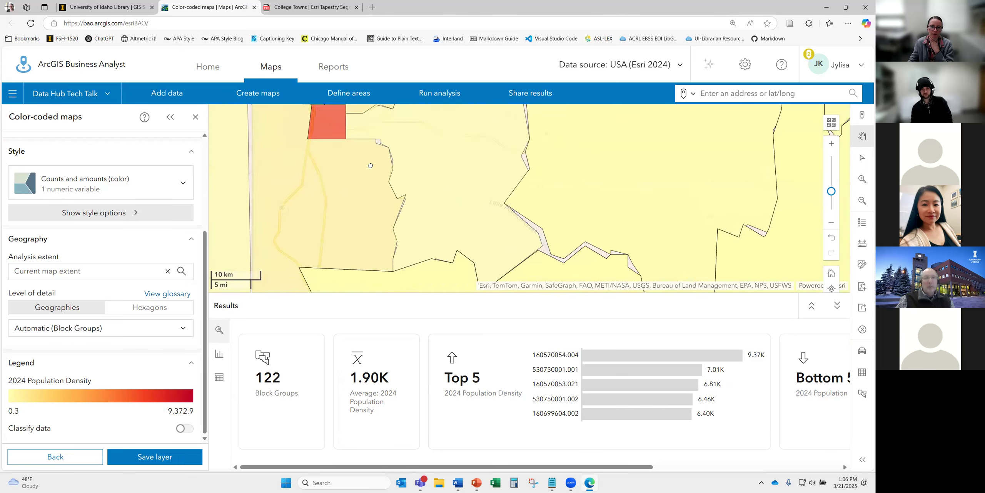
drag(440, 188, 560, 251)
drag(438, 138, 492, 273)
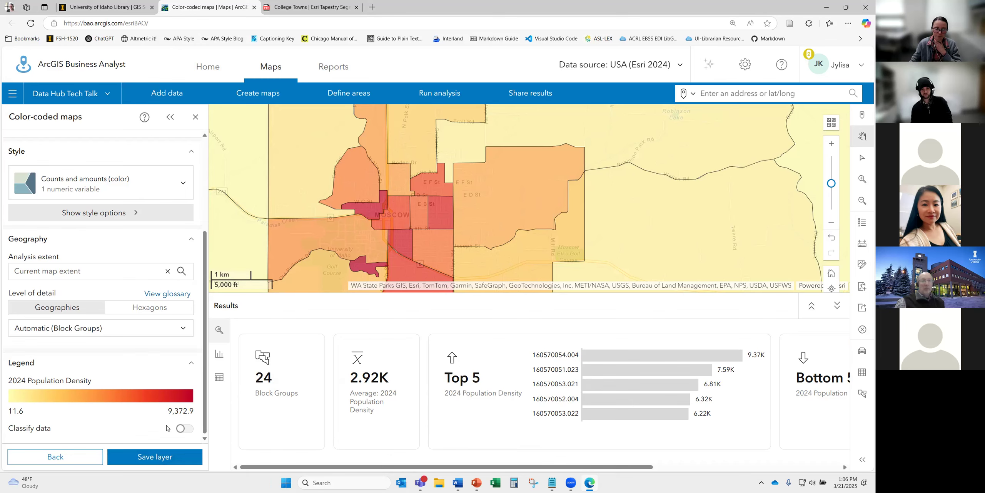
- Show the 24 block groups' 2024 Population Density as a table after previewing the histogram
mouse_move(290, 467)
mouse_down()
mouse_move(432, 464)
mouse_move(283, 466)
mouse_up()
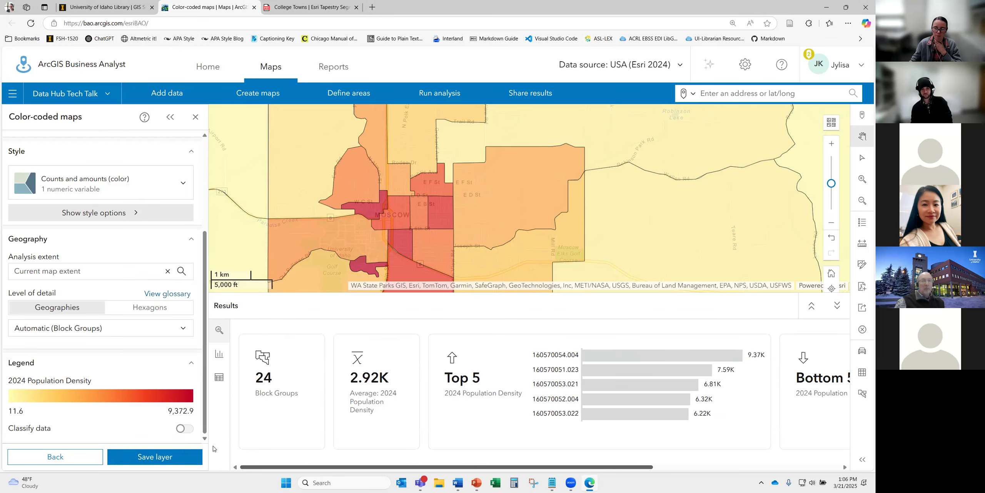
click(220, 378)
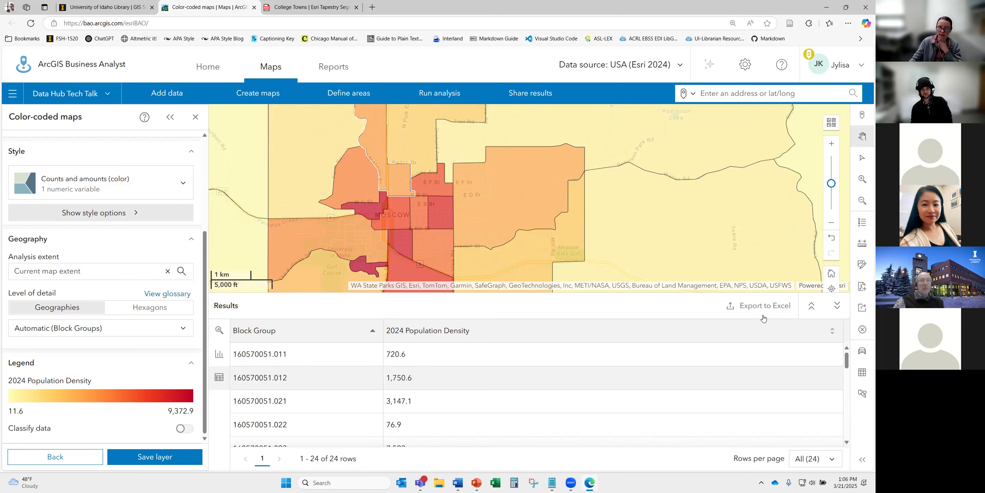
click(219, 353)
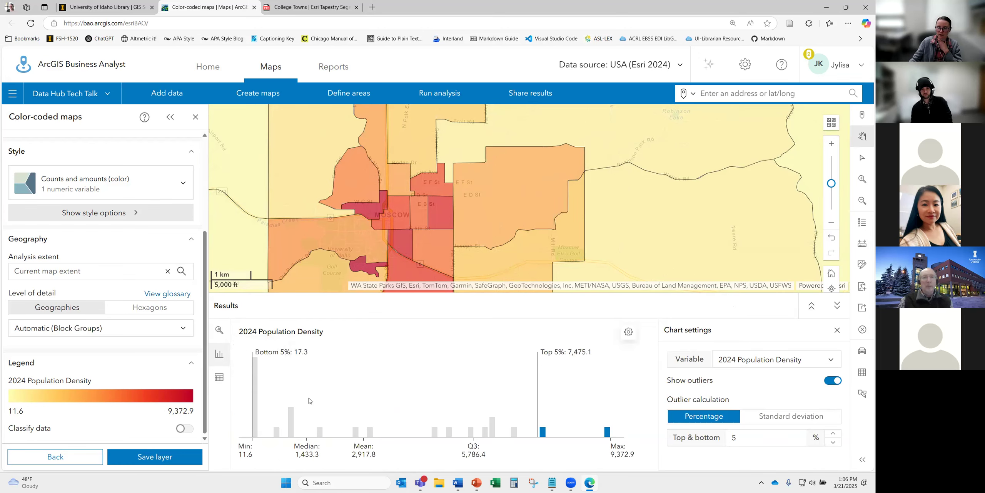
click(219, 376)
mouse_move(358, 180)
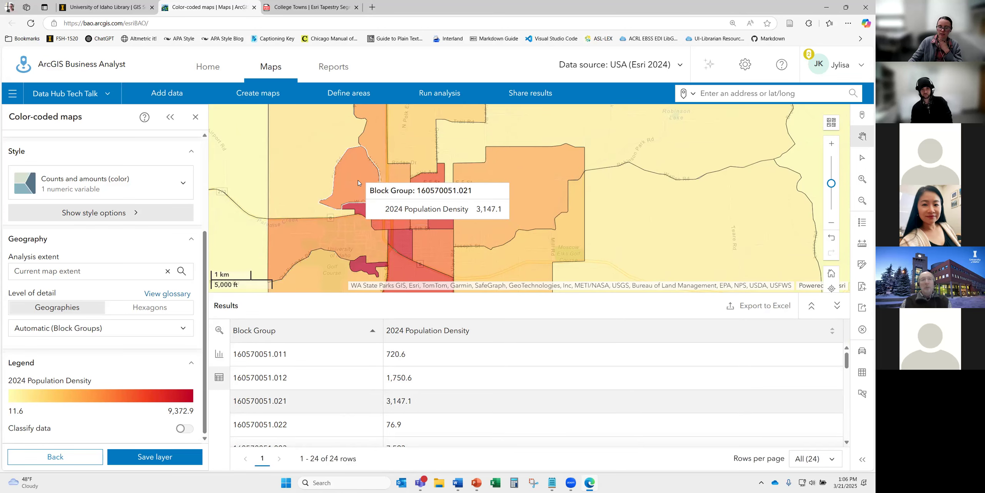
mouse_move(410, 144)
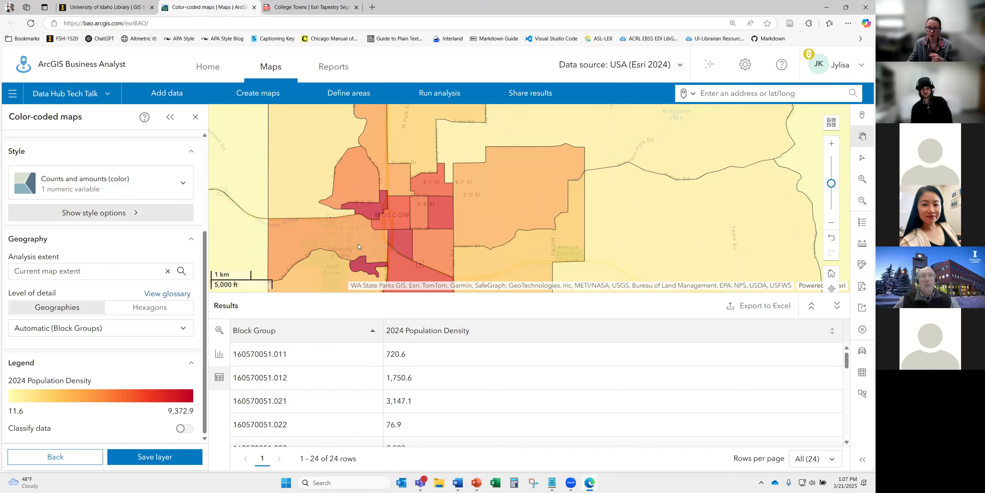
click(270, 94)
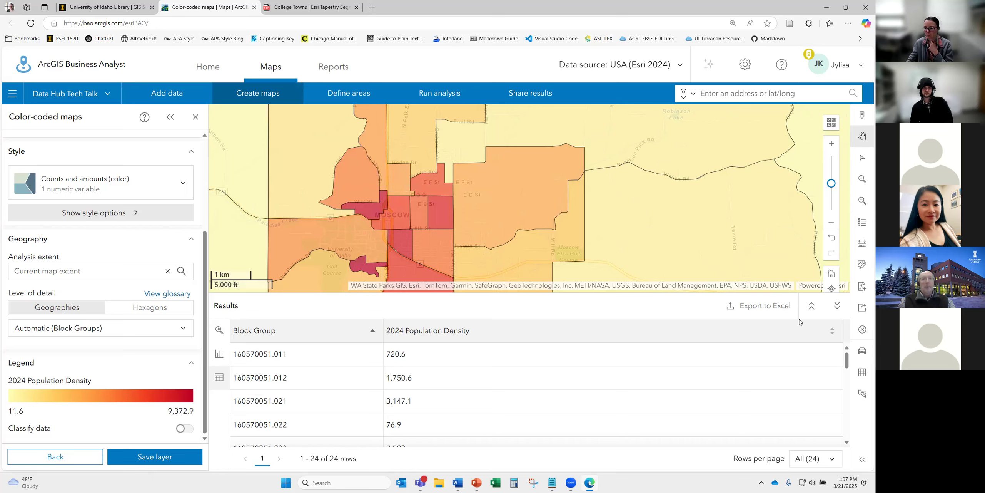
- Clear all layers from the map and close the color-coded maps workflow
click(862, 329)
click(357, 173)
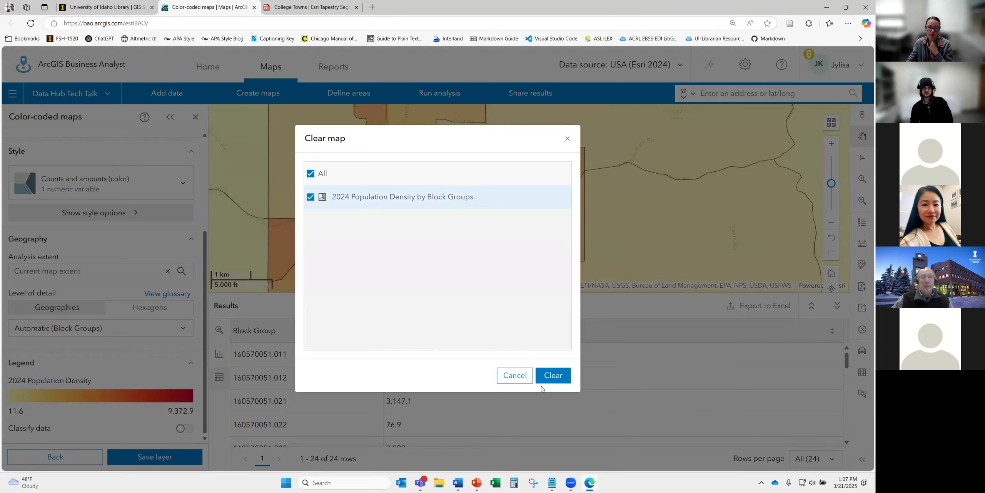
click(553, 375)
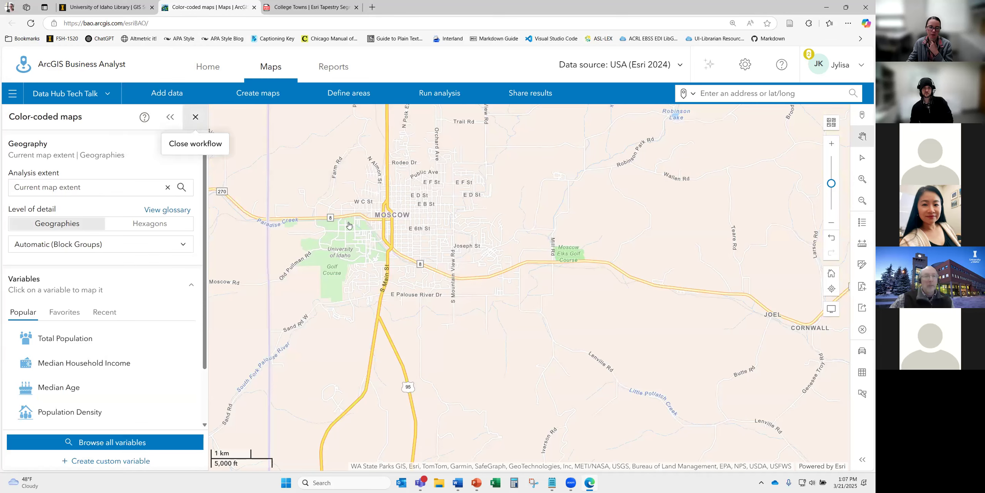
click(195, 117)
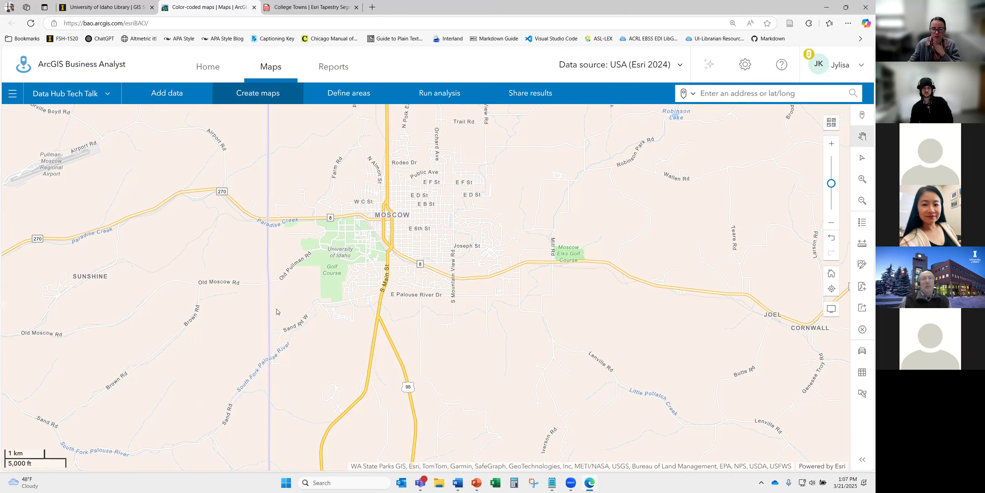
click(173, 99)
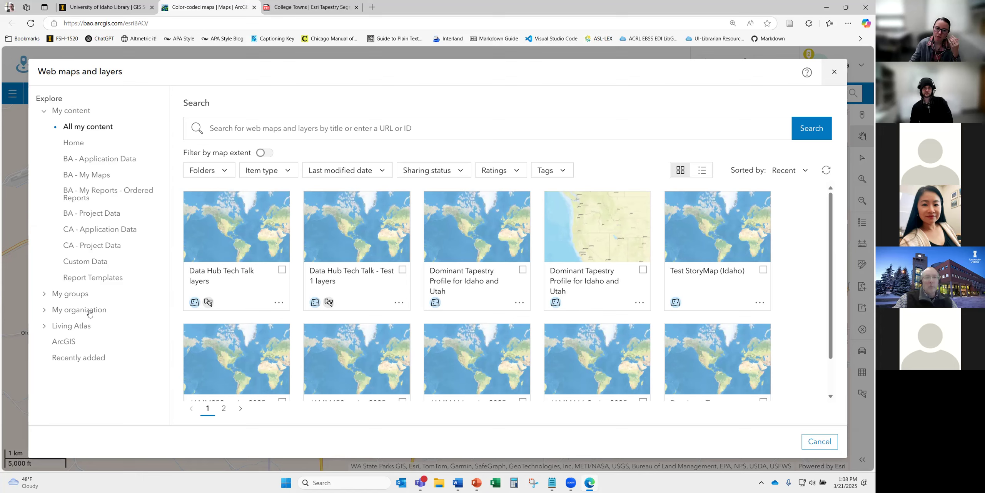
- Add the Living Atlas 'United States County Boundaries' layer to the map
click(43, 112)
click(58, 158)
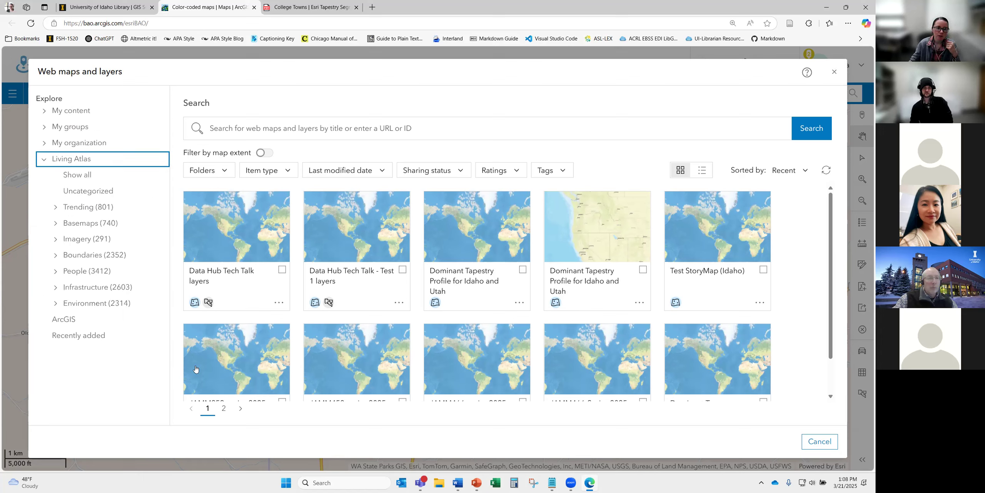
click(82, 161)
click(82, 161)
click(81, 174)
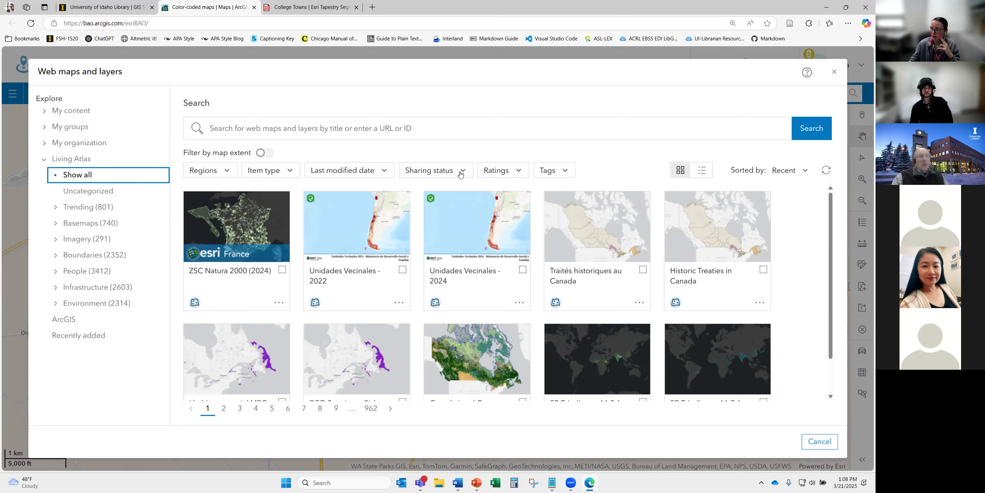
click(327, 122)
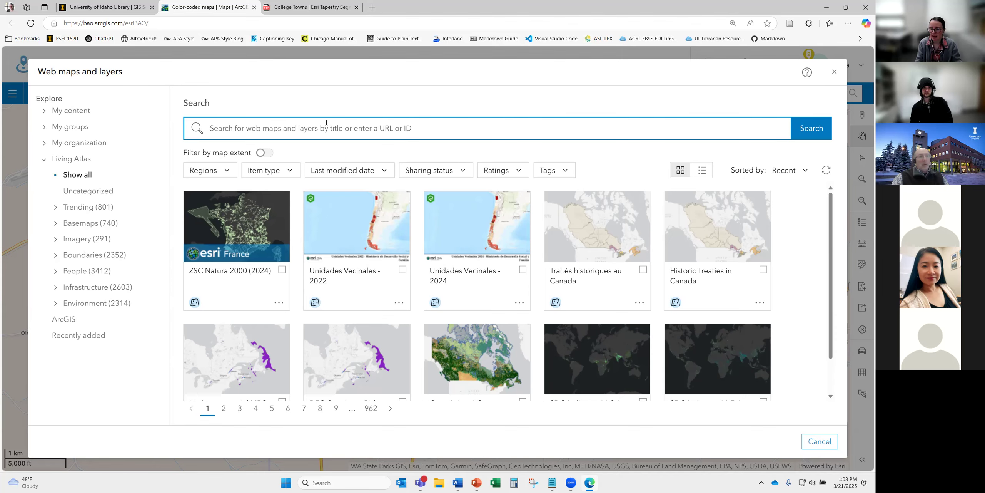
text(united states )
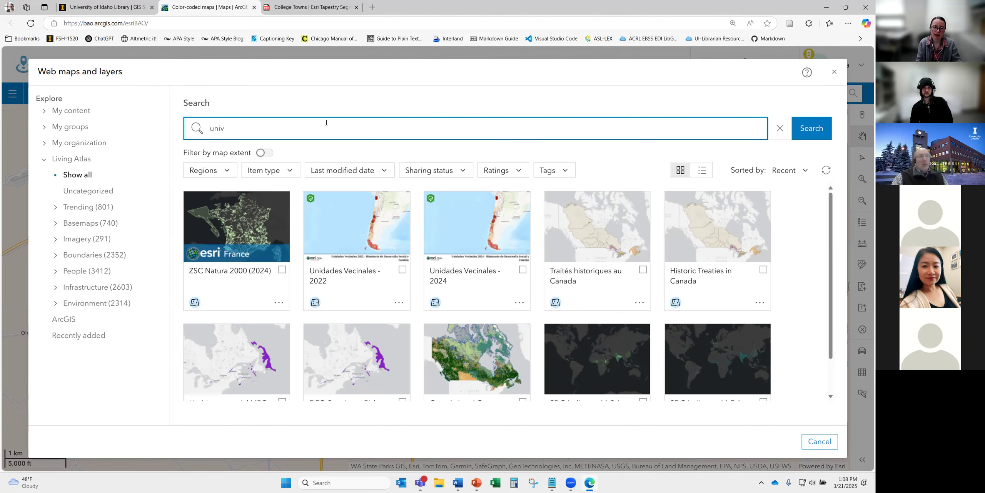
text(county b)
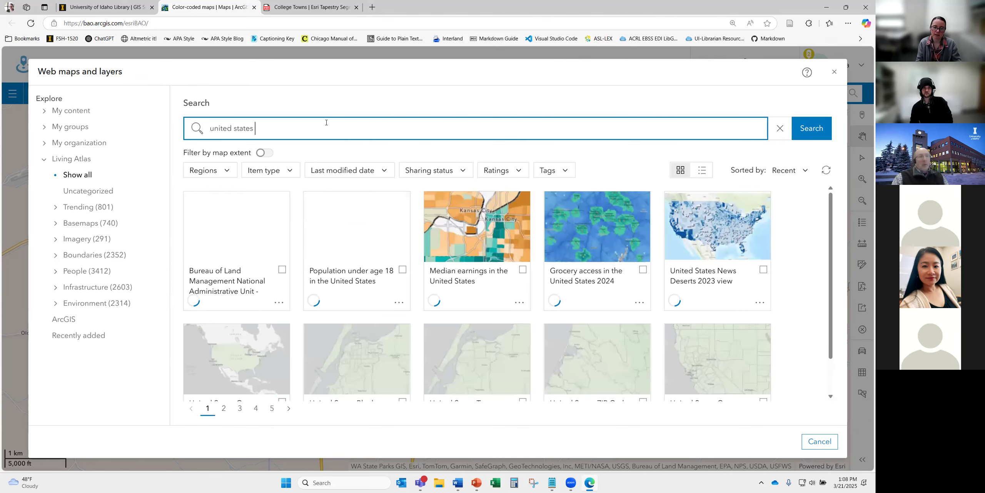
text(oundary)
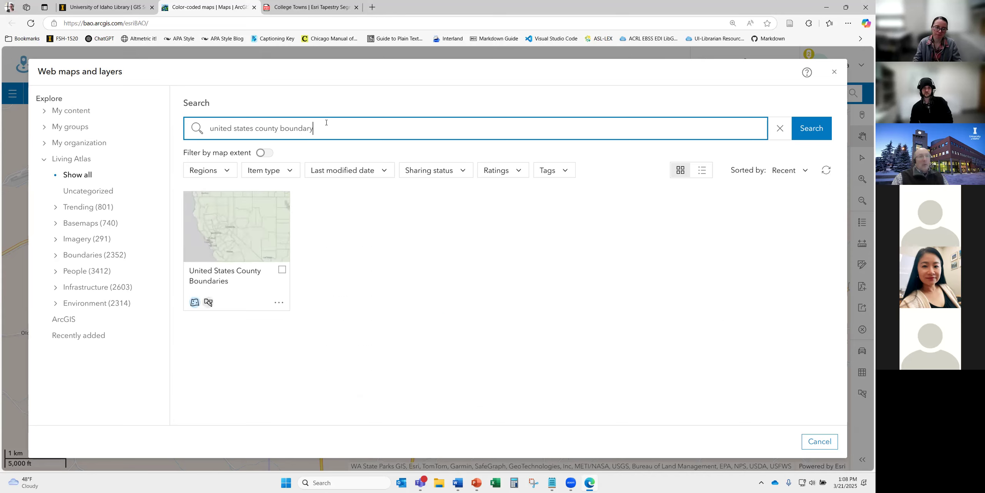
click(282, 270)
click(799, 443)
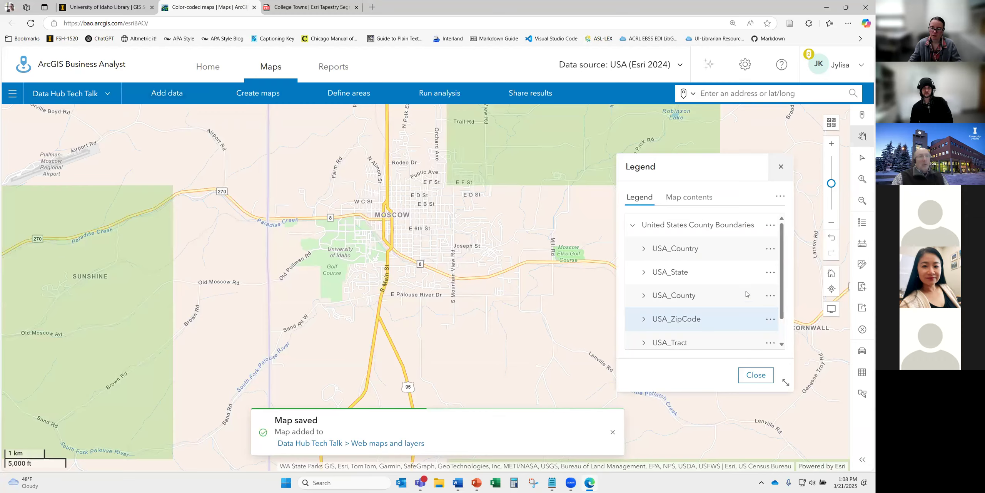
- Zoom out to eastern Washington and northern Idaho and close the legend
scroll(539, 256, down, 3)
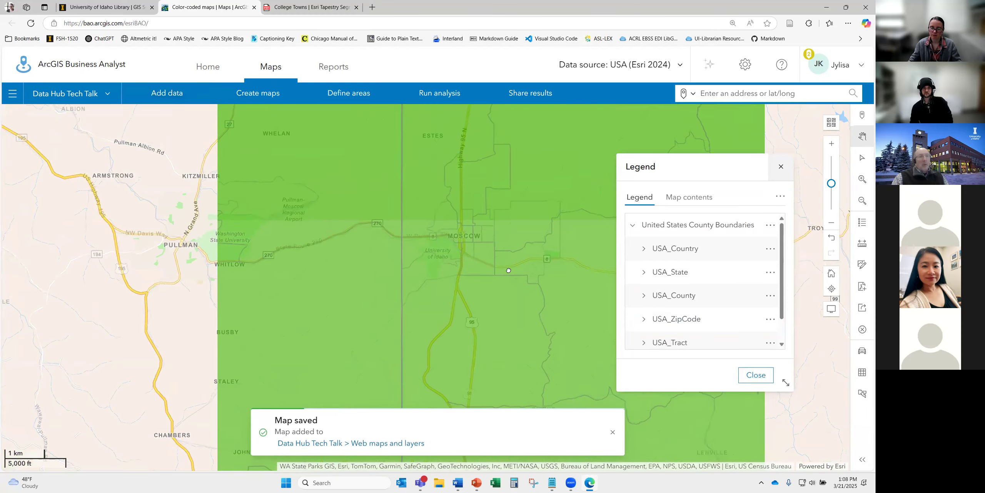
scroll(527, 287, down, 5)
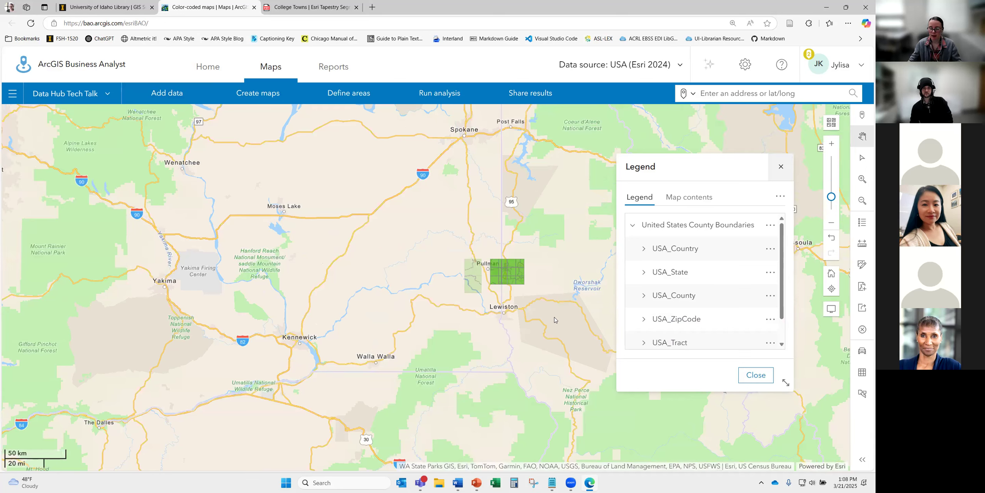
click(760, 378)
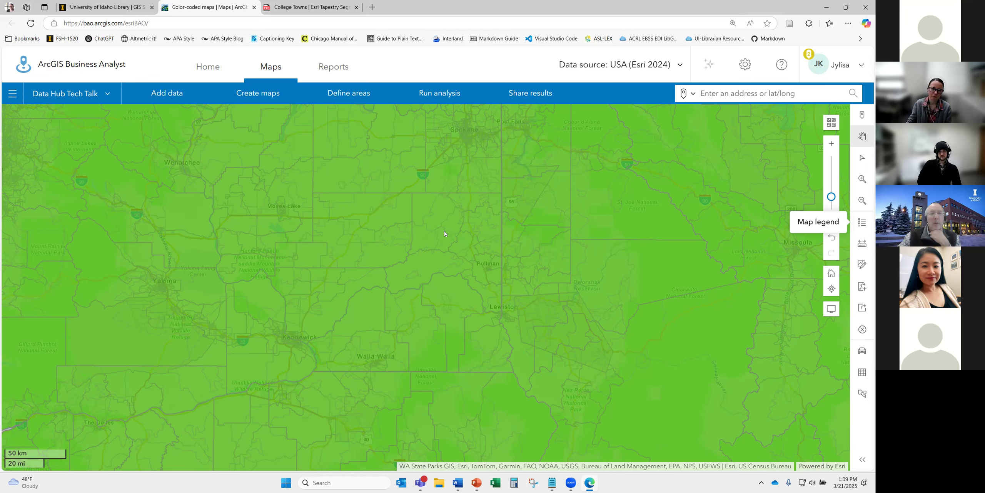
click(166, 94)
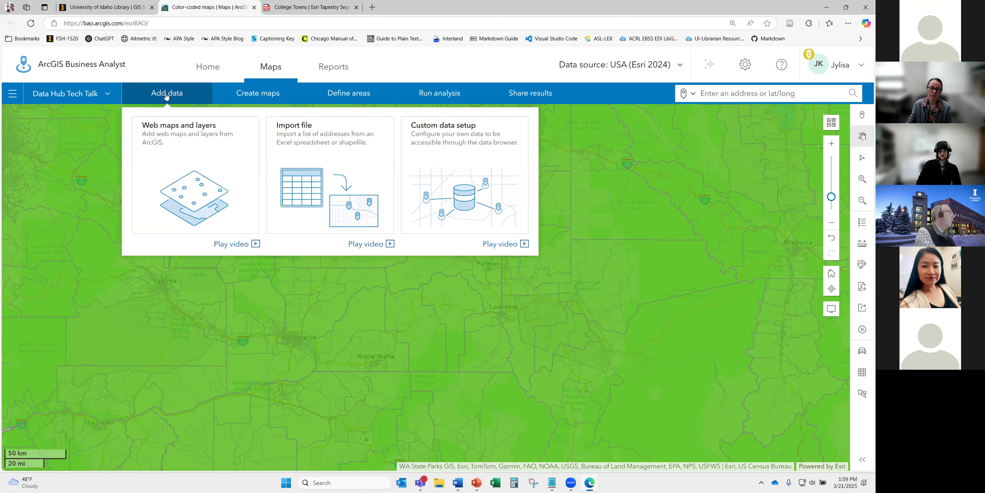
click(175, 64)
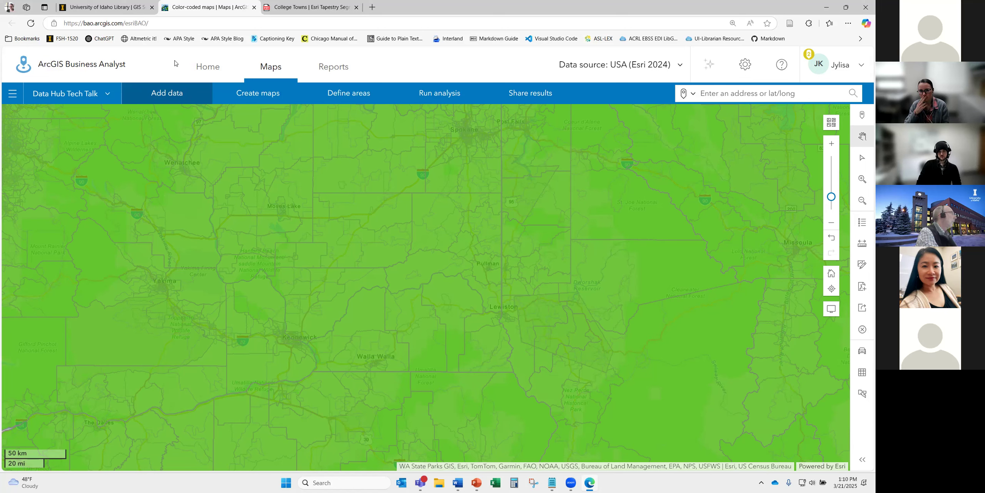
click(176, 94)
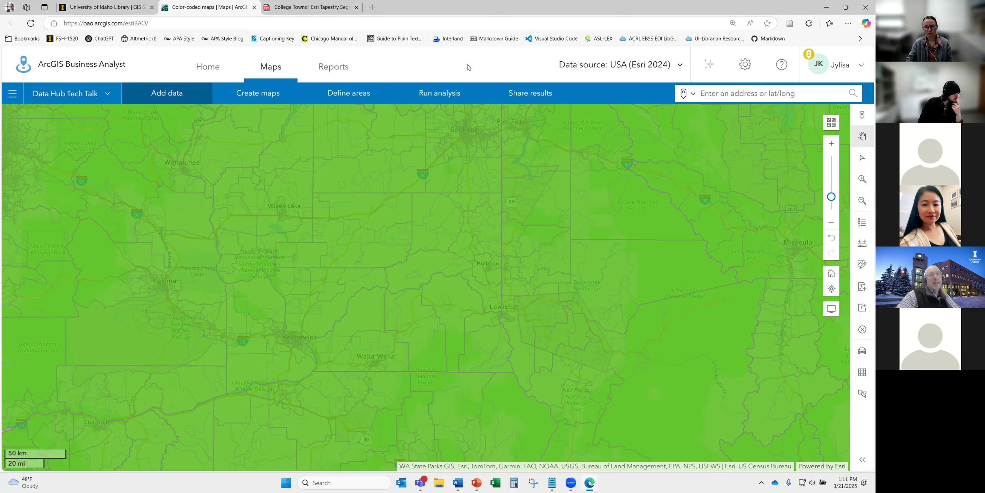
click(183, 97)
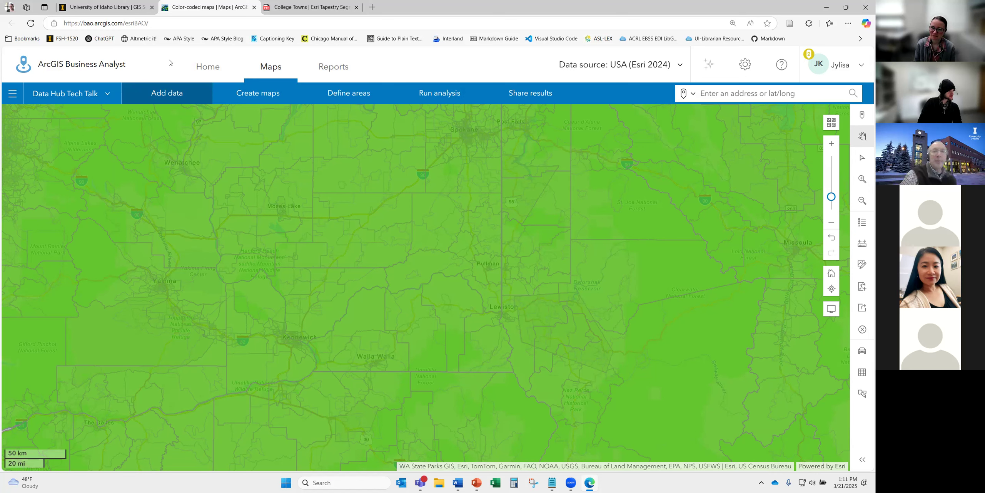
click(661, 66)
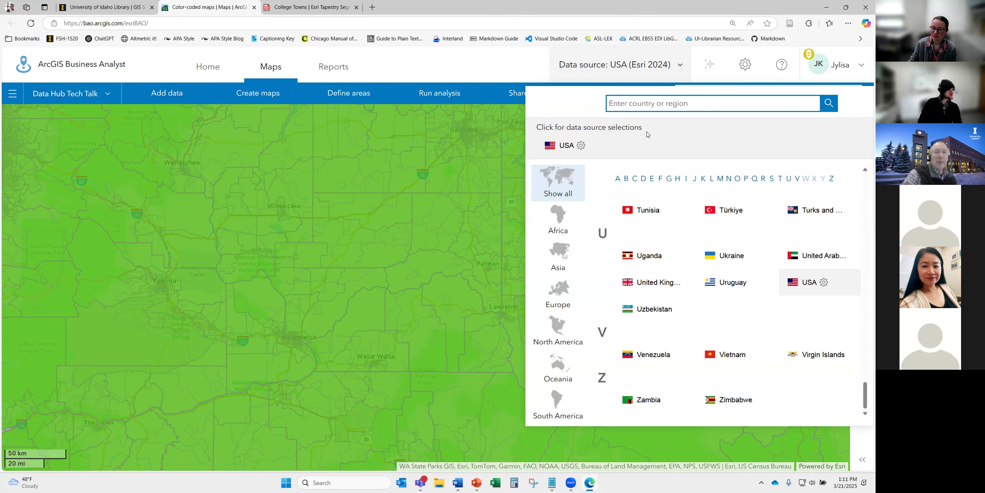
- Check the USA data vintages, keep Esri 2024, and list the analysis types
click(581, 146)
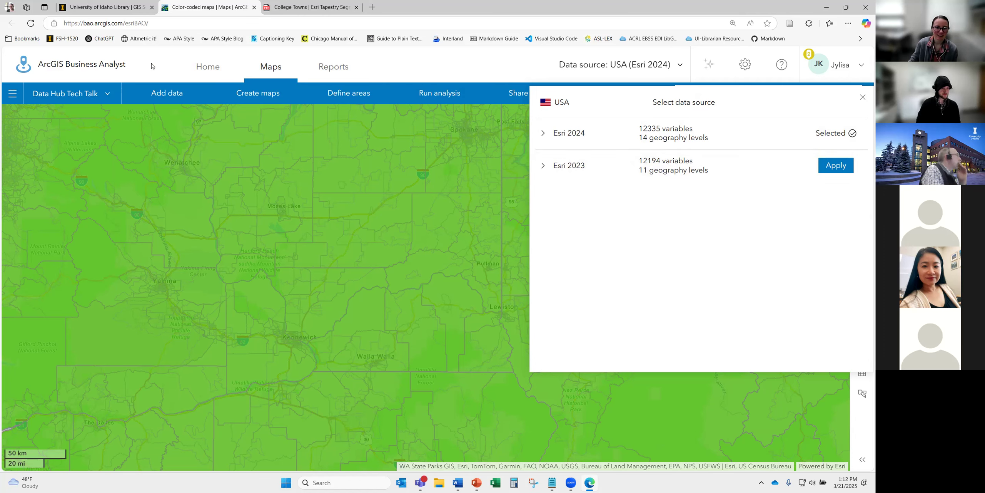
click(152, 64)
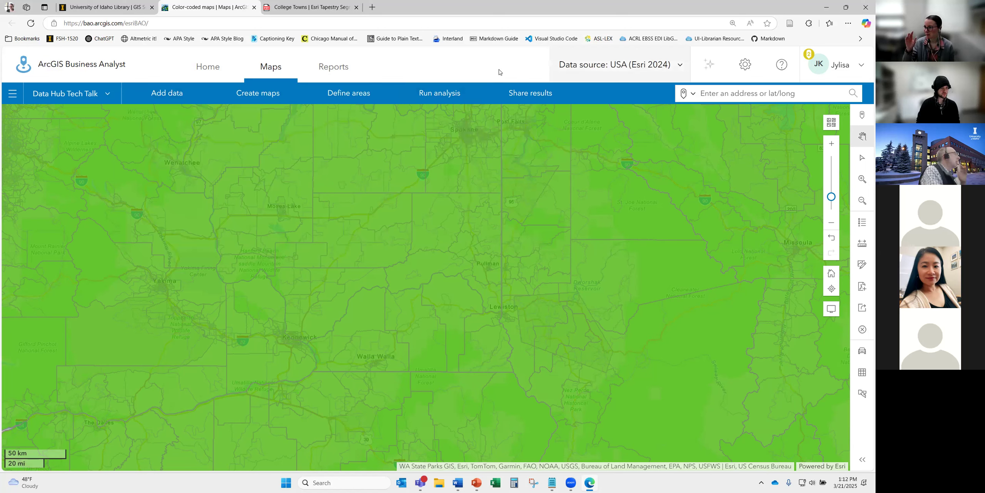
click(454, 95)
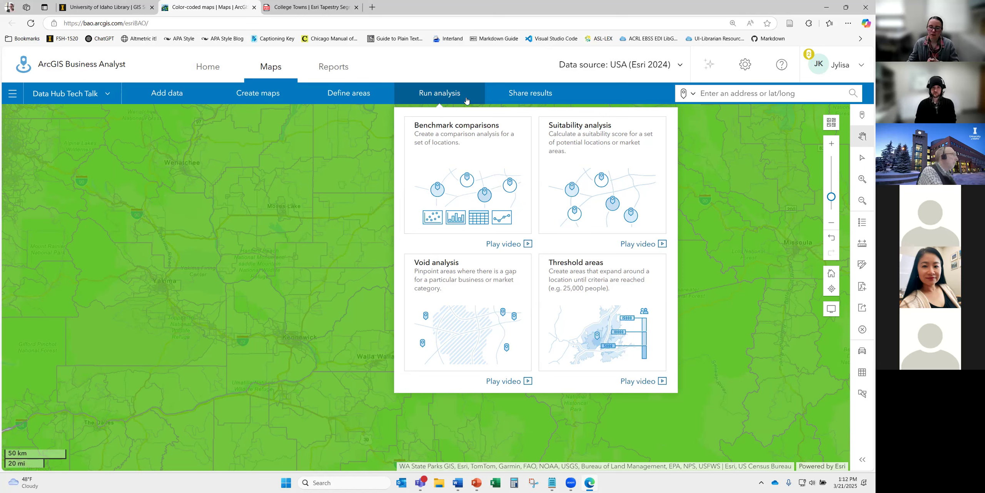
- Start a Benchmark comparison of geographies with Latah County, ID as the analysis extent
click(455, 160)
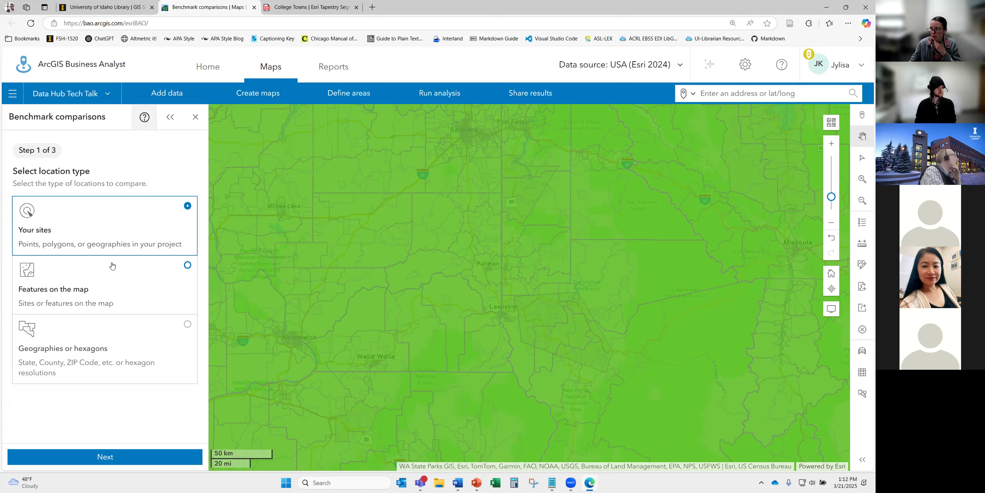
click(115, 337)
click(99, 456)
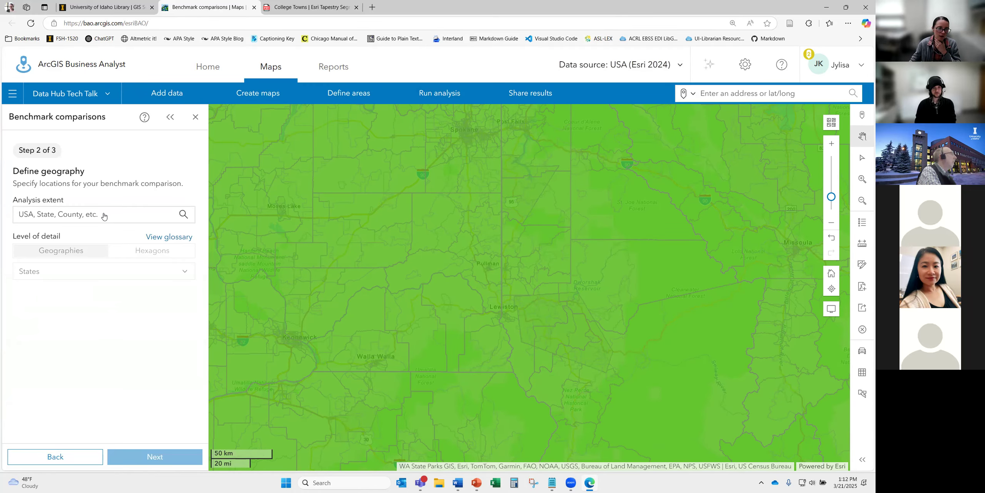
click(104, 216)
text(latah county)
click(70, 202)
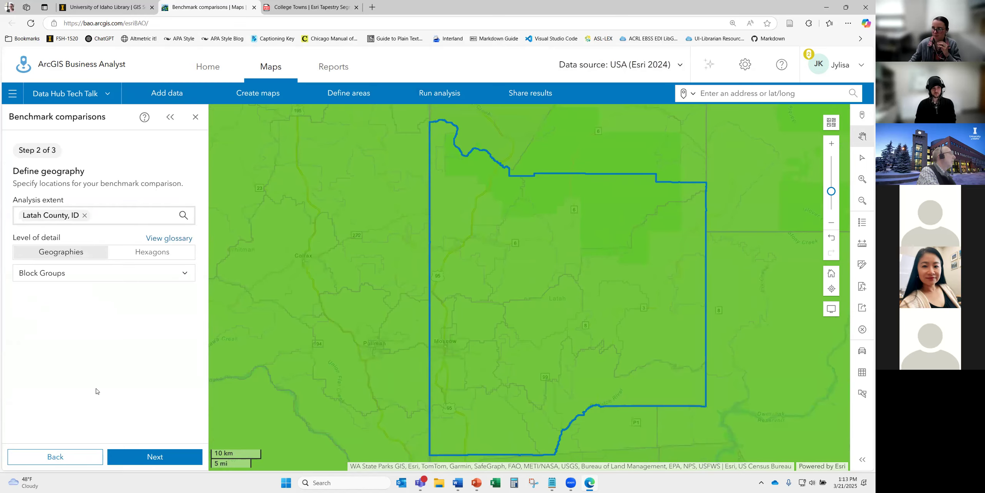
- Keep Block Groups as the level of detail and choose the Income list as criteria
click(83, 274)
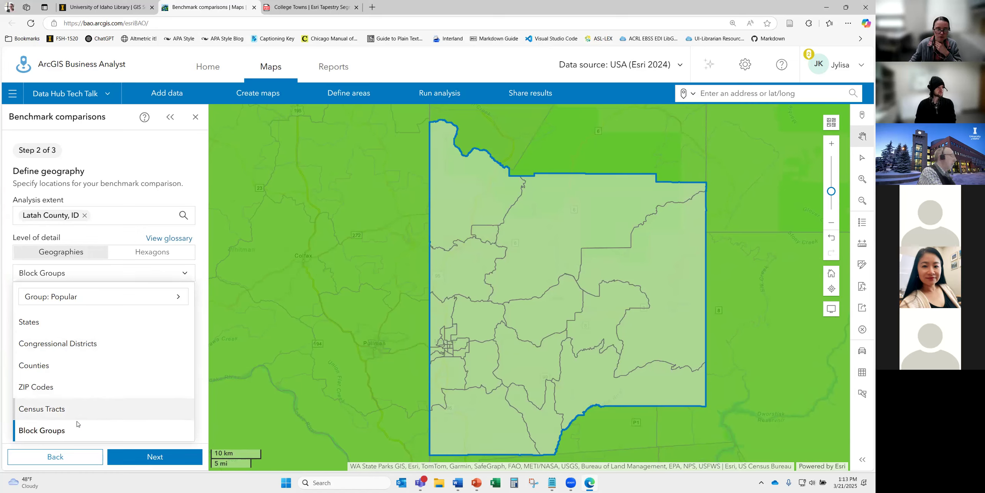
click(178, 161)
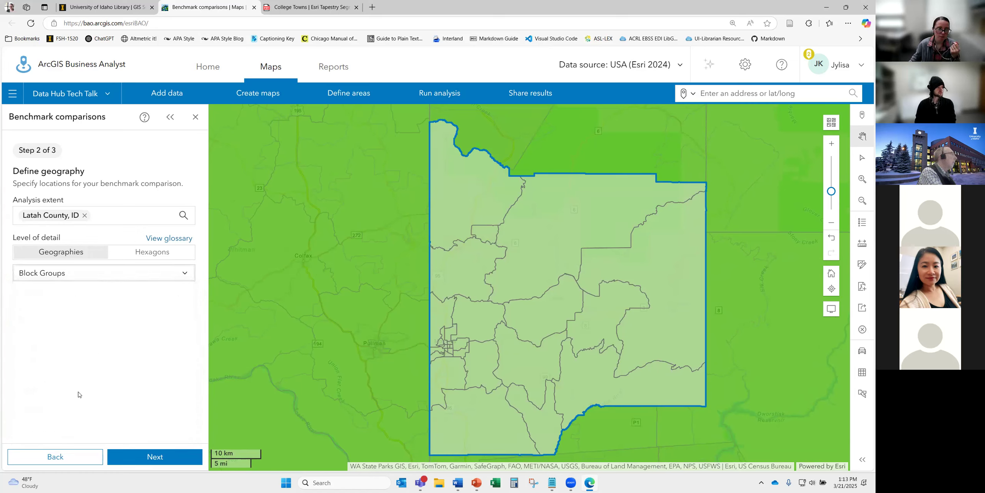
click(146, 456)
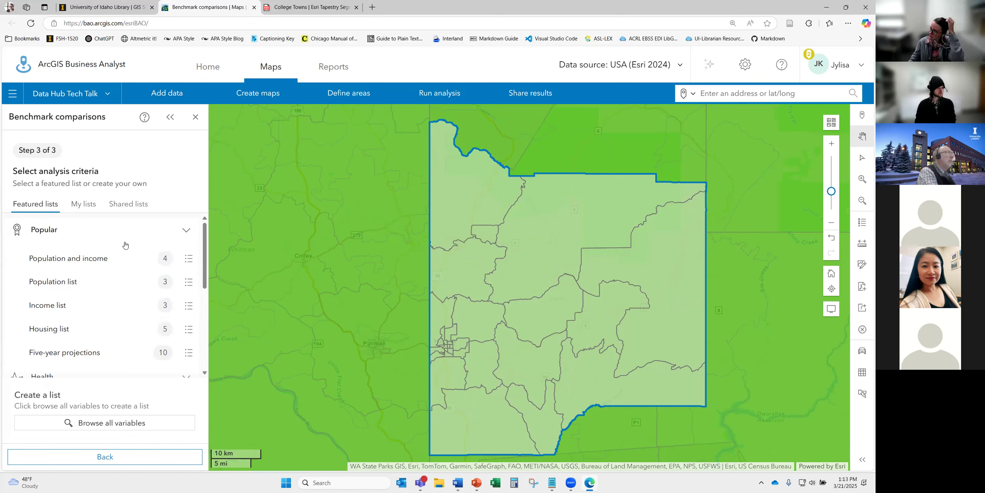
scroll(111, 337, down, 1)
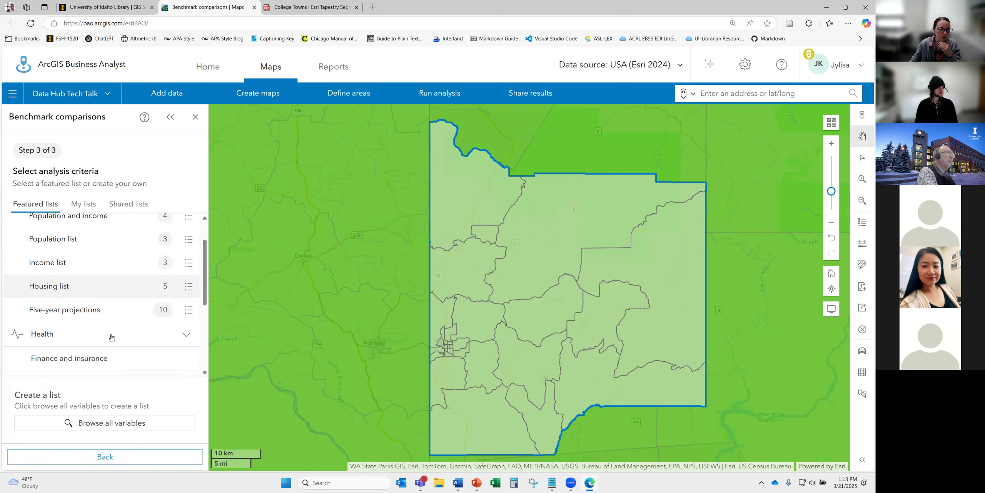
scroll(100, 336, up, 1)
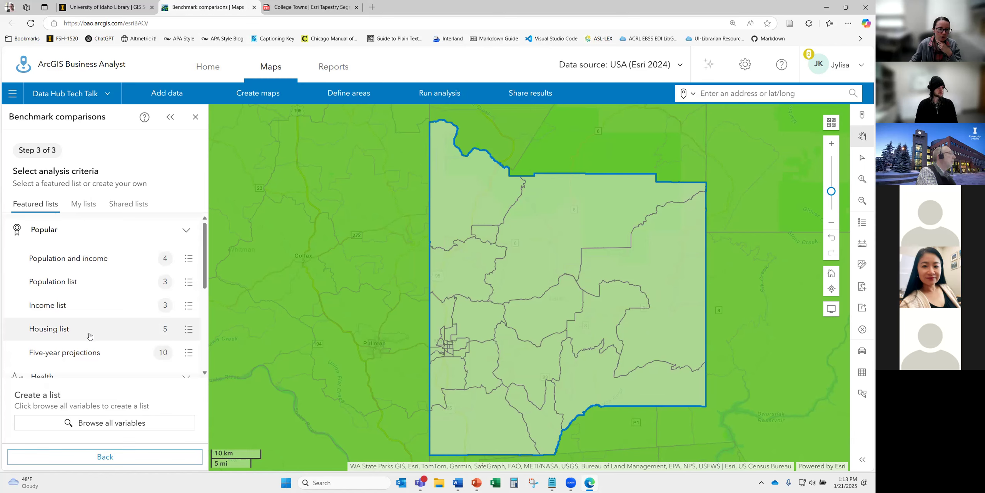
scroll(90, 336, down, 1)
click(62, 262)
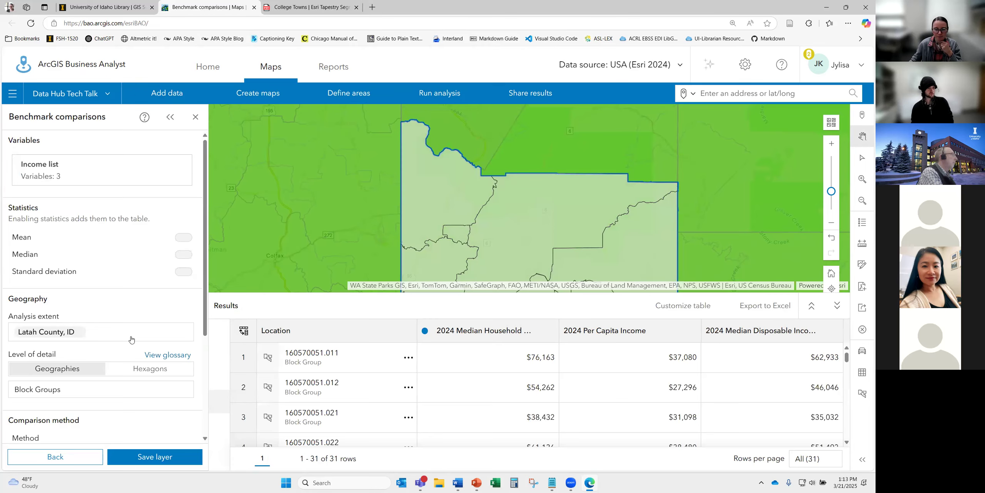
- Zoom and pan the map around Latah County to review its block groups
scroll(131, 339, down, 1)
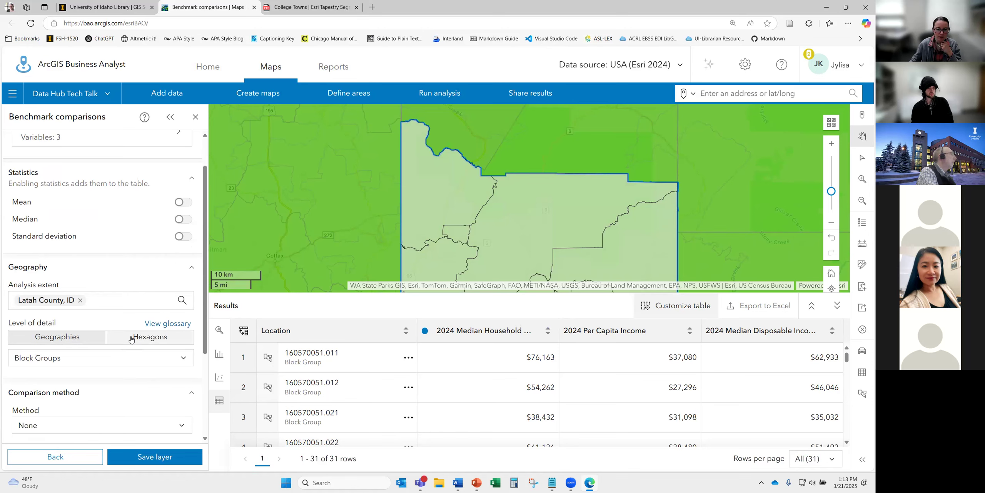
scroll(131, 337, down, 1)
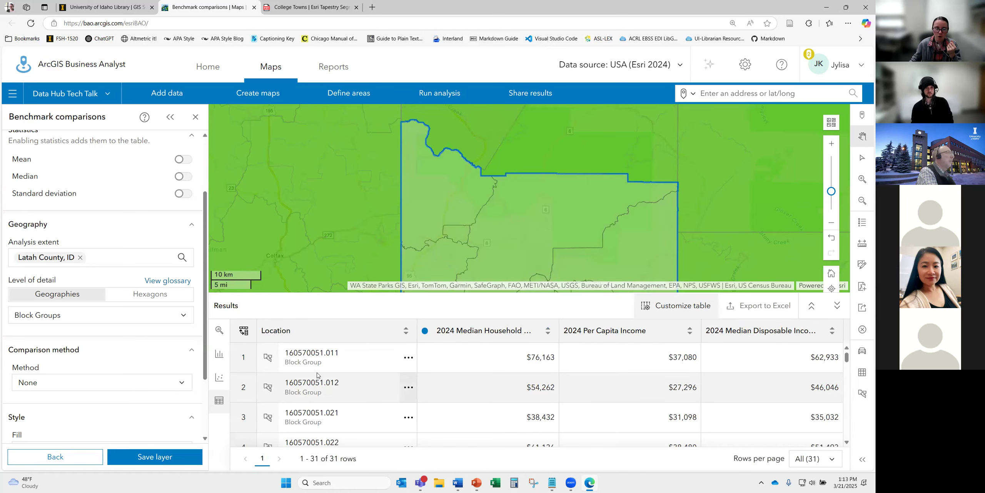
scroll(128, 292, up, 2)
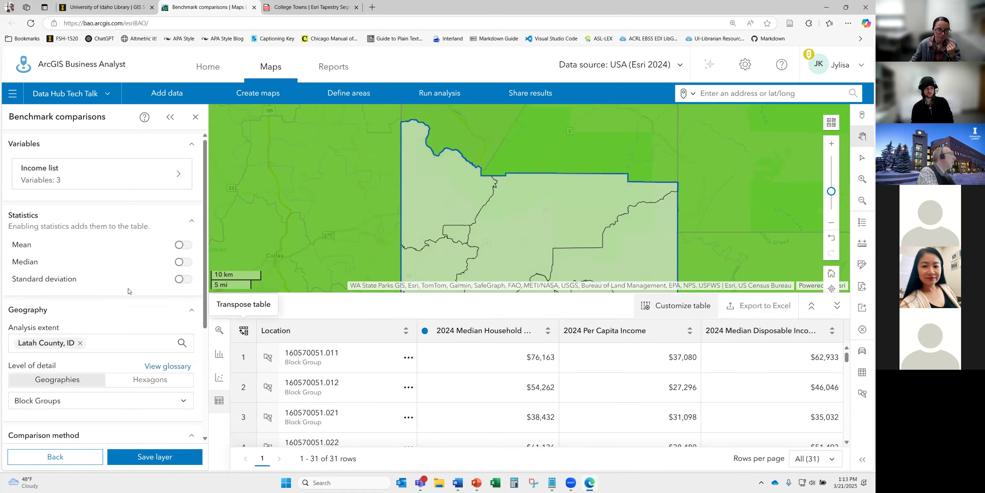
scroll(129, 295, down, 4)
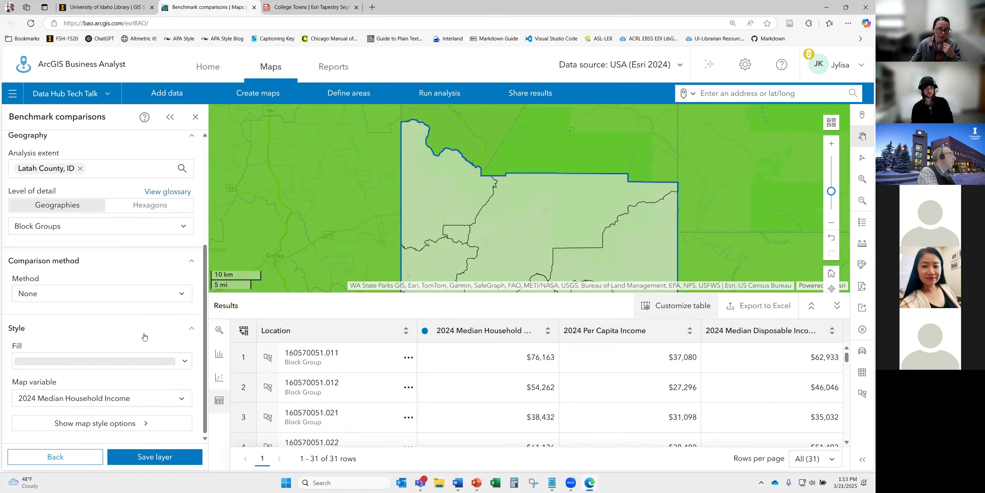
scroll(370, 239, down, 3)
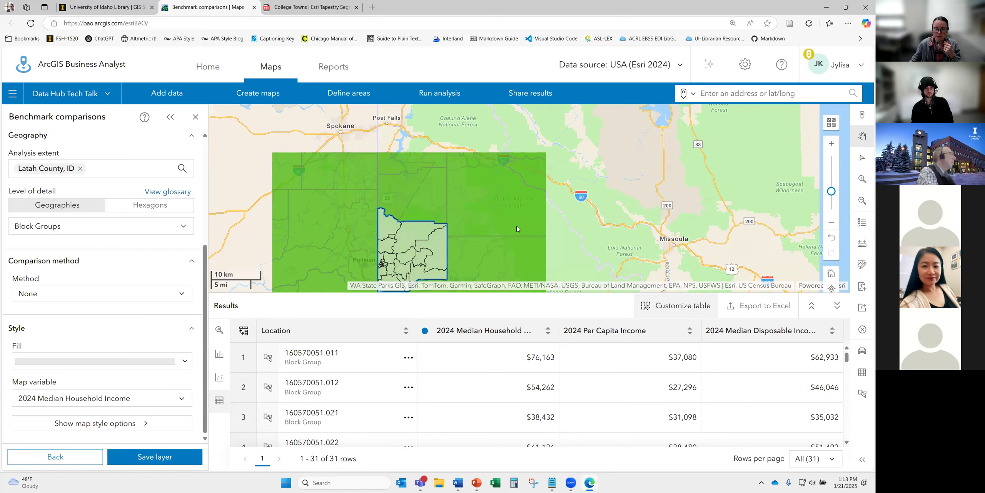
drag(533, 191, 540, 188)
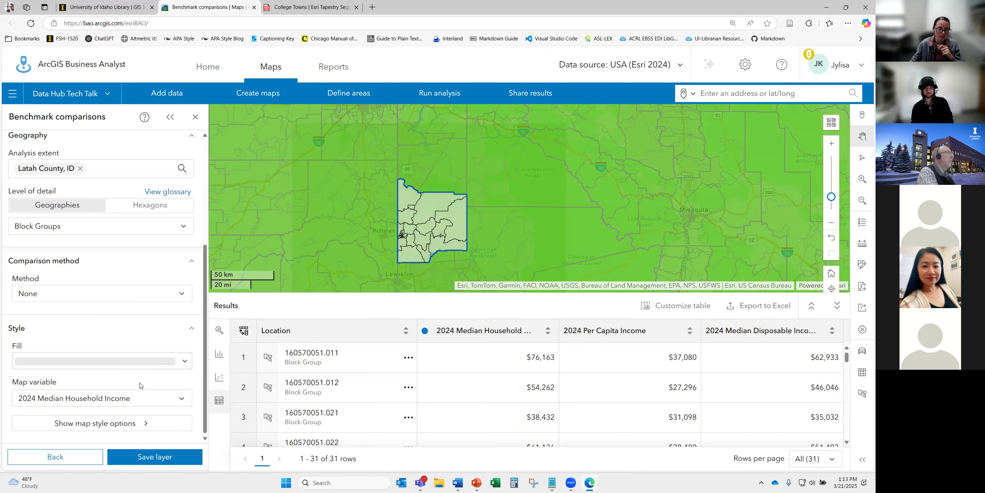
scroll(116, 319, up, 1)
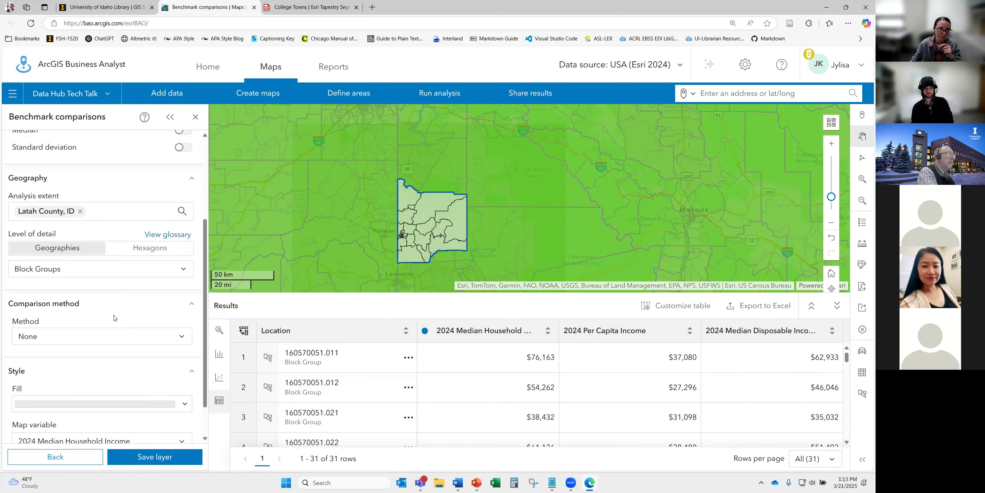
scroll(114, 318, up, 3)
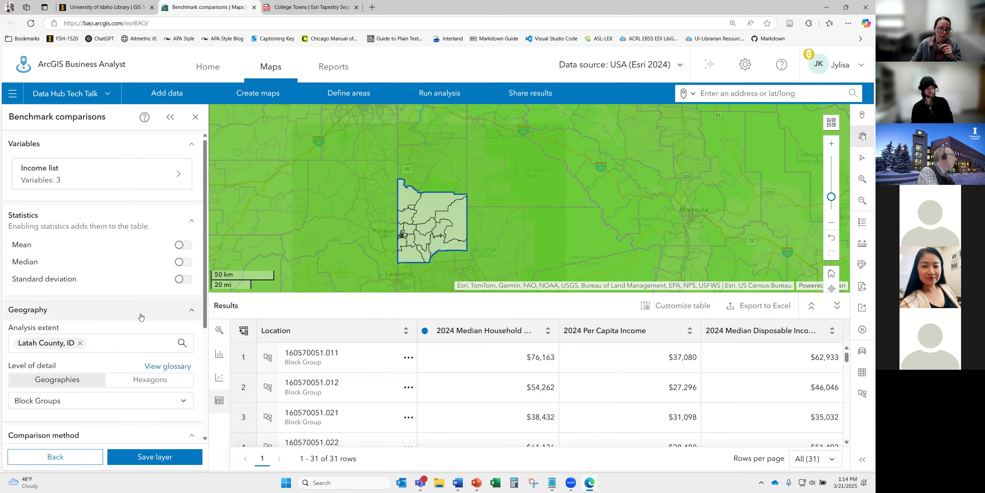
scroll(141, 317, down, 4)
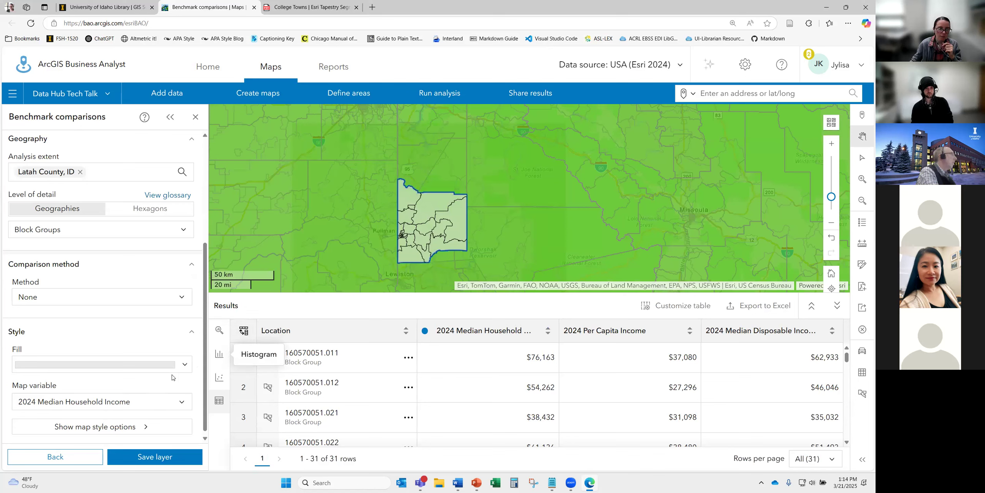
- Set the comparison method to Above and below benchmark 160570051.011 and centre Latah County
click(169, 298)
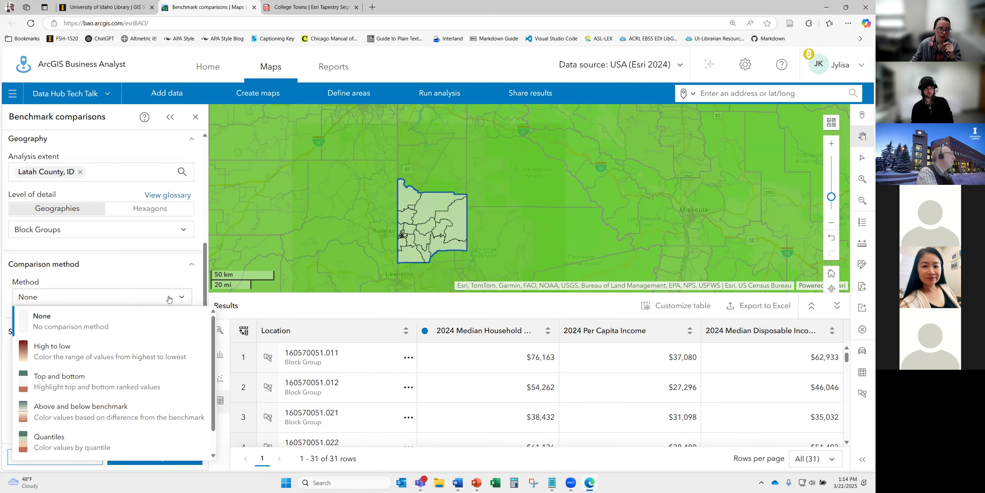
click(117, 418)
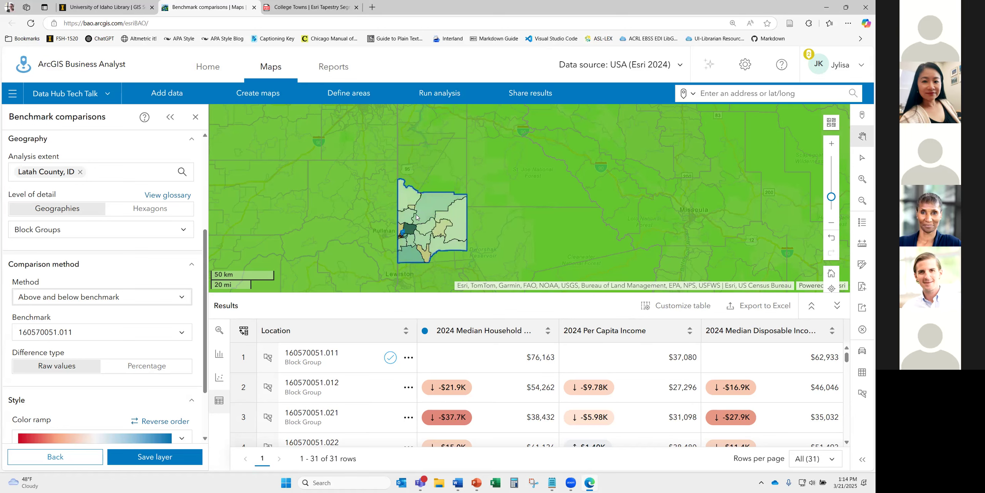
scroll(415, 234, up, 2)
drag(426, 254, 440, 232)
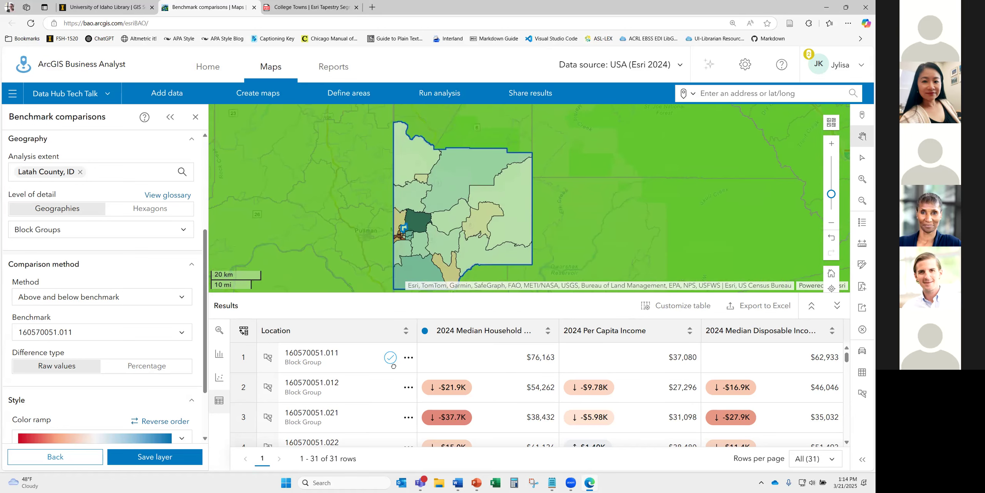
scroll(441, 228, up, 2)
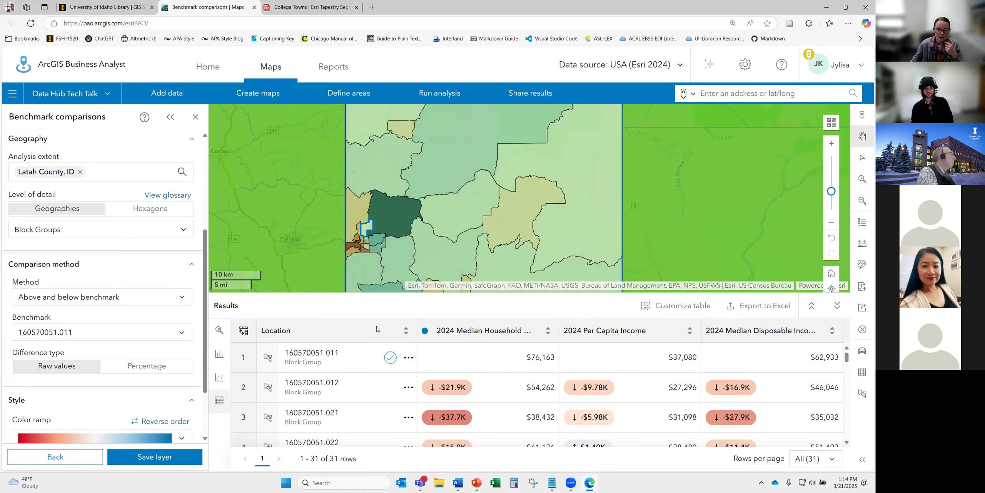
- Inspect block group 160570054.003 and the block groups available as benchmark
click(355, 243)
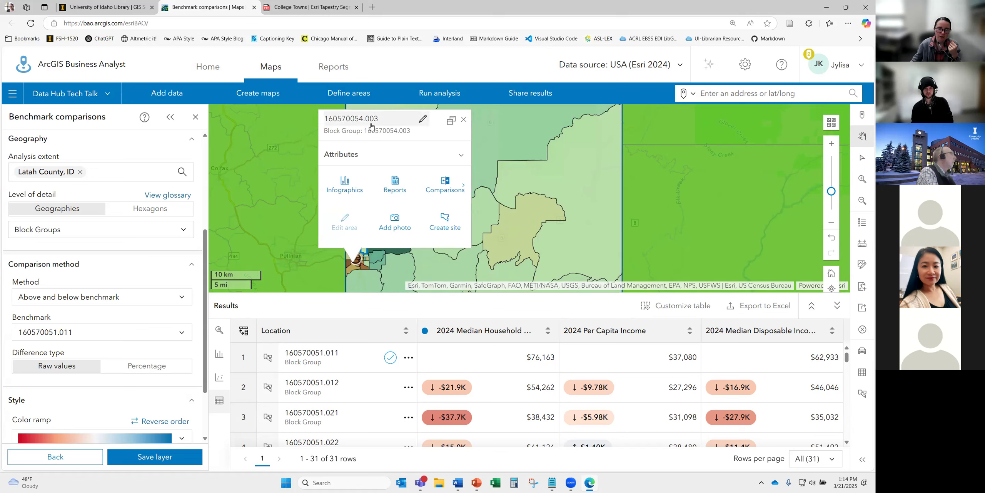
click(109, 334)
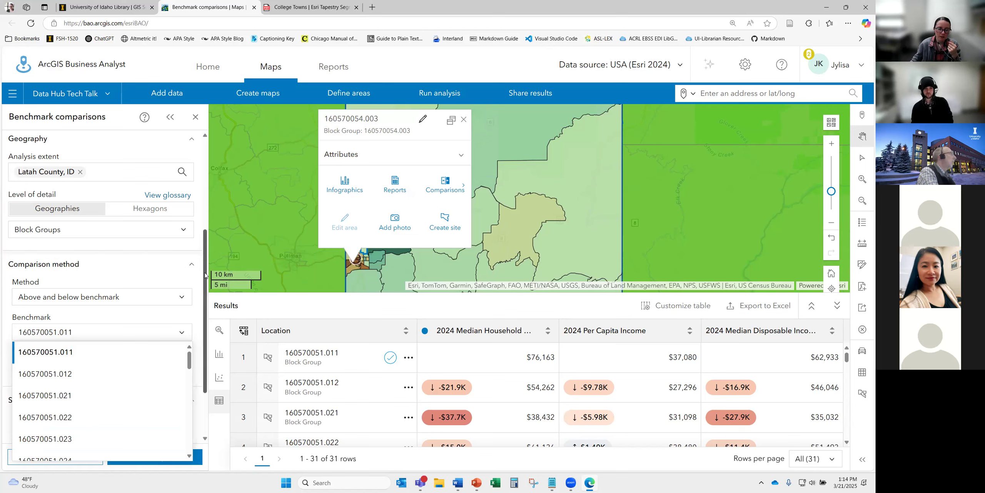
click(463, 120)
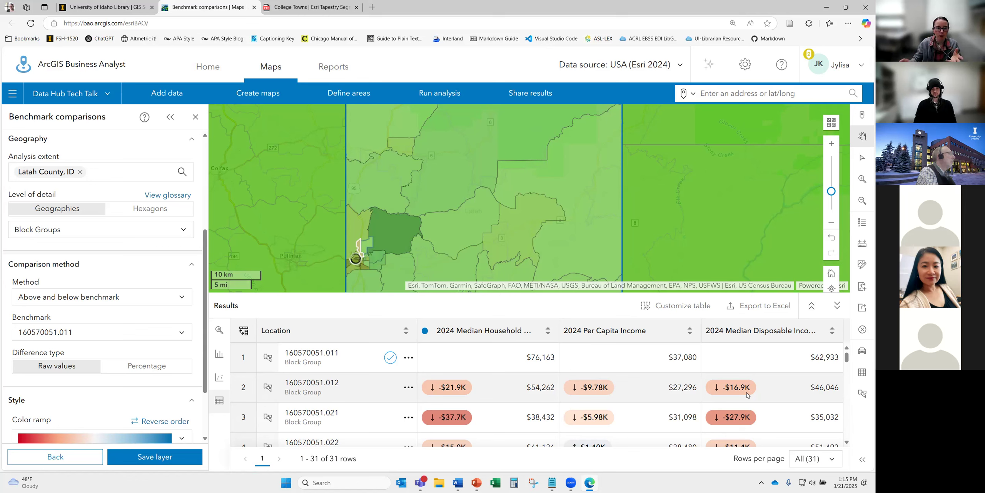
- Review the Income list variables and export the comparison table to Excel
scroll(85, 176, up, 5)
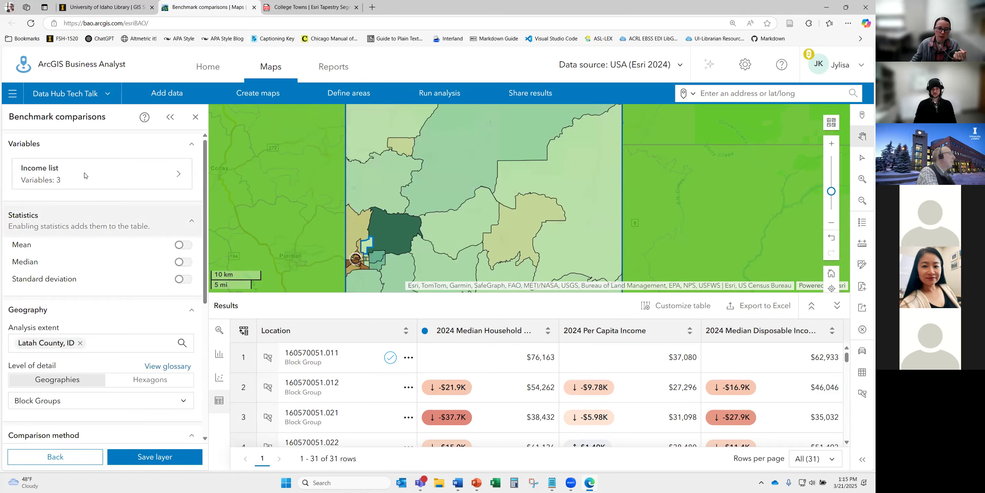
click(169, 177)
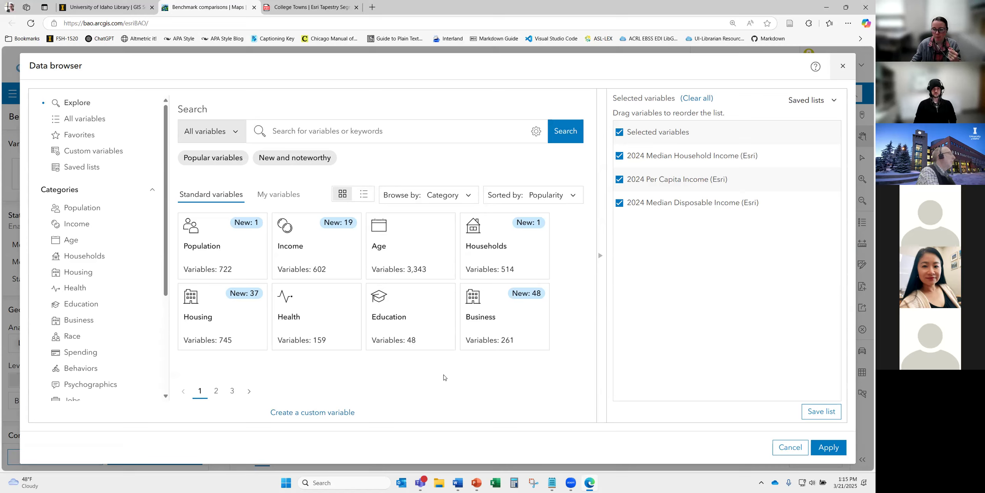
click(843, 68)
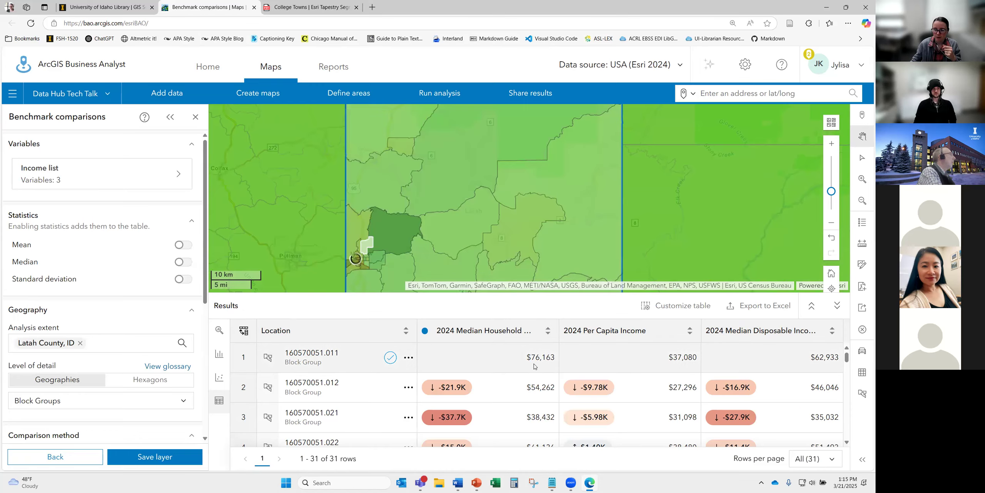
click(764, 306)
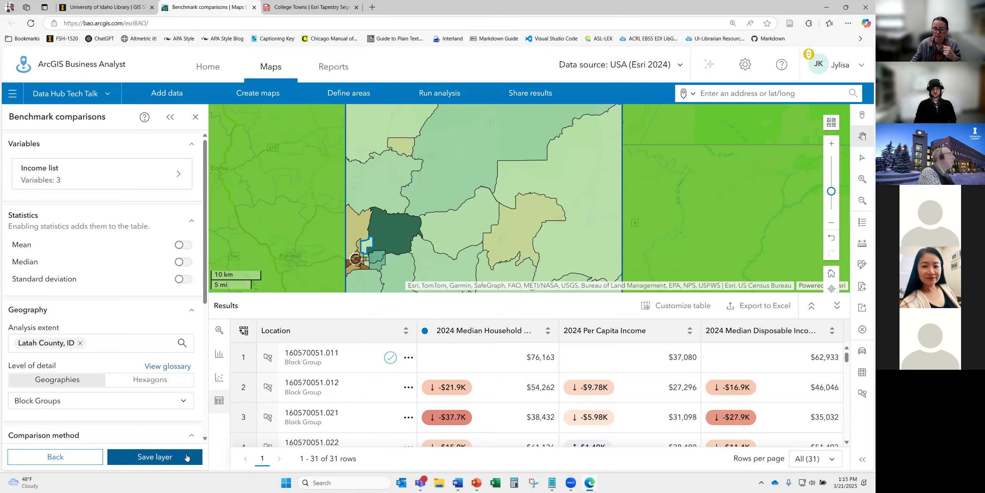
- Go back from the results without saving and clear all layers from the map
click(73, 457)
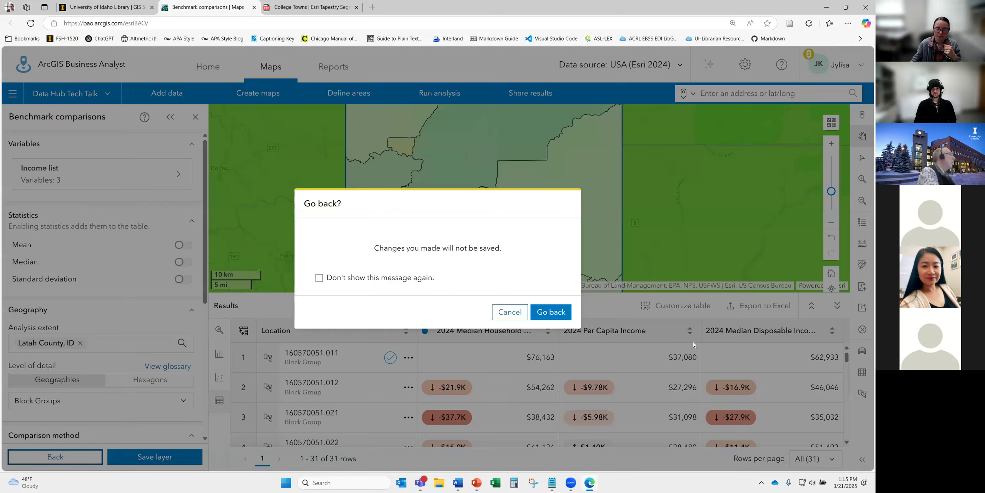
click(548, 313)
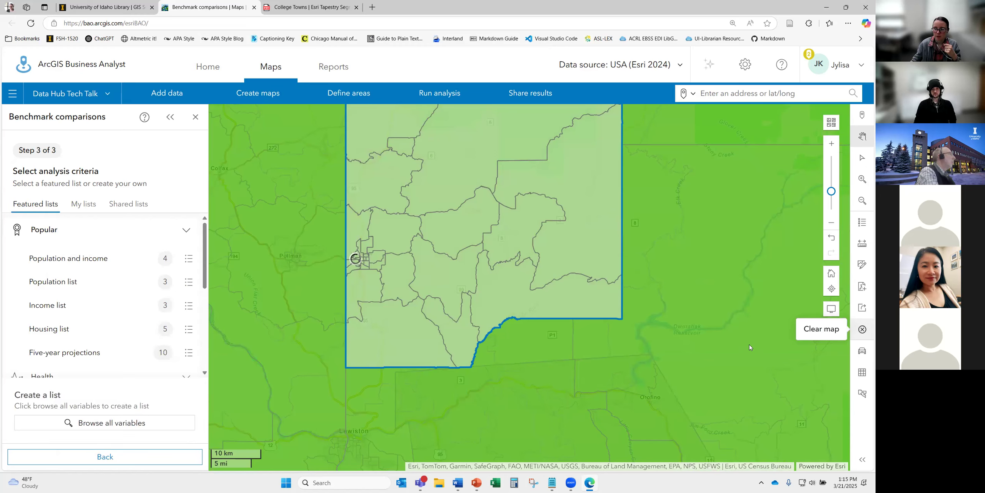
click(862, 329)
click(311, 173)
click(546, 374)
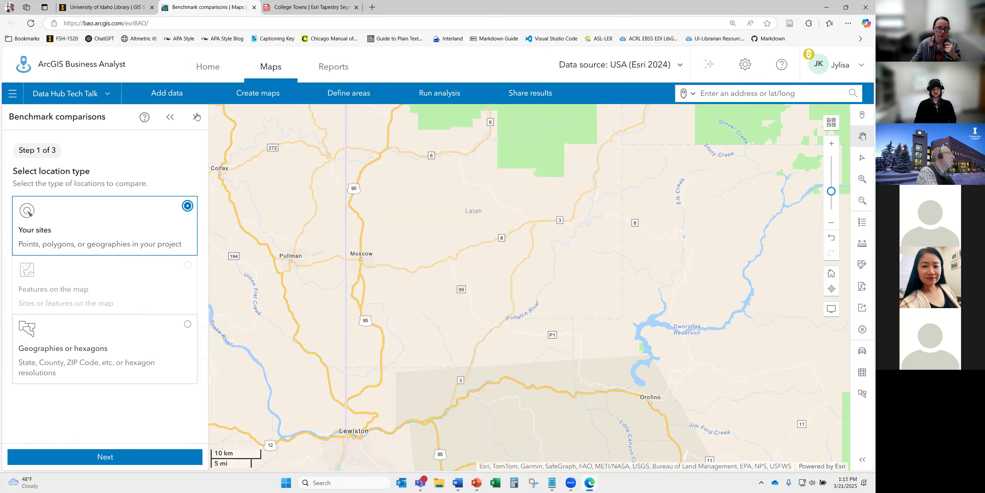
- Close the Benchmark comparisons workflow and start a Threshold areas analysis
click(196, 117)
click(440, 94)
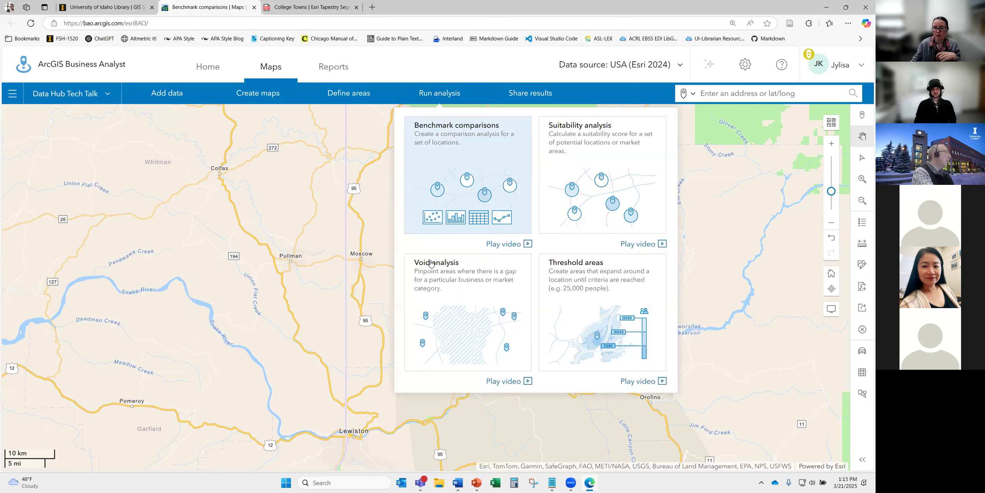
click(597, 328)
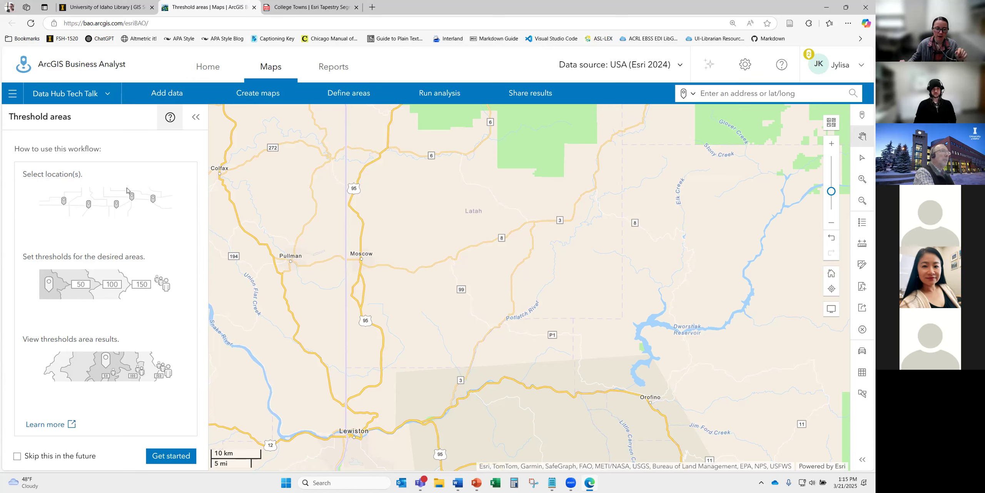
- Pin a single threshold-areas starting location at 83843, Moscow, Idaho
click(177, 457)
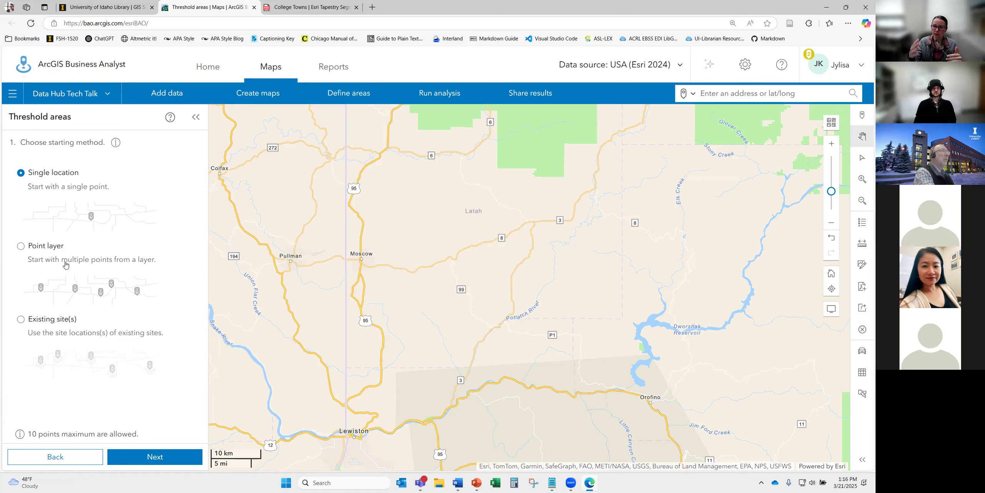
click(156, 459)
click(113, 179)
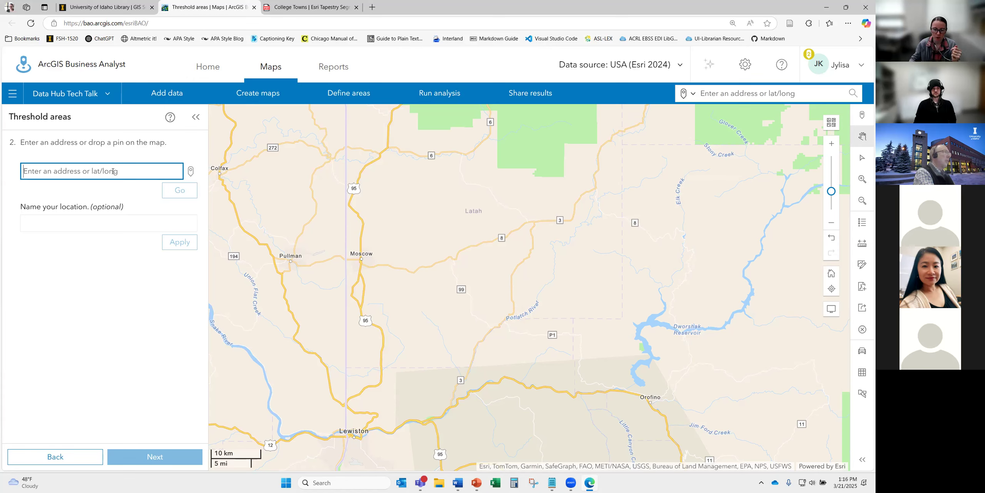
text(83843)
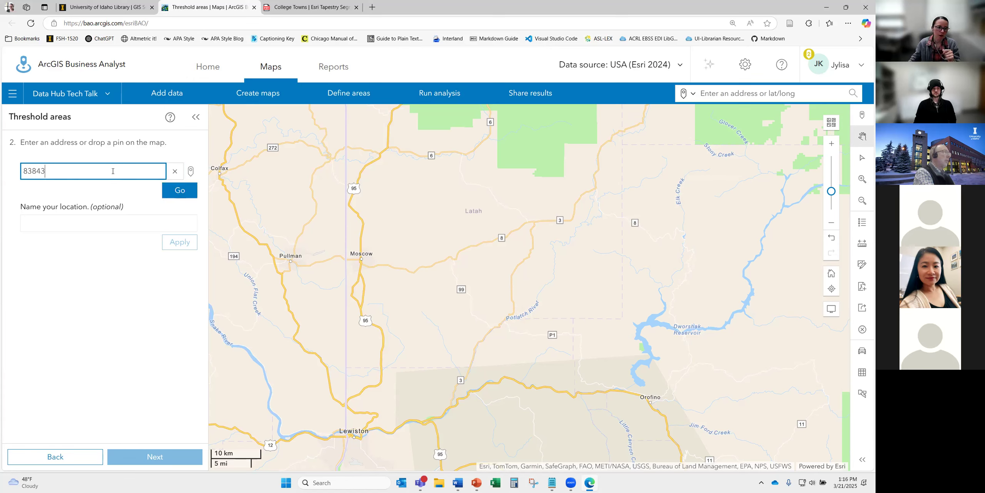
click(97, 189)
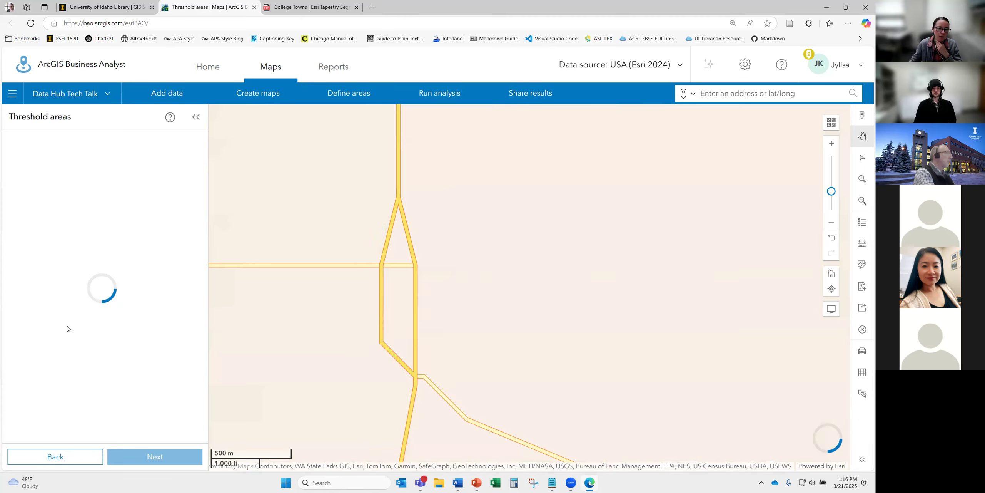
scroll(413, 304, down, 3)
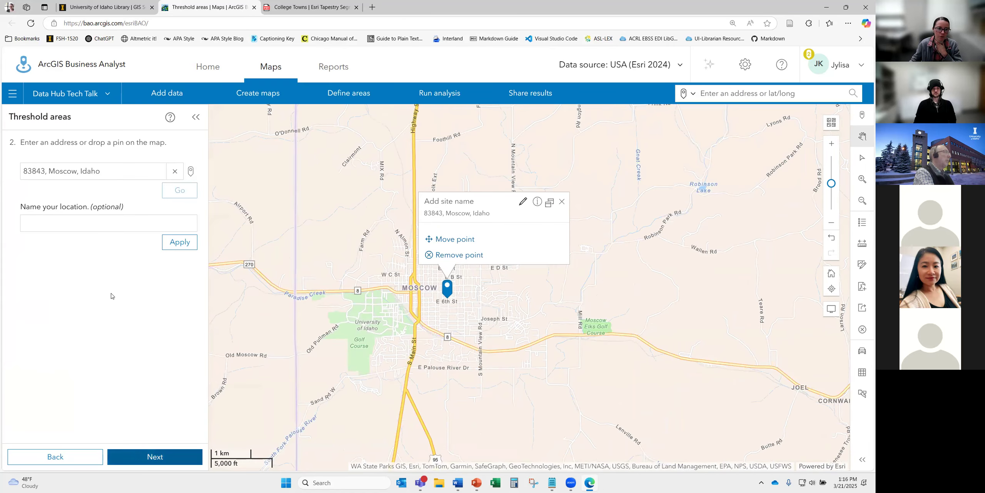
click(154, 456)
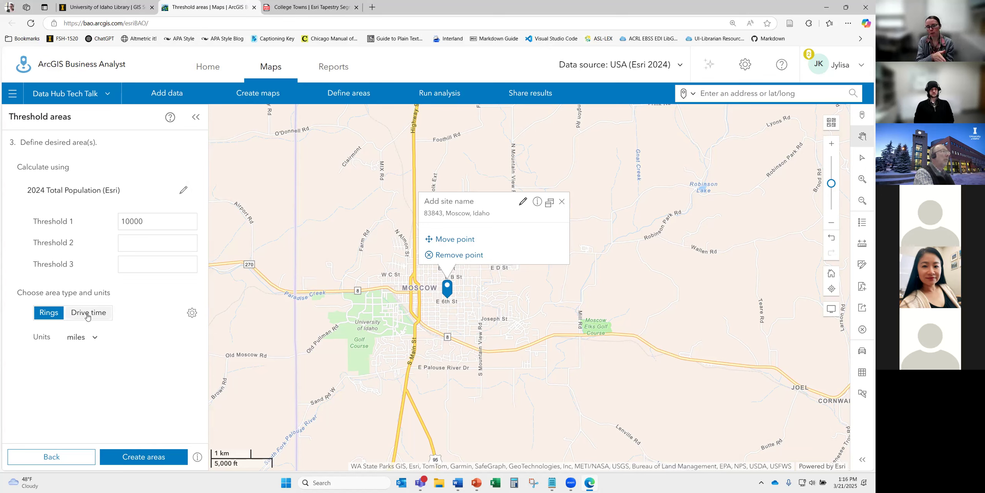
- Base the thresholds on the 2024 Aggregate Disposable Income variable
double_click(129, 222)
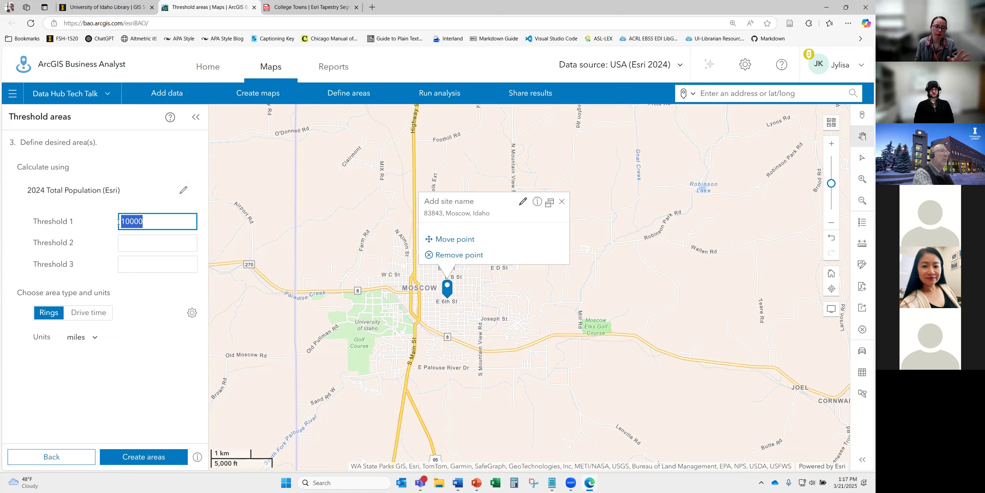
click(183, 189)
click(162, 254)
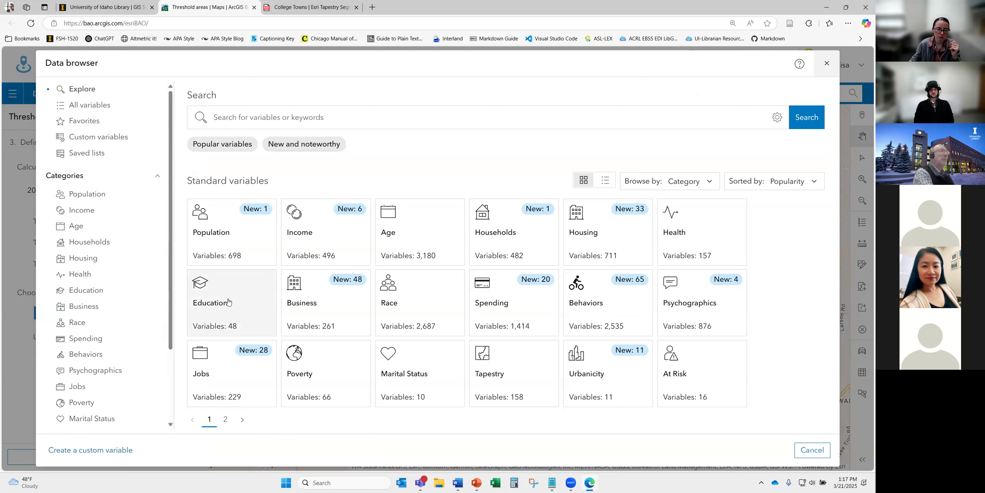
click(351, 242)
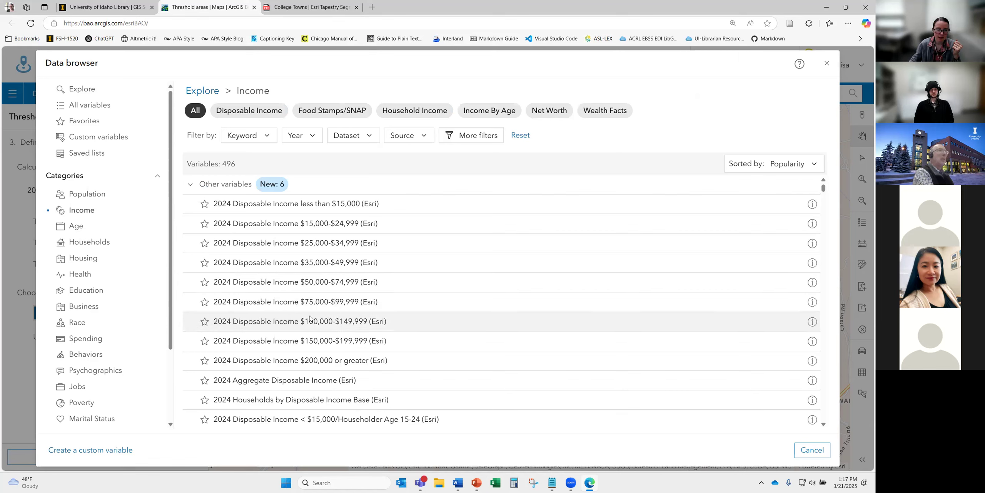
click(328, 380)
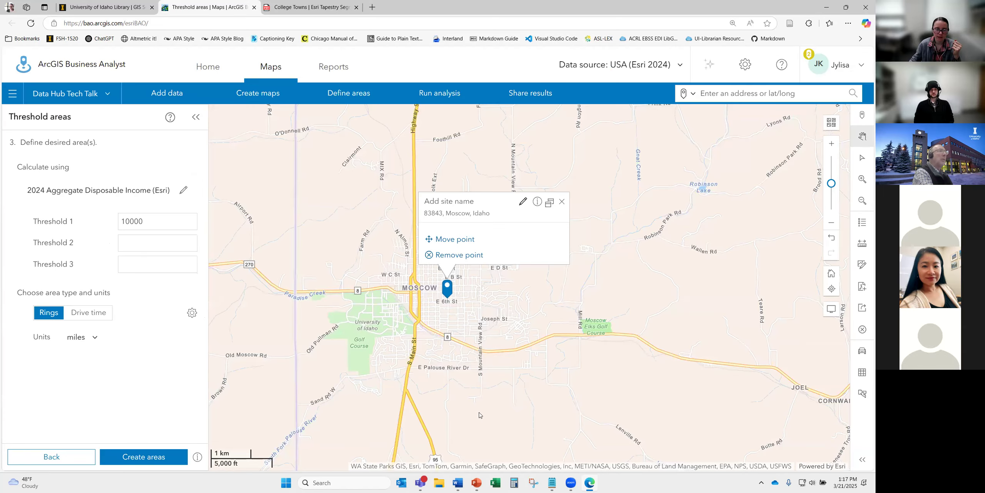
- Enter threshold values 2000, 6000 and 10000, keeping rings in miles
double_click(153, 224)
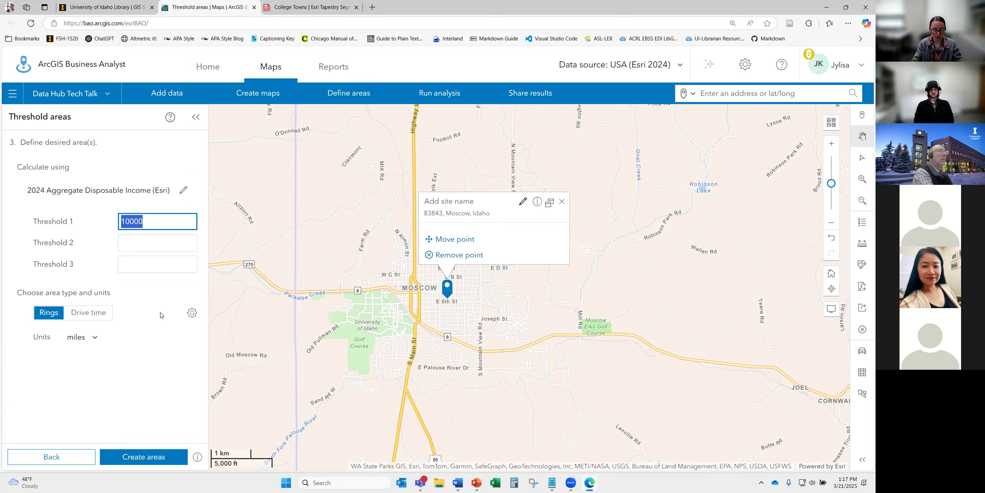
text(200)
key(Tab)
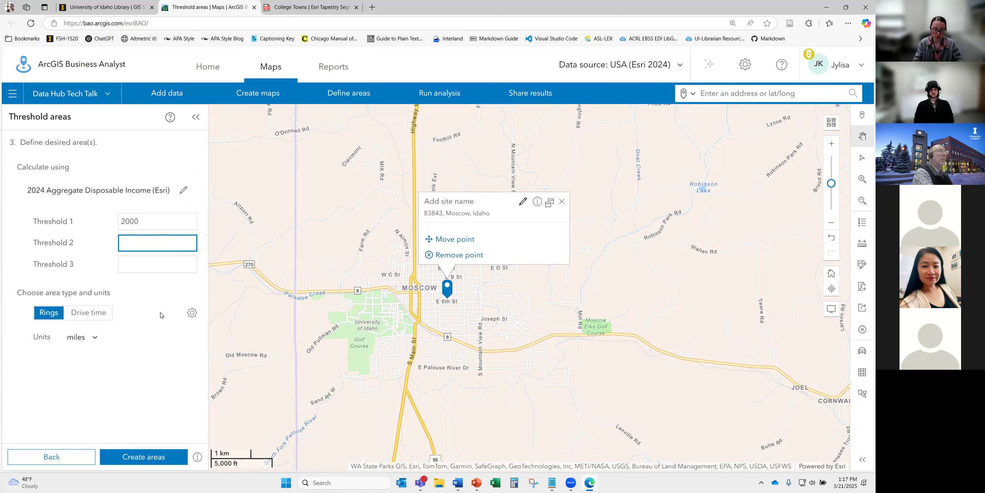
text(6000)
key(Tab)
text(10000)
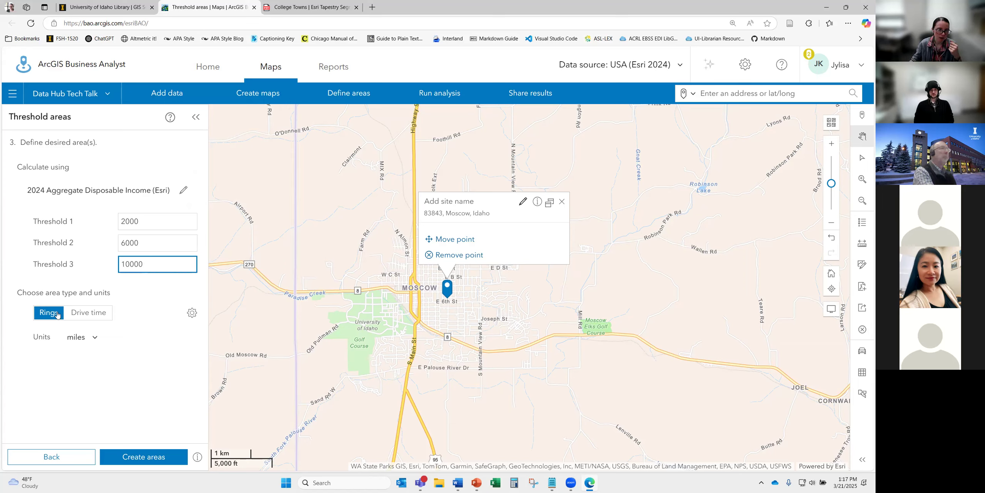
- Create the three threshold areas around the Moscow site
click(137, 458)
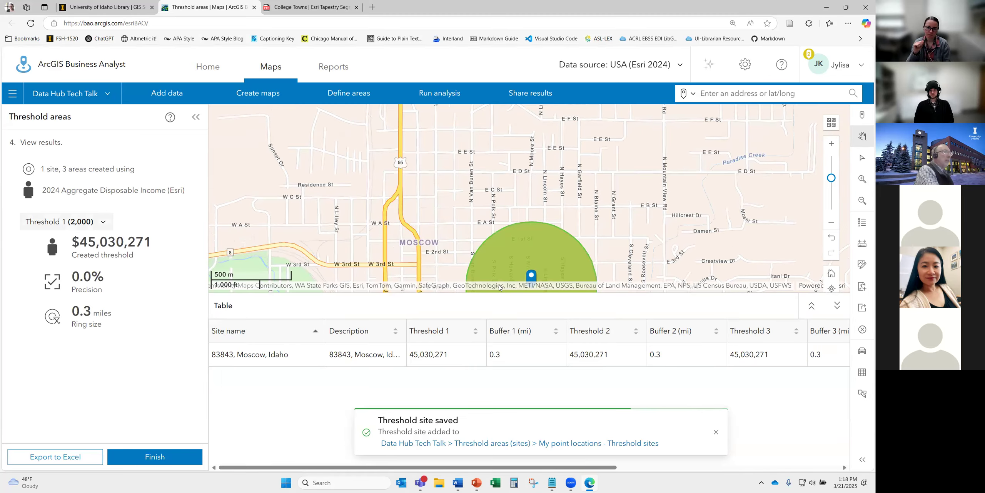
scroll(399, 238, down, 4)
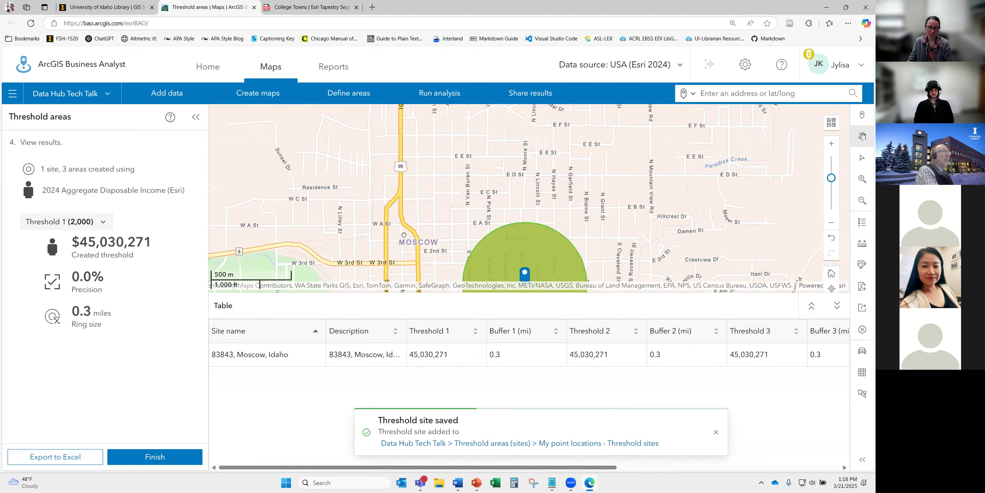
scroll(478, 246, up, 2)
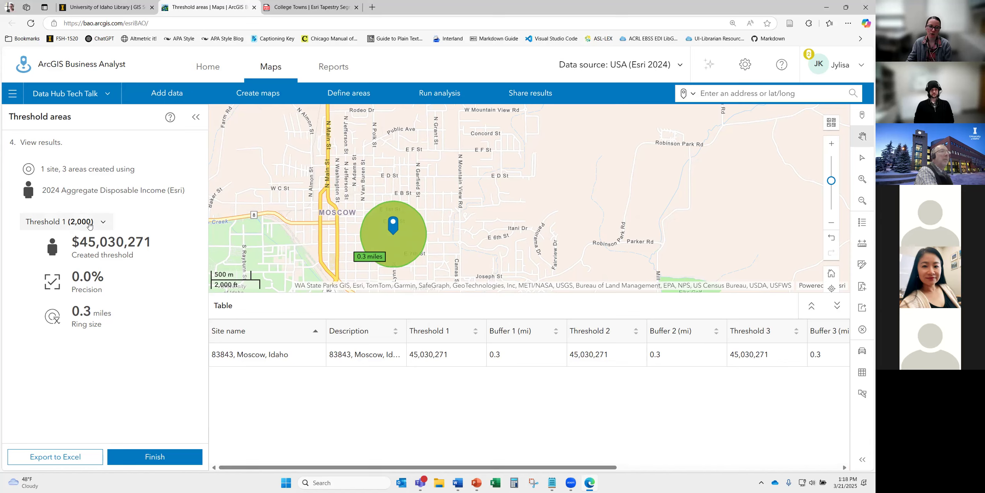
mouse_move(84, 248)
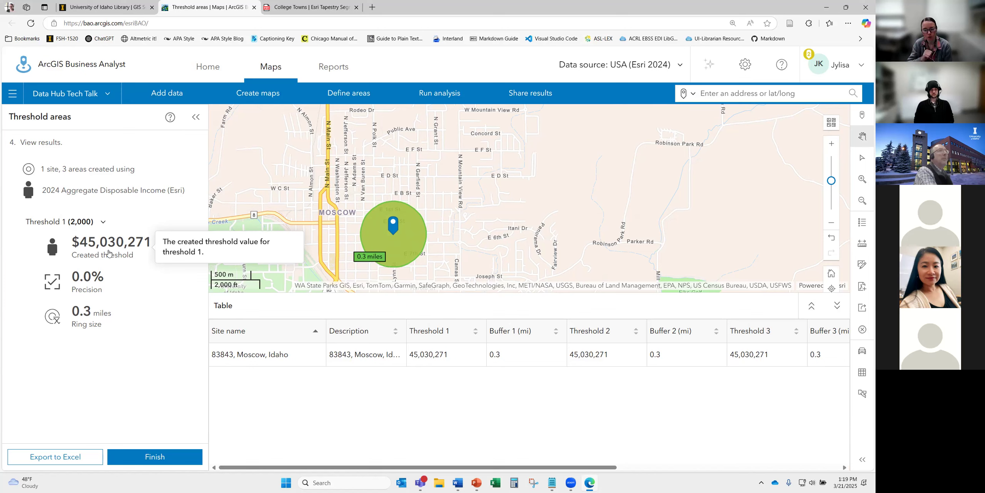
- Collapse the results table and view the Threshold 2 and Threshold 3 (10,000) results
click(837, 305)
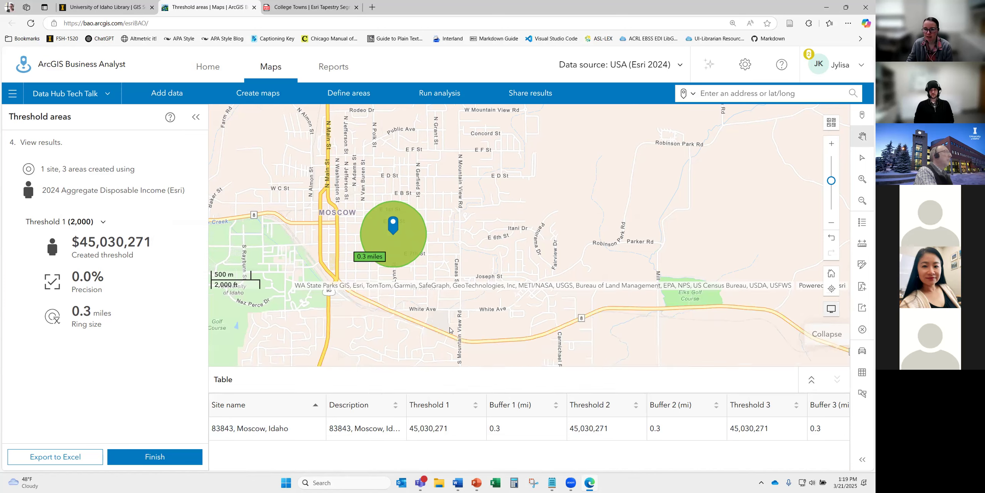
click(103, 223)
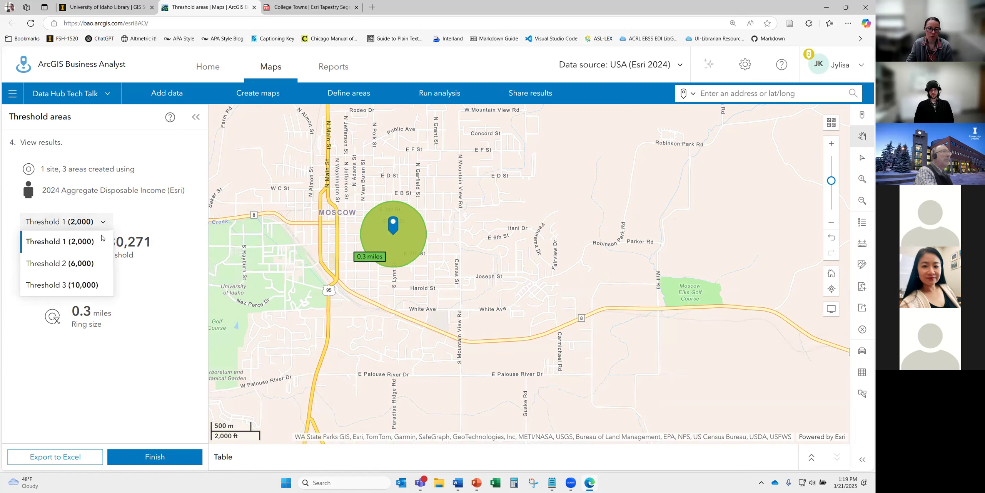
click(84, 265)
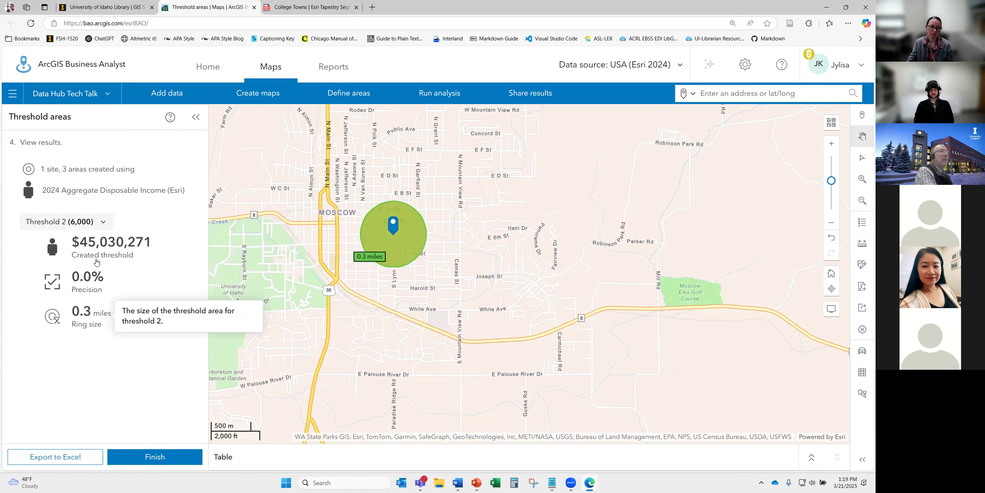
click(88, 224)
click(64, 284)
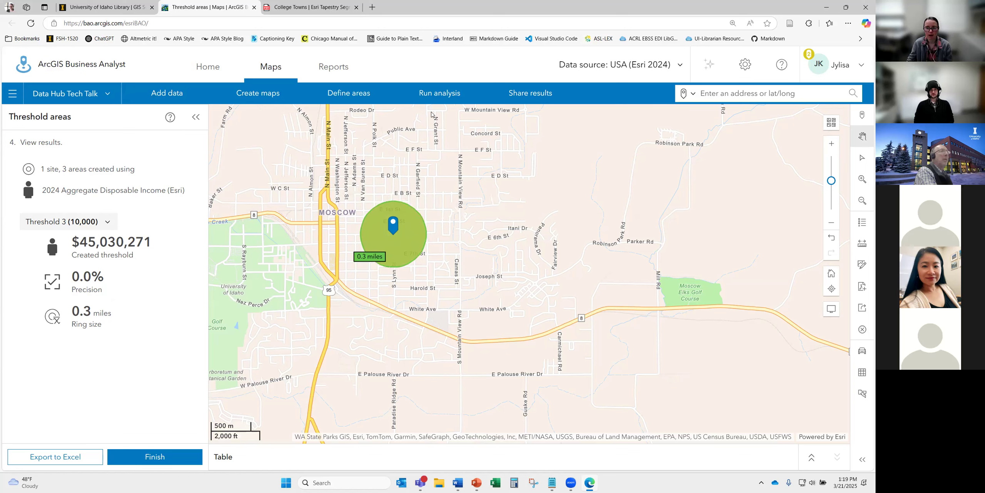
- Clear everything from the map and hide the Threshold areas side panel
click(444, 97)
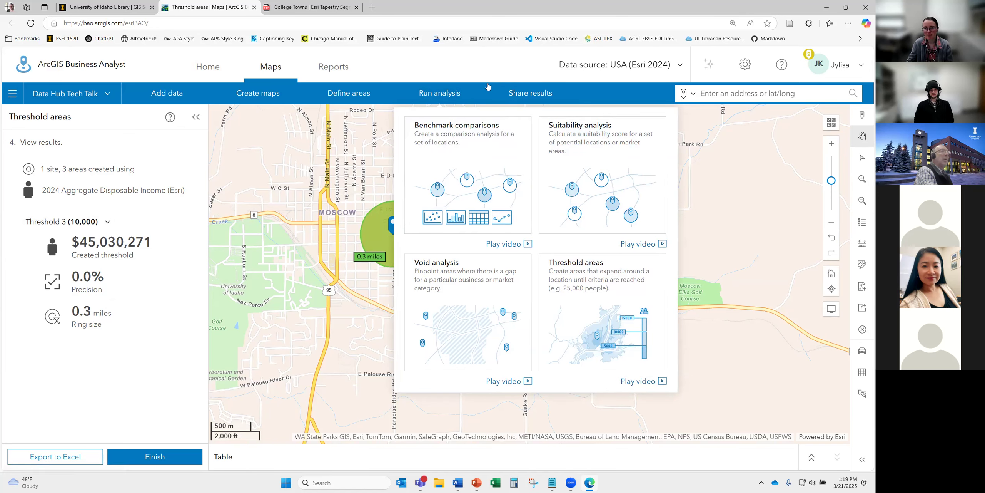
click(484, 68)
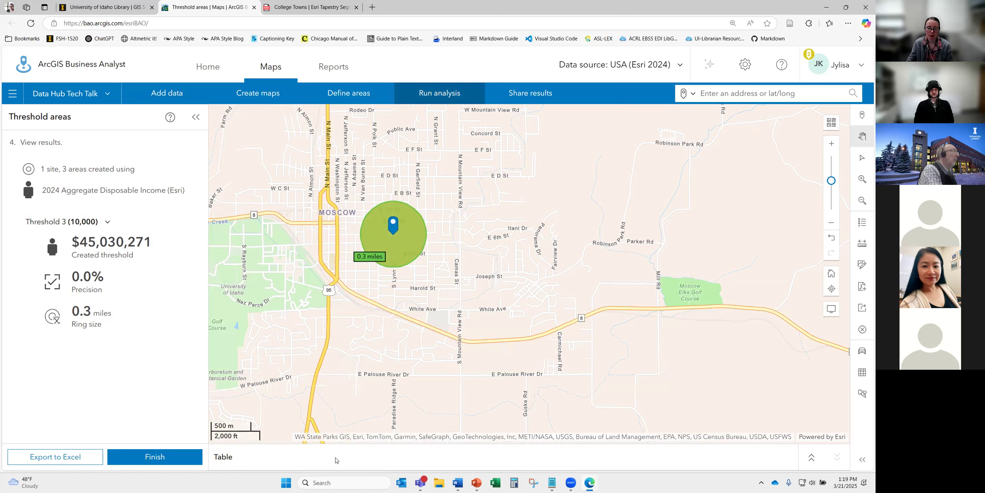
click(863, 329)
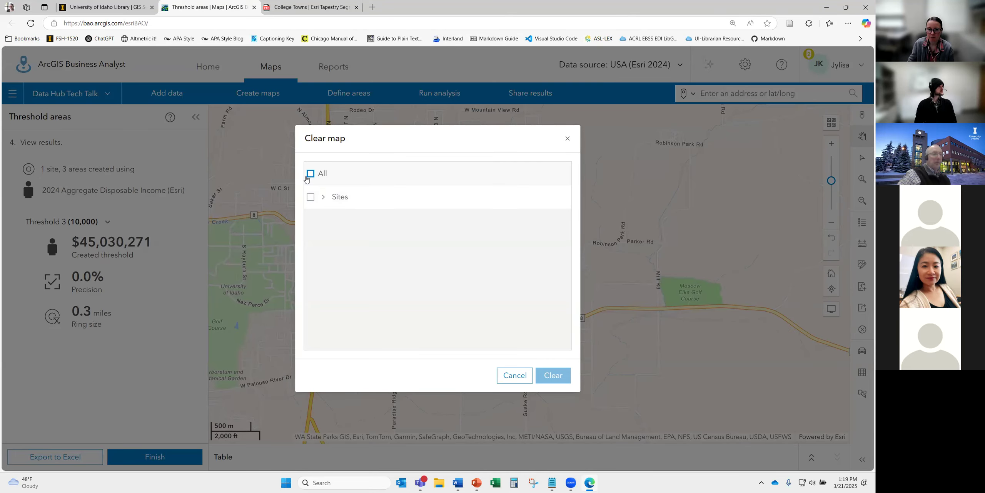
click(309, 175)
click(553, 376)
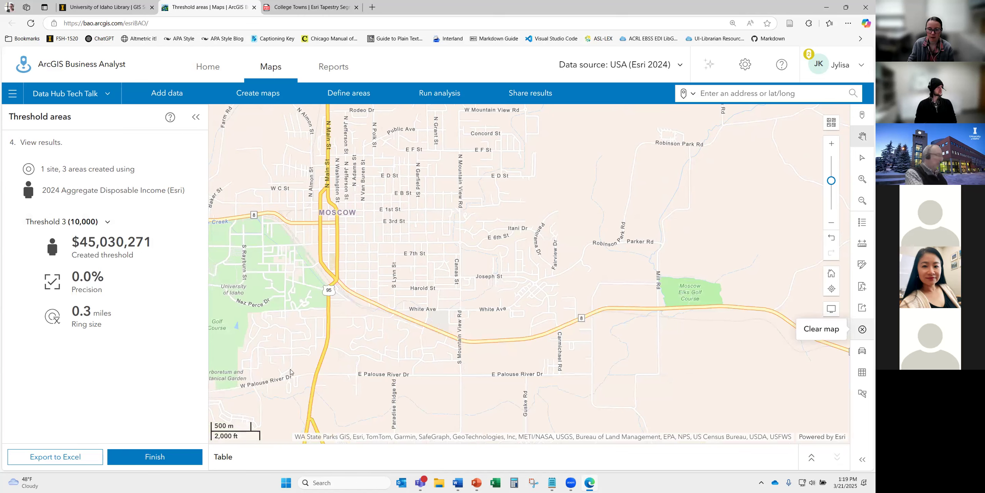
click(197, 125)
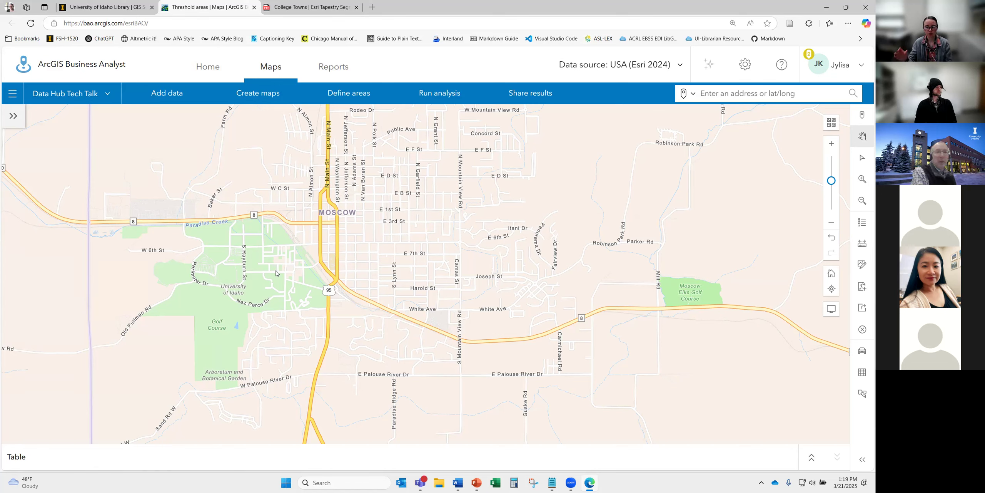
- From All projects, choose to share Data Hub Tech Talk with individual users
click(12, 94)
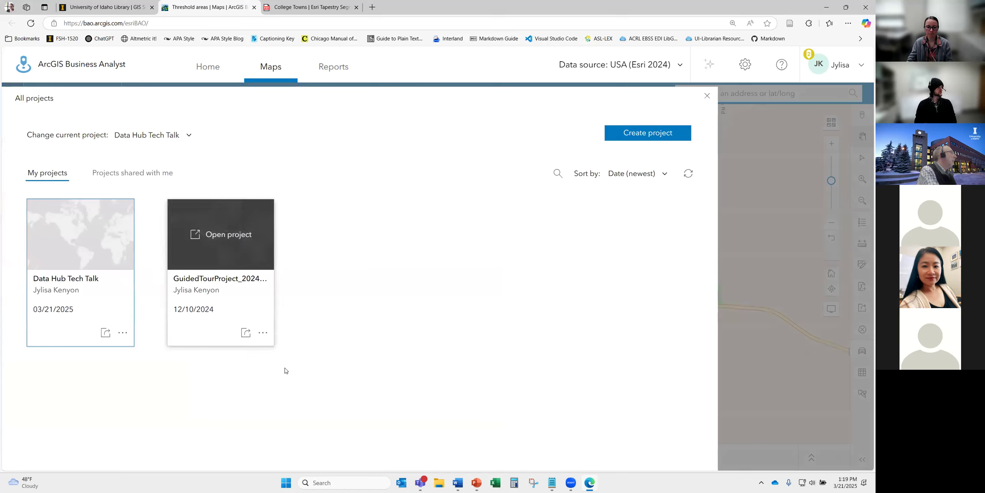
click(246, 333)
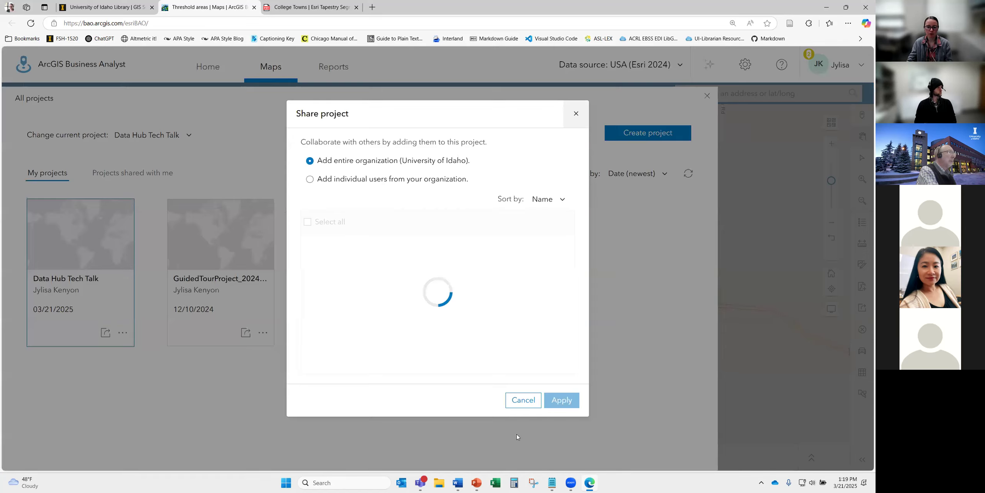
click(539, 401)
click(106, 332)
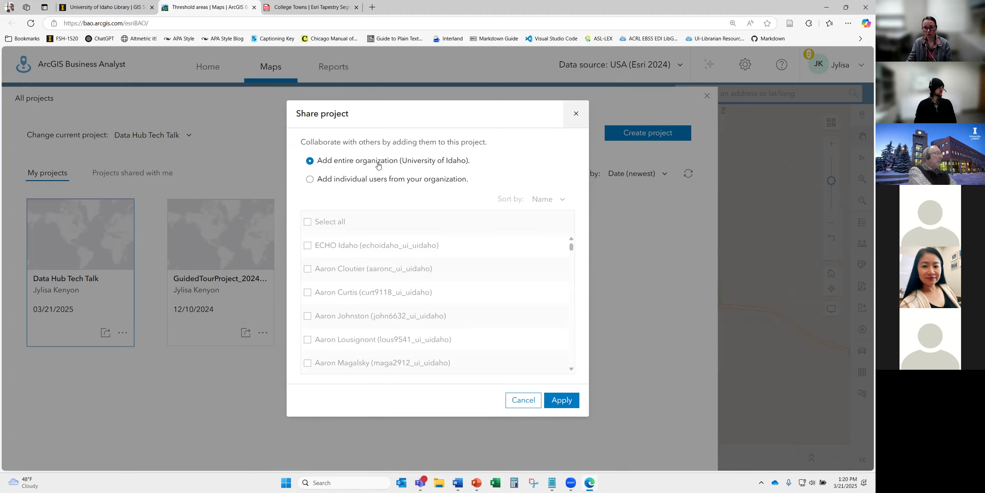
click(360, 180)
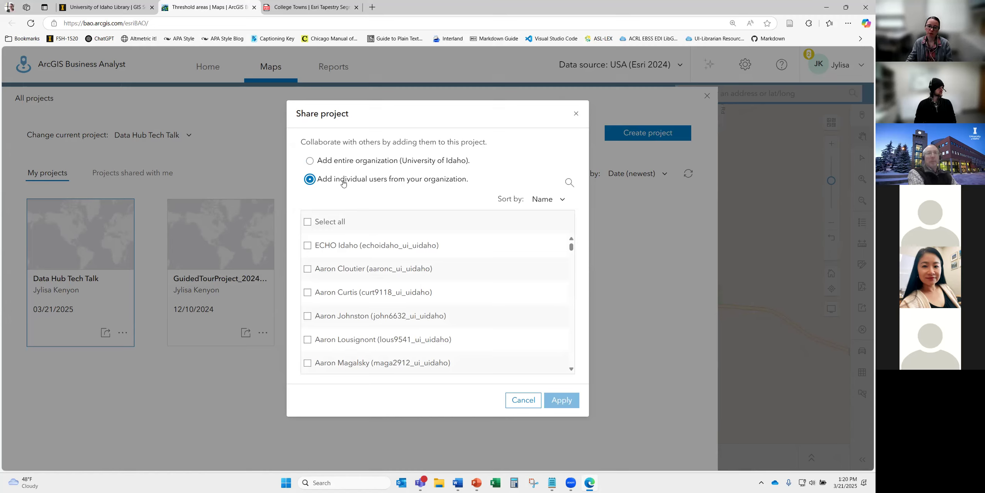
- Search the organization for two colleagues by name
click(570, 183)
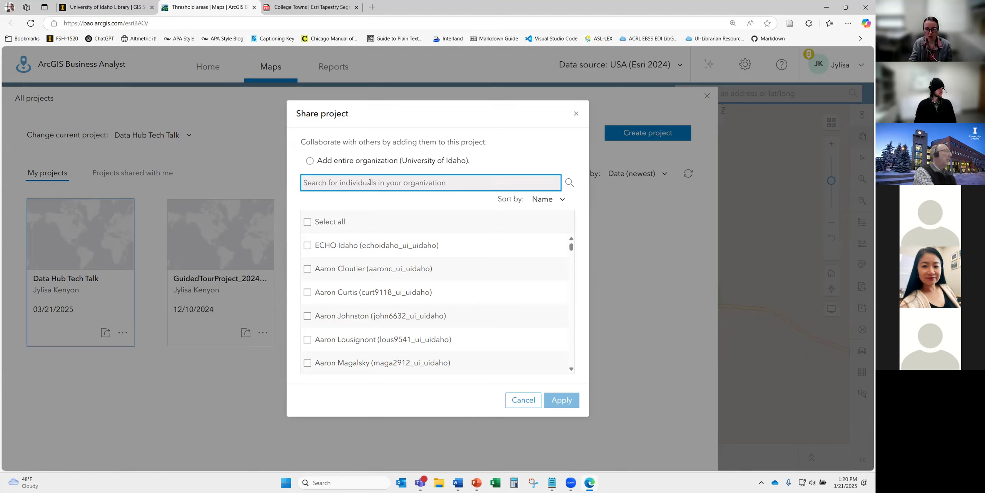
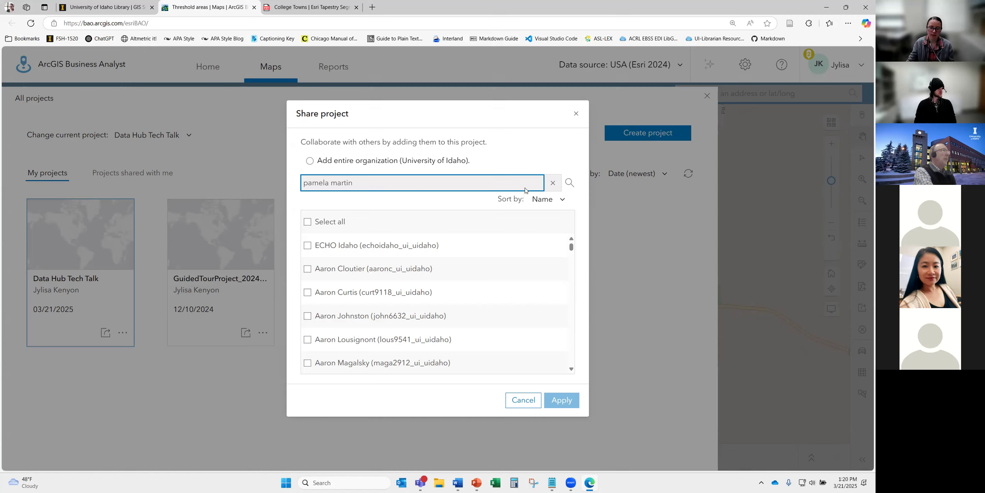
click(569, 183)
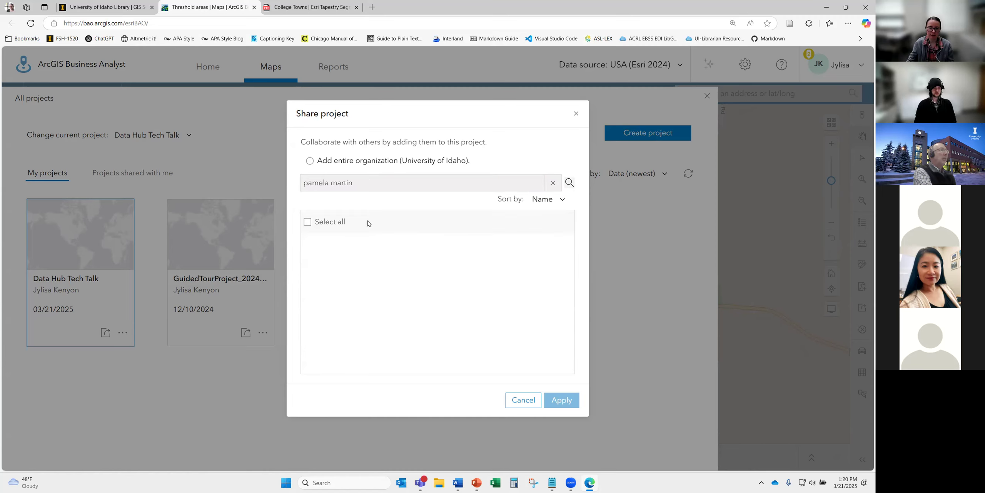
drag(377, 183, 252, 200)
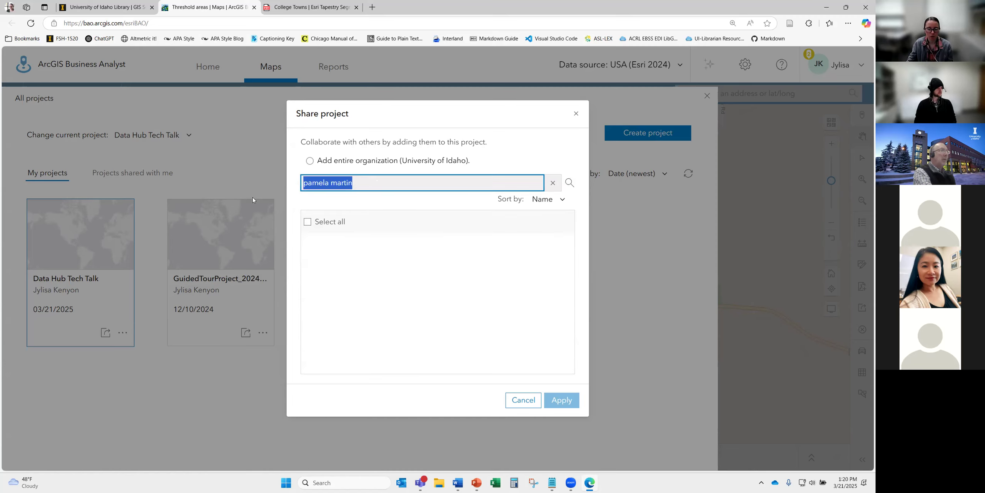
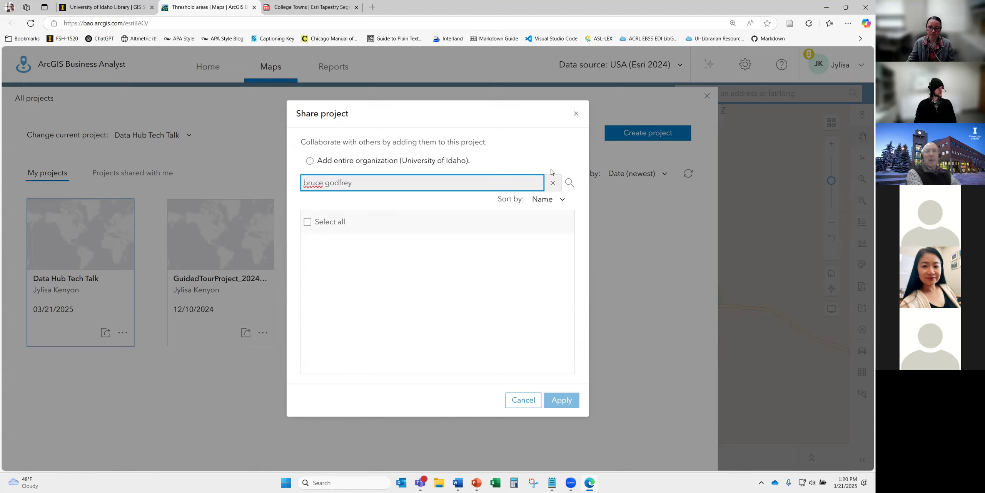
click(570, 183)
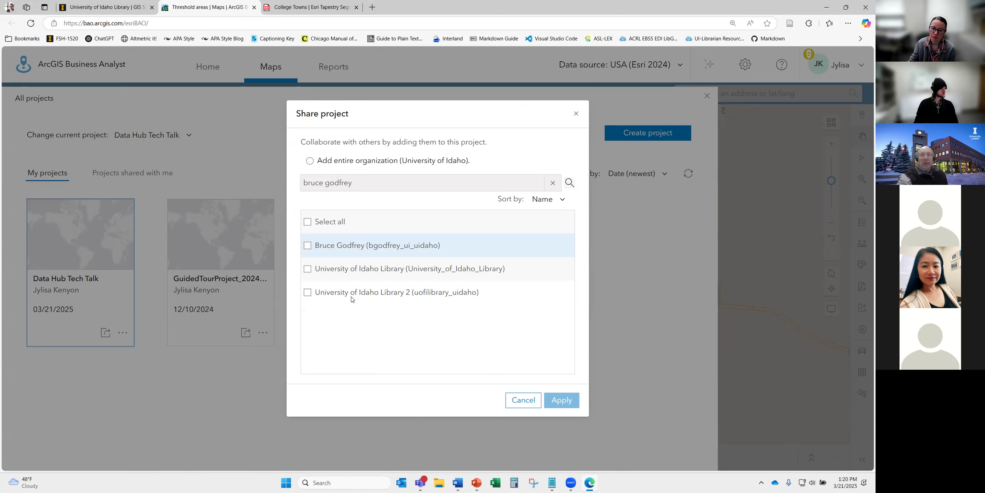
- Cancel sharing, return to the map, and start the ArcGIS StoryMaps share-results workflow
click(529, 399)
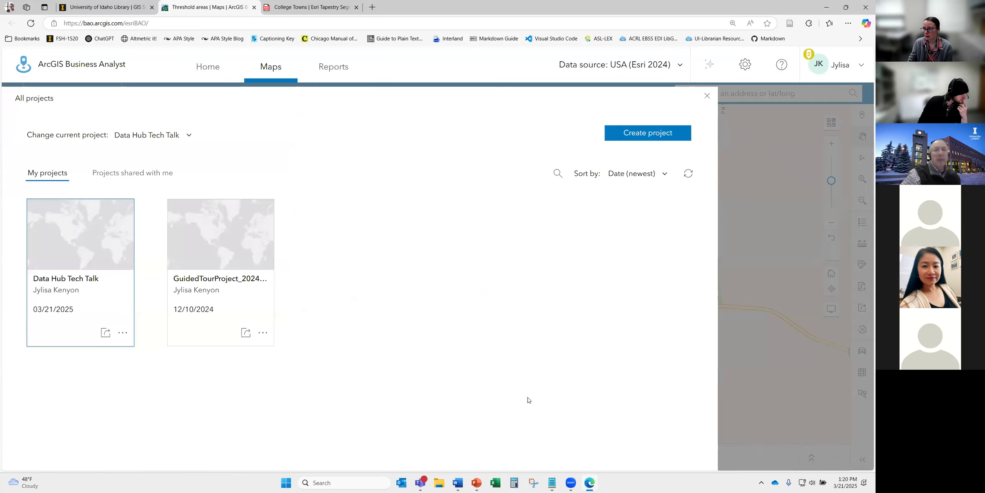
click(707, 95)
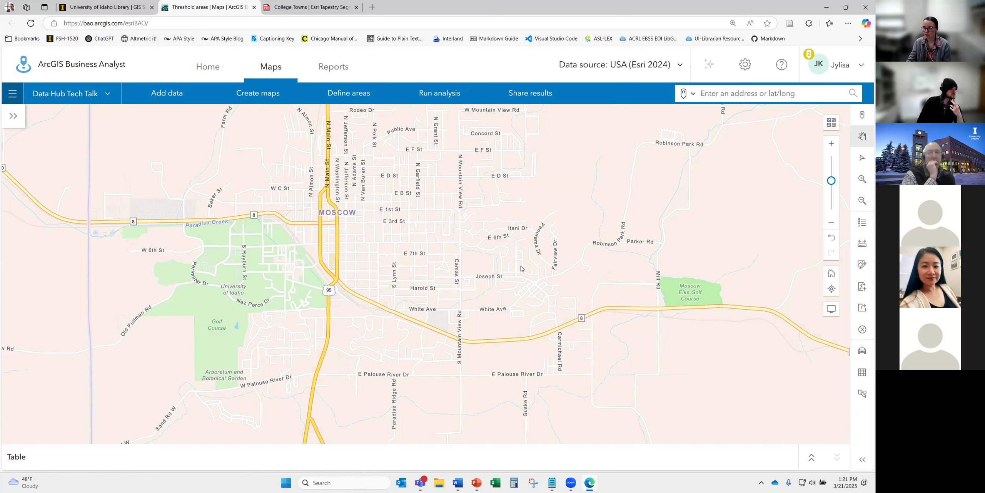
click(535, 101)
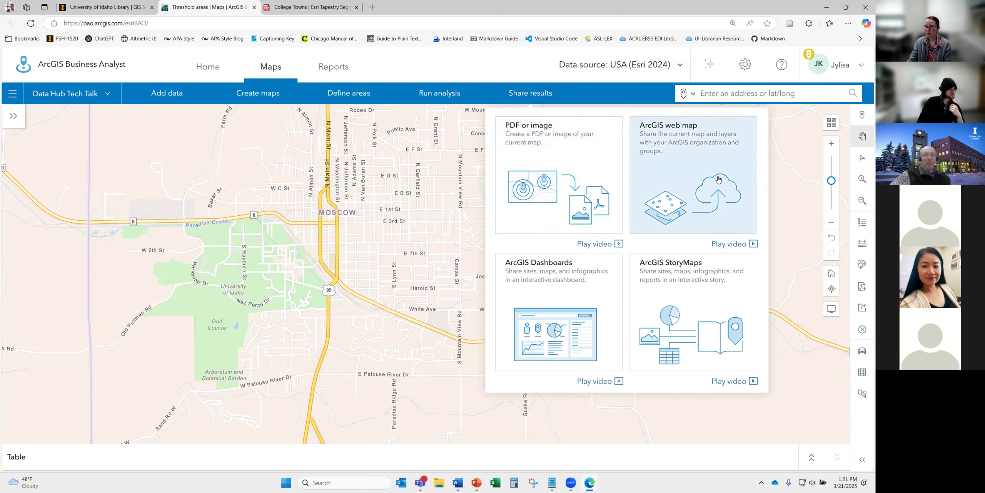
click(694, 309)
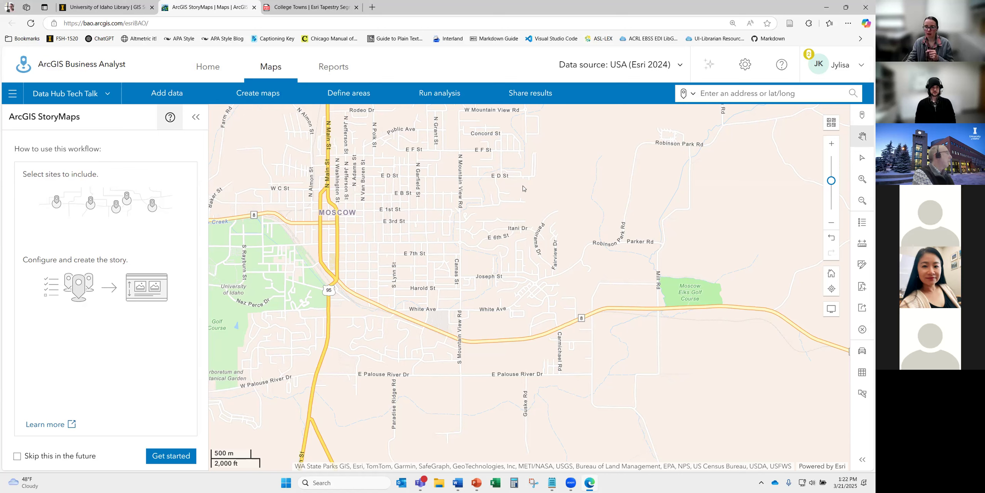
- Switch the share-results workflow to ArcGIS Dashboards and begin its setup
click(530, 92)
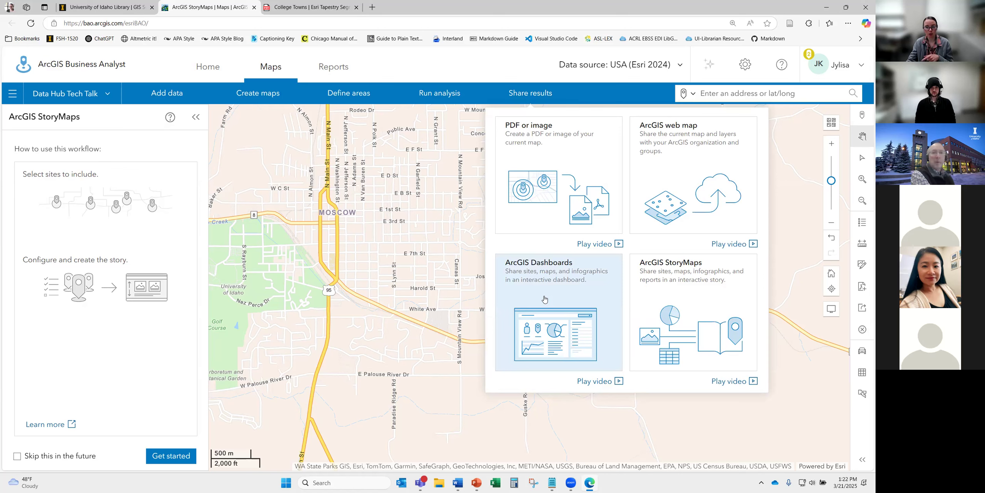
click(544, 298)
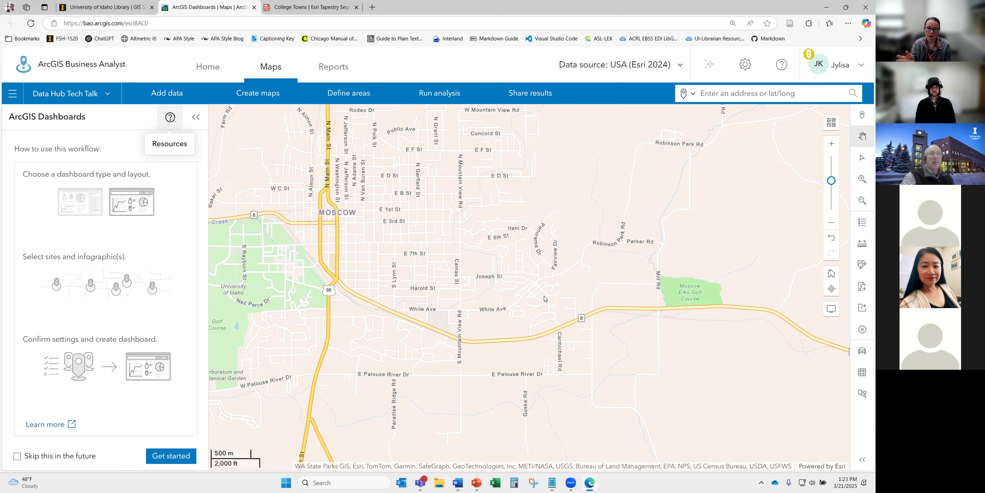
click(168, 462)
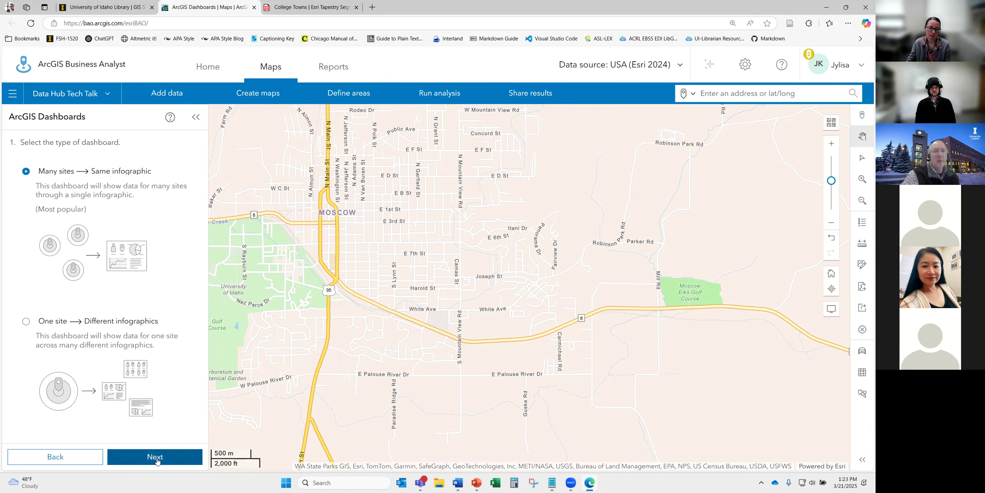
- Choose the dashboard type and Side Layout, and add the 83843, Moscow, Idaho site
click(156, 457)
click(158, 459)
click(71, 327)
click(188, 460)
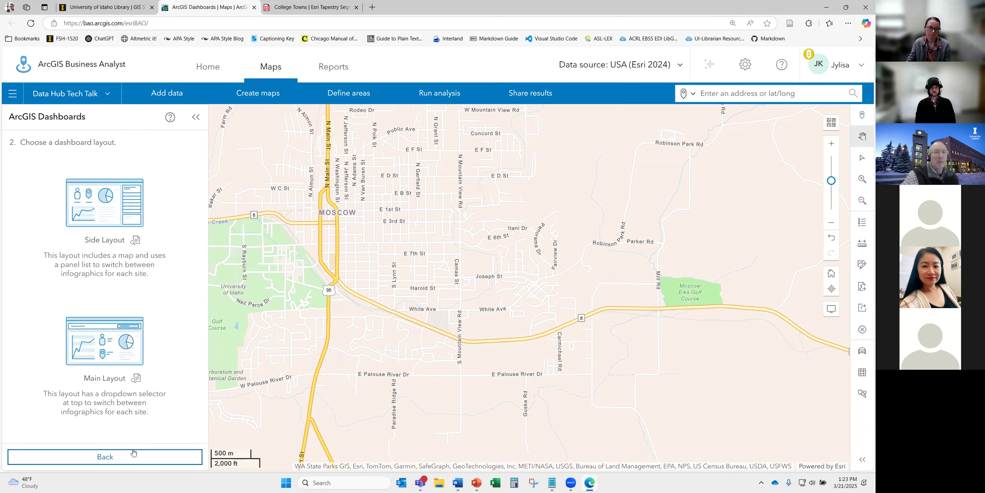
click(117, 245)
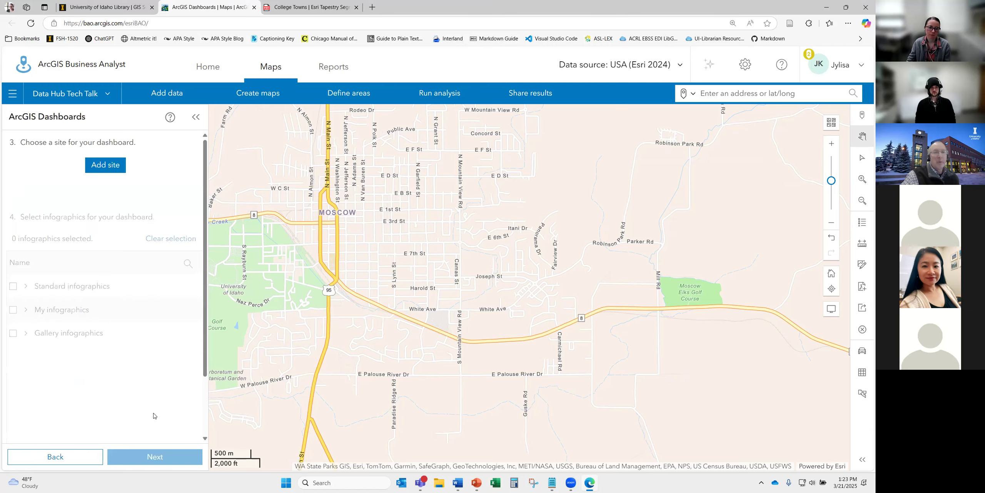
click(106, 164)
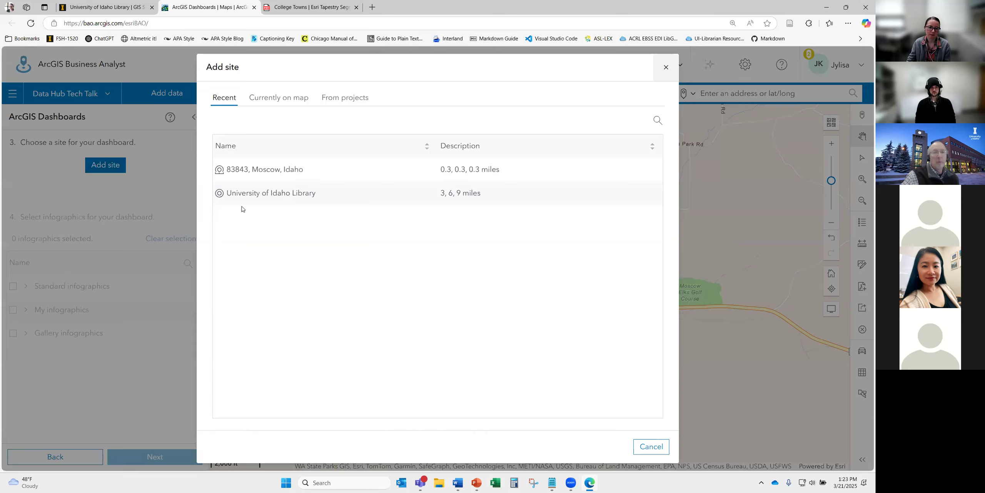
click(266, 173)
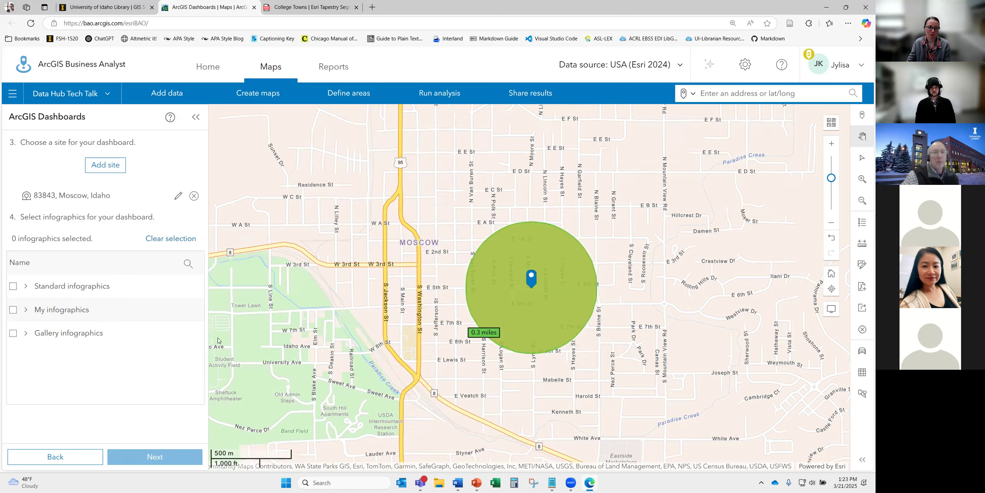
- Include the What's in My Community? infographic, title the dashboard 'Test', create and open it
click(24, 286)
scroll(97, 293, down, 2)
click(96, 293)
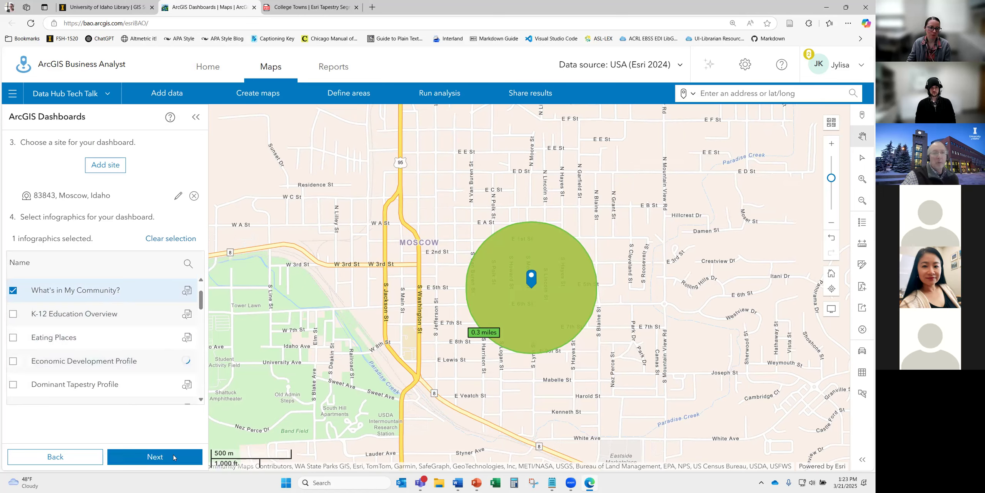
click(157, 457)
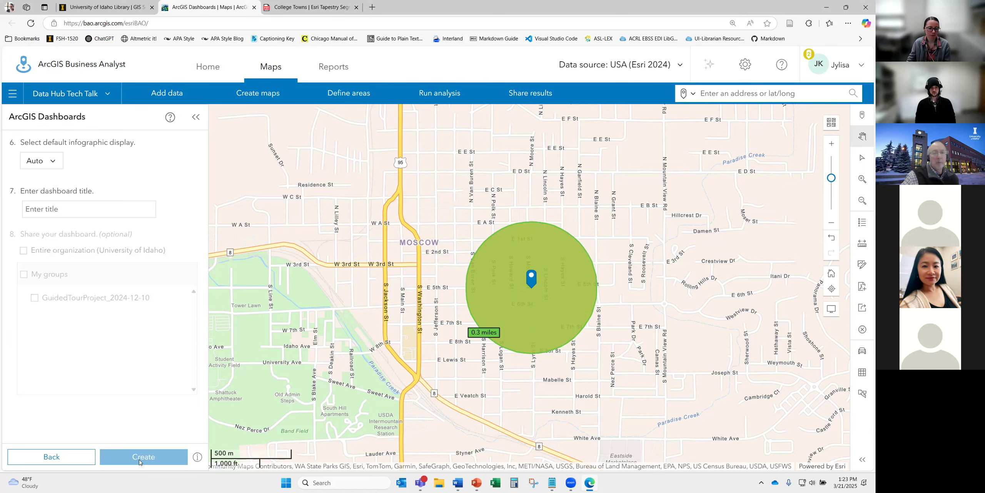
click(53, 209)
text(Test)
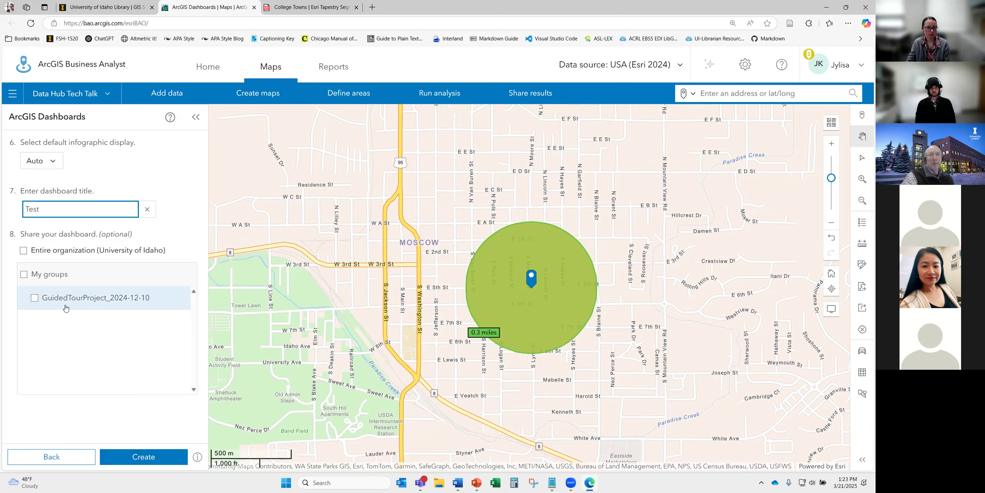
click(132, 458)
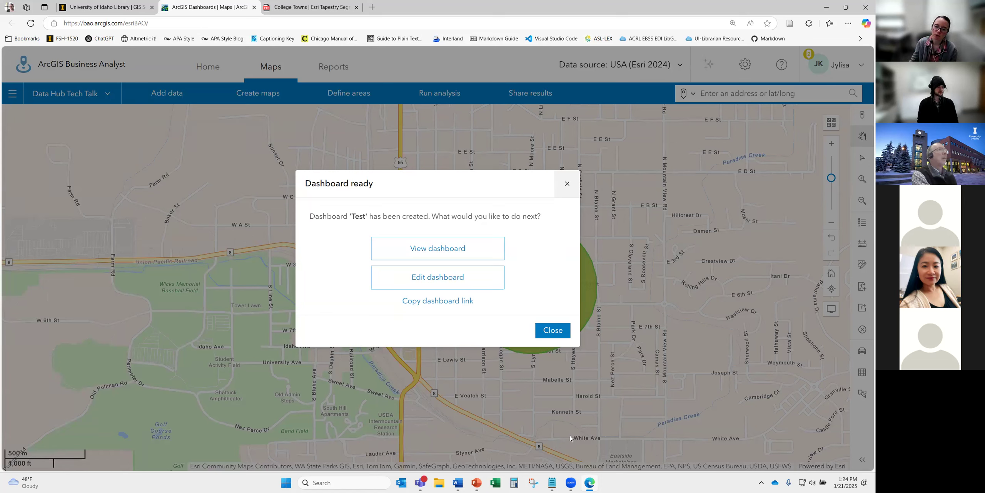
click(461, 249)
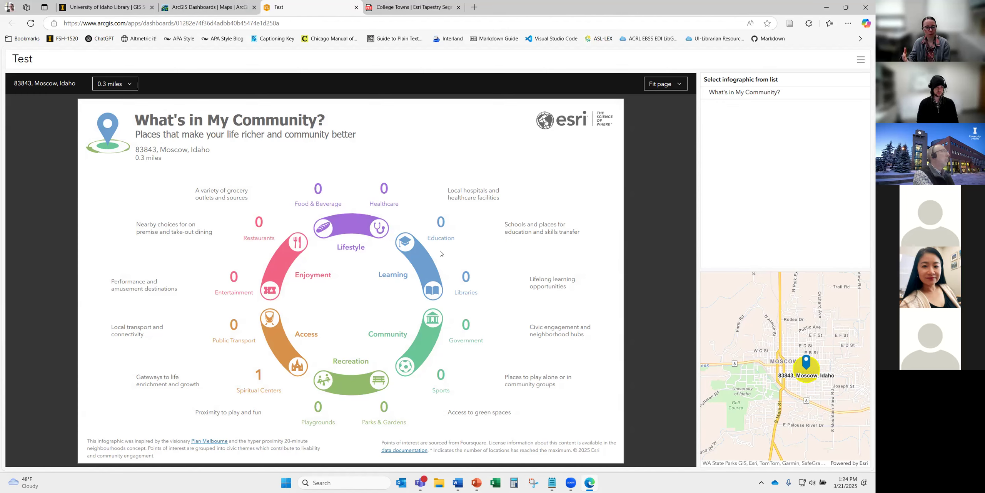
- Check the 0.3-mile distance choices on the Test dashboard, then return to Business Analyst
click(134, 89)
click(69, 131)
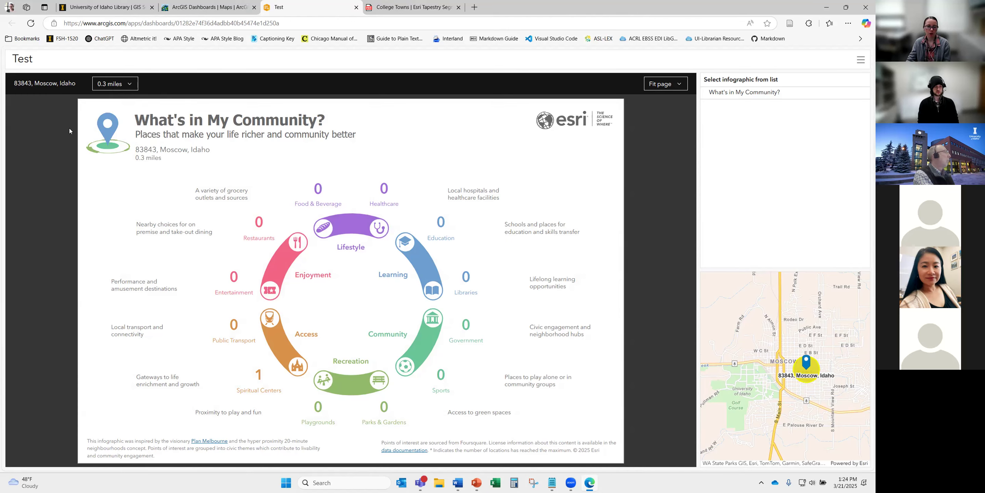
click(105, 91)
click(108, 102)
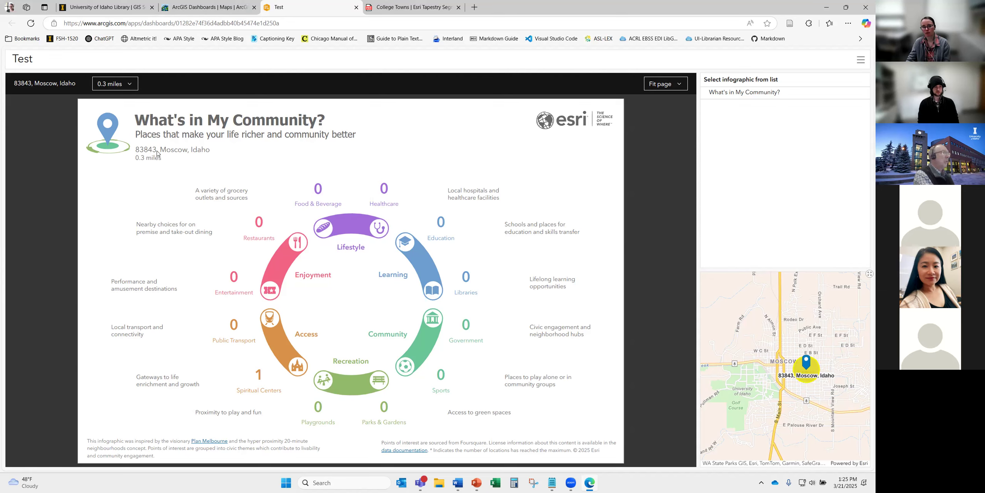
mouse_move(260, 383)
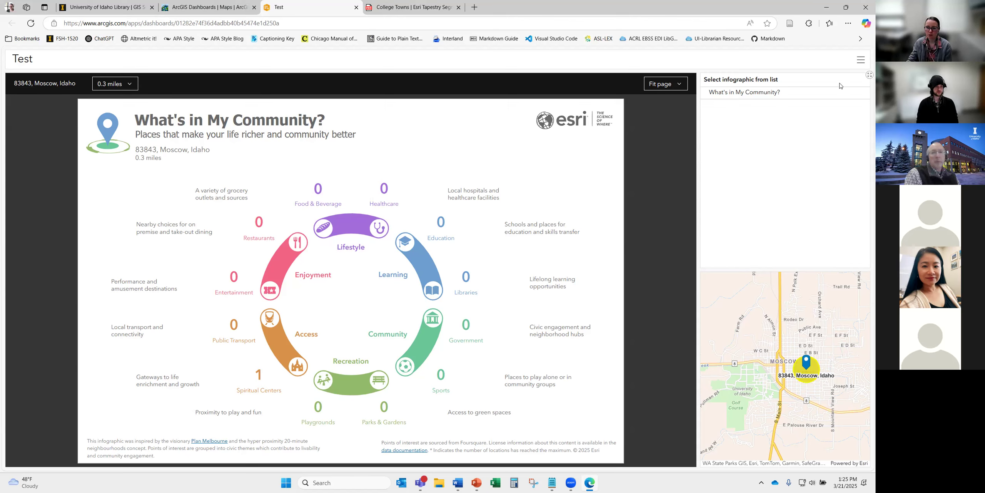
click(219, 8)
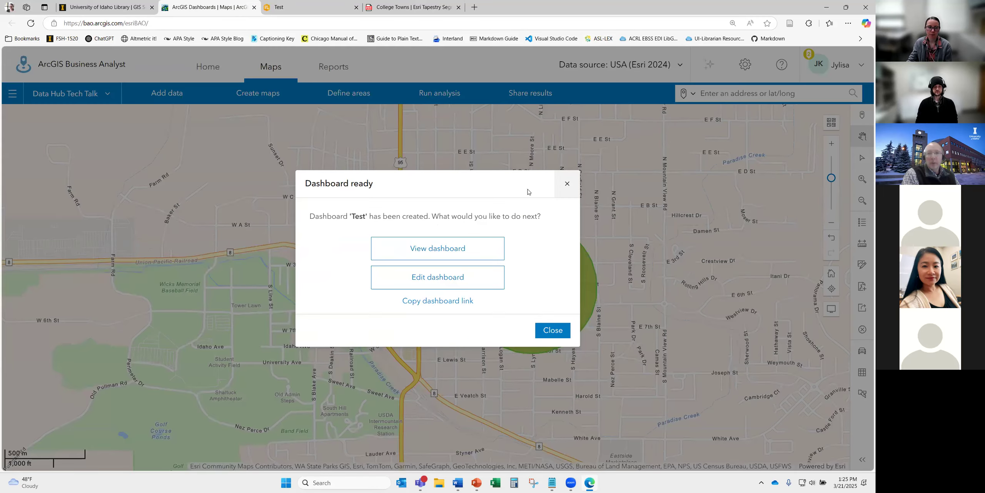
- Sign in to the University of Idaho ArcGIS Online portal and open My content
click(567, 183)
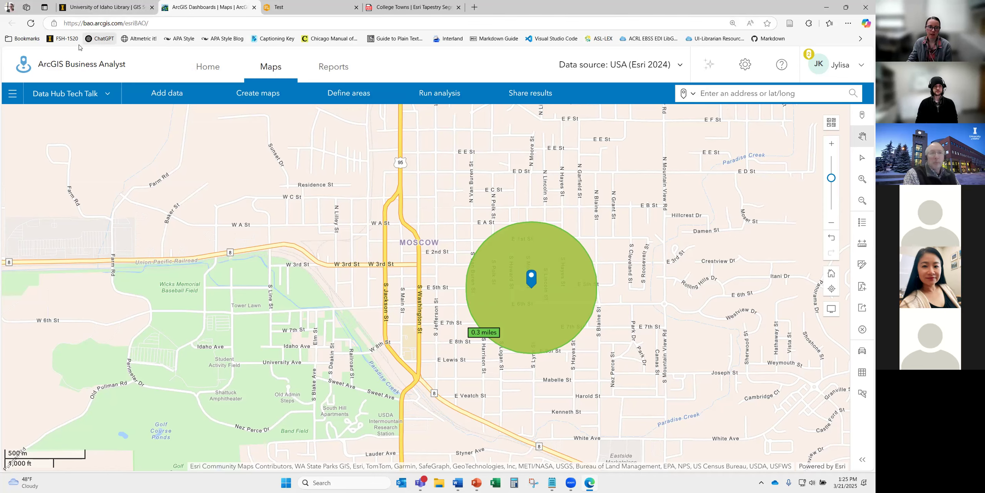
click(124, 7)
click(385, 235)
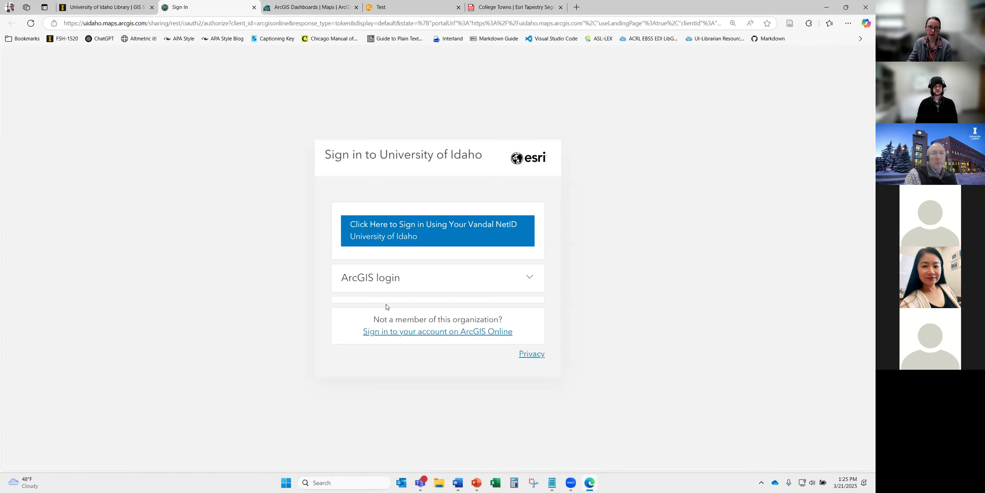
click(389, 240)
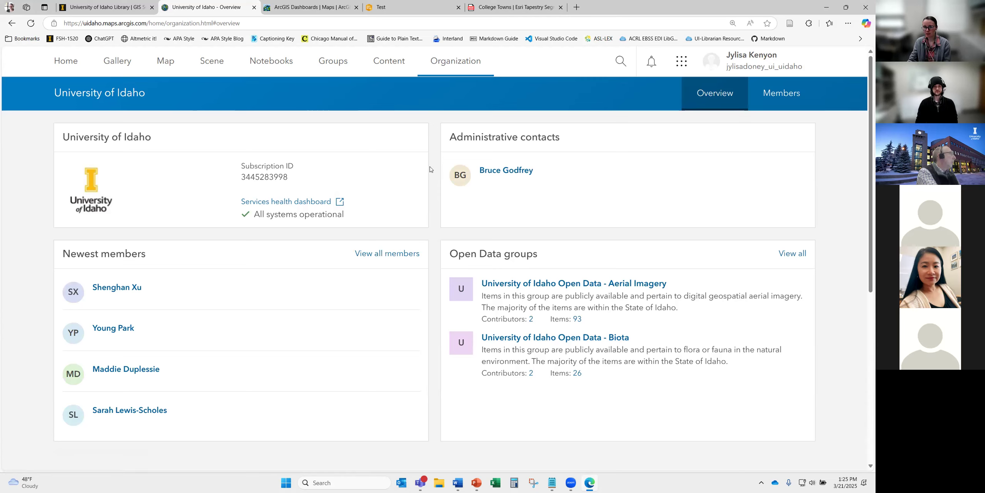
click(389, 65)
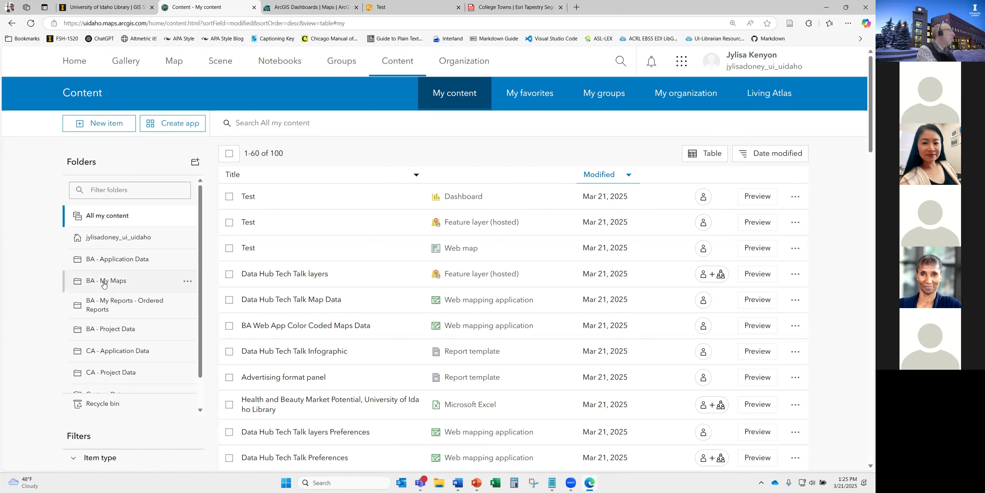
- Check the Test dashboard's actions in the BA - My Maps folder, then return to the organization home page
click(90, 285)
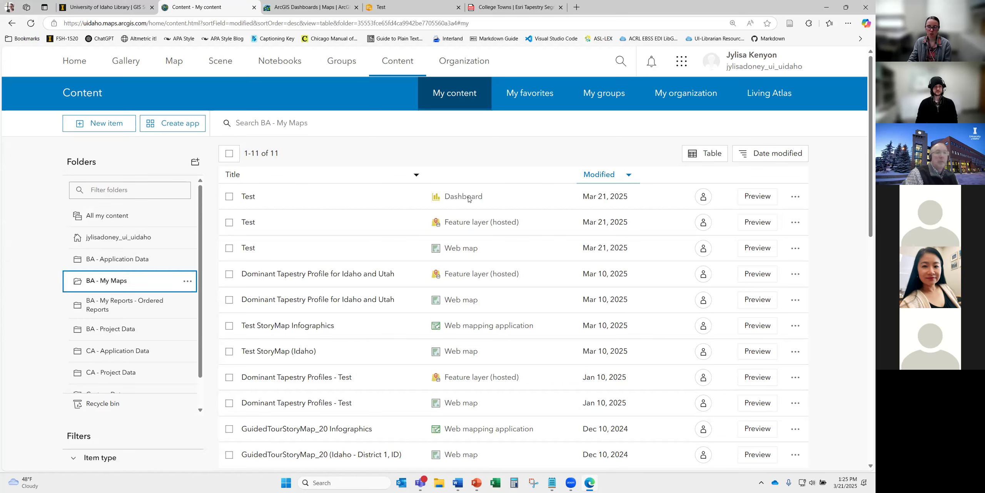
click(791, 201)
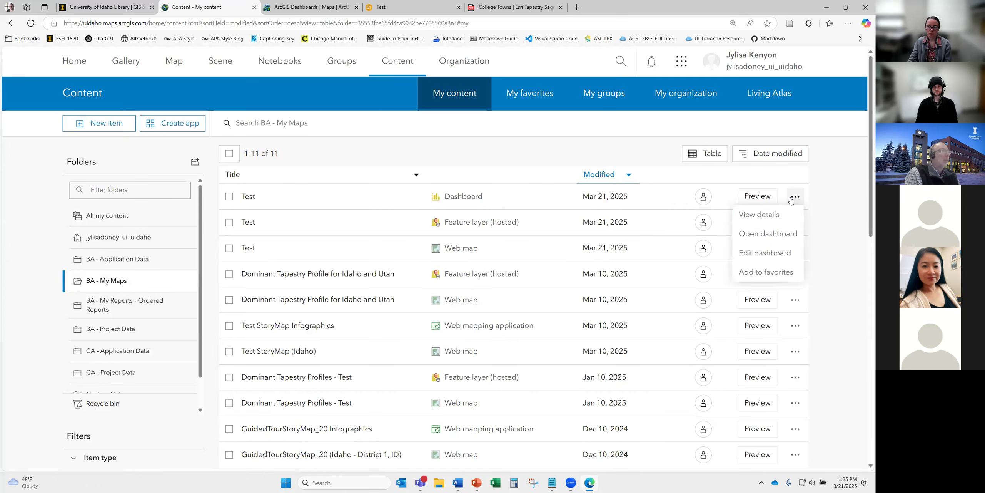
mouse_move(704, 201)
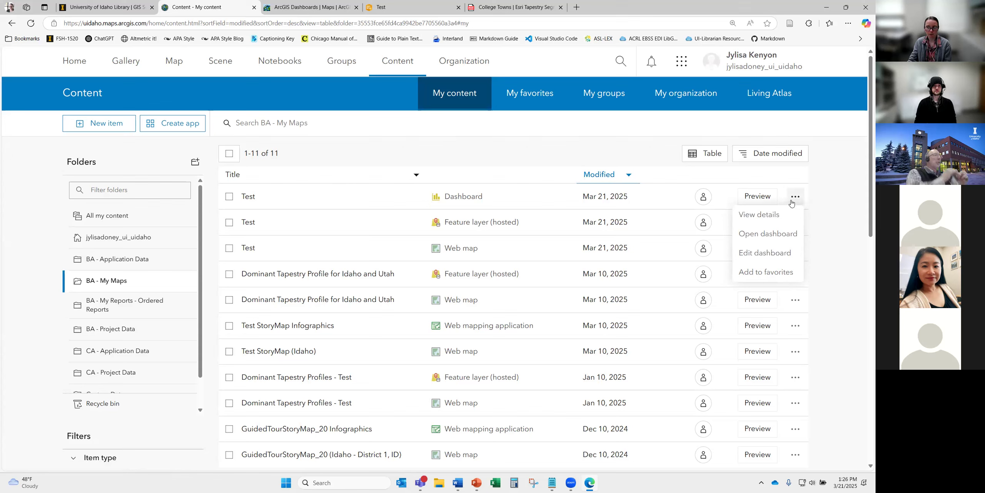
click(842, 183)
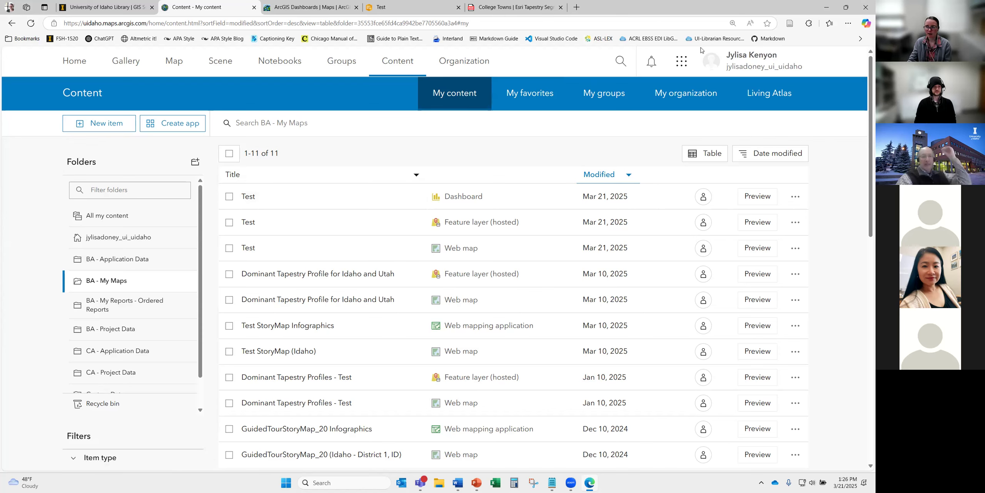
click(74, 61)
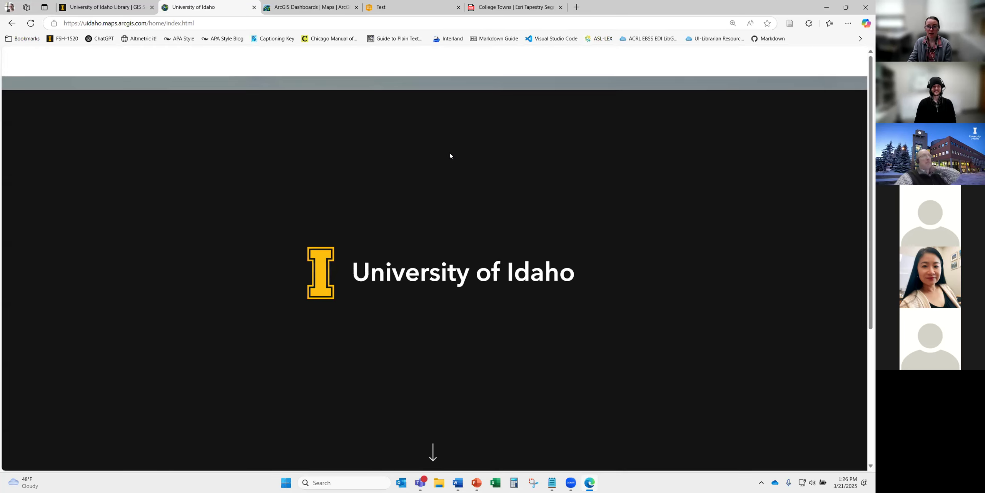